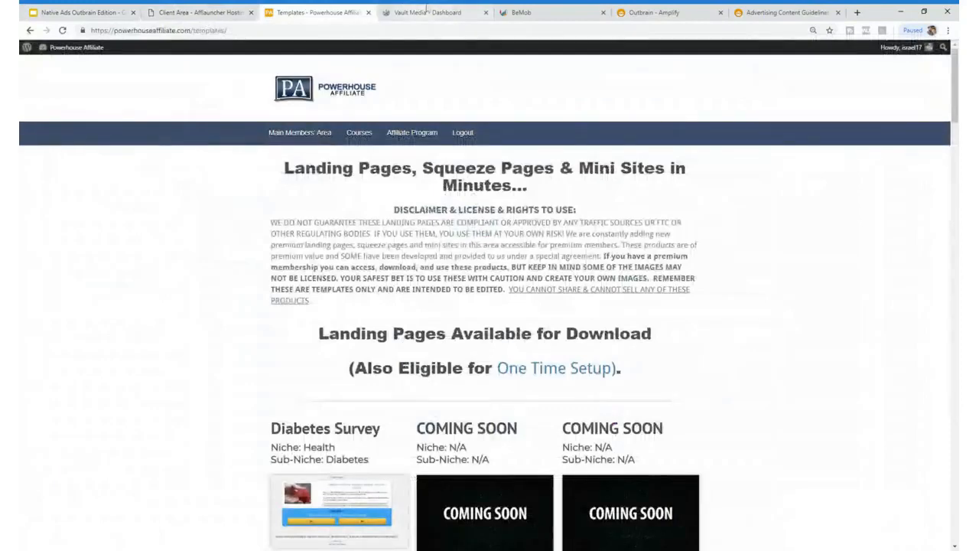
# Step: Move from Vault Media and Templates to the Awesomegadgetstoday.com client area product page
pyautogui.click(428, 12)
pyautogui.click(318, 12)
pyautogui.click(228, 11)
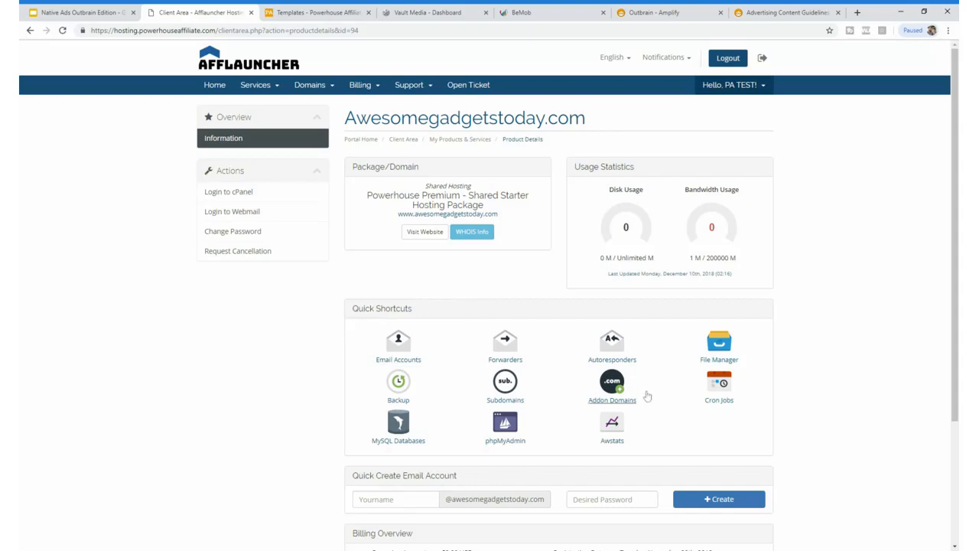
# Step: After Addon Domains hits a restricted login page, open the WHMCS admin login via 'whmc'
pyautogui.click(606, 401)
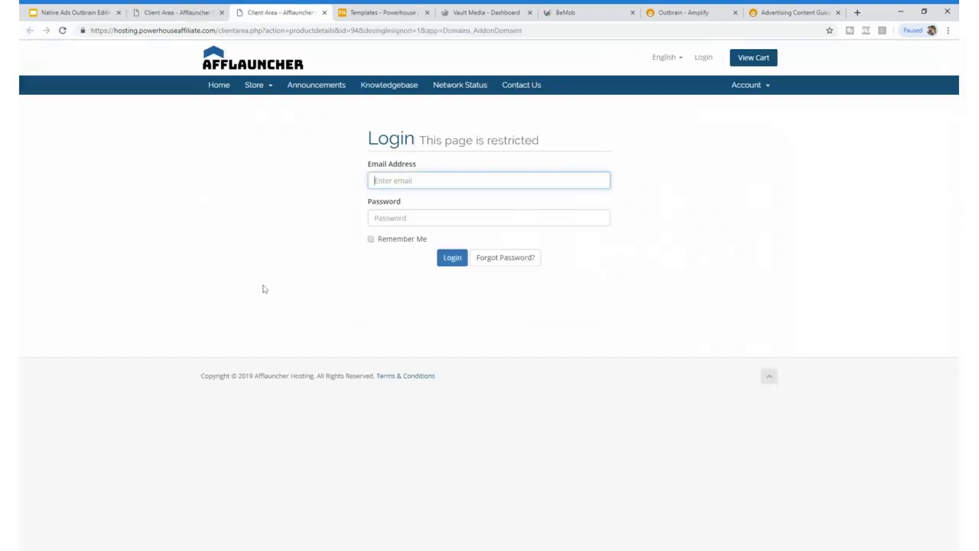
pyautogui.click(324, 12)
pyautogui.click(64, 32)
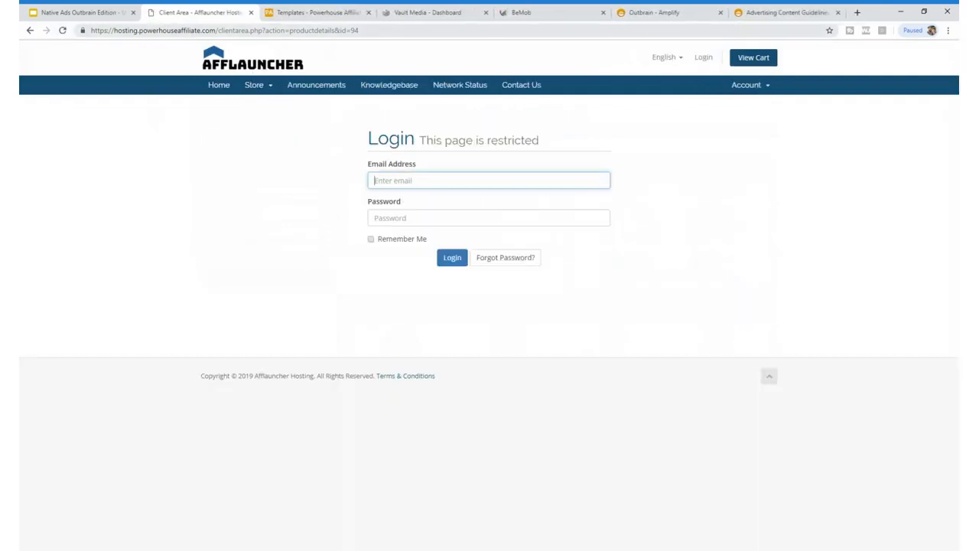
pyautogui.click(207, 30)
pyautogui.write('whmc')
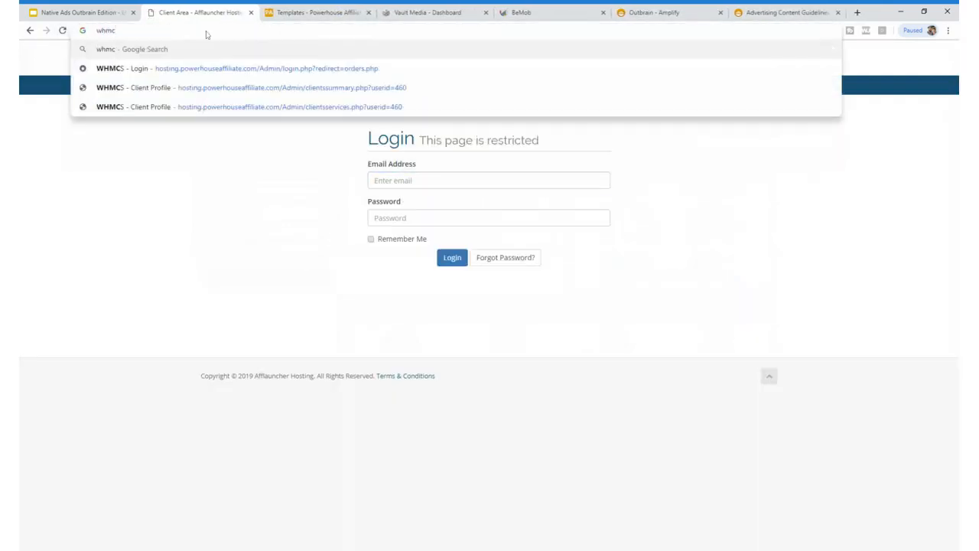
pyautogui.press('Return')
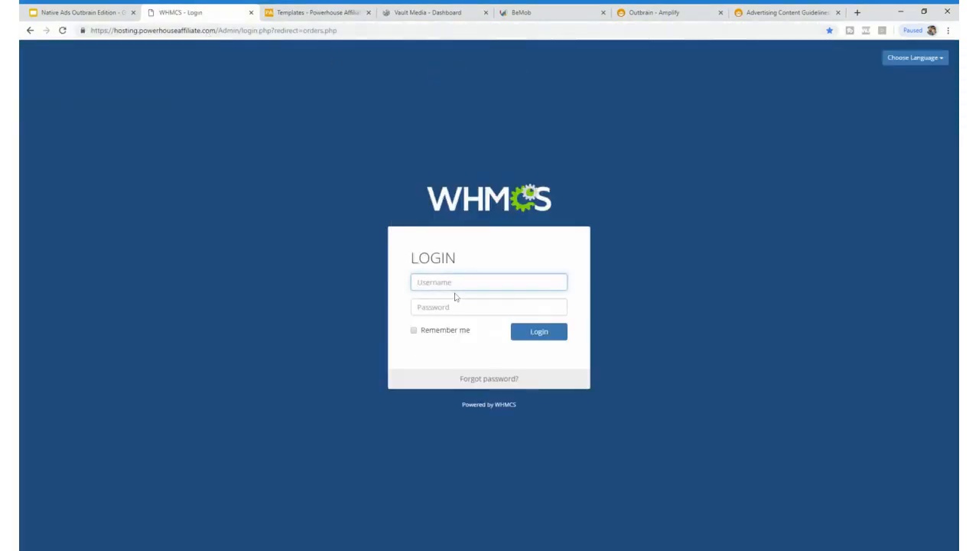
# Step: Sign in to WHMCS admin with the admin username and password, retrying once
pyautogui.write('bdorey')
pyautogui.press('Tab')
pyautogui.write('*********')
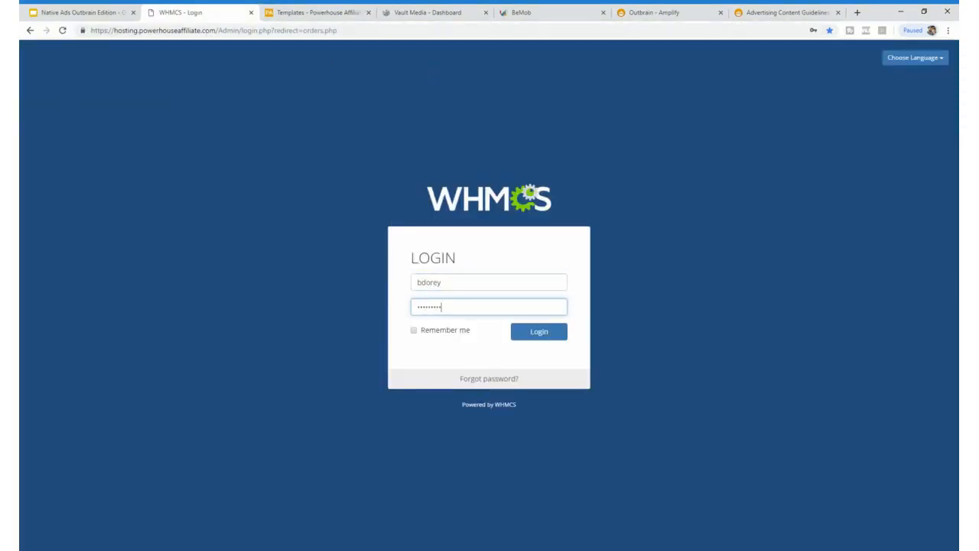
pyautogui.write('*')
pyautogui.press('Return')
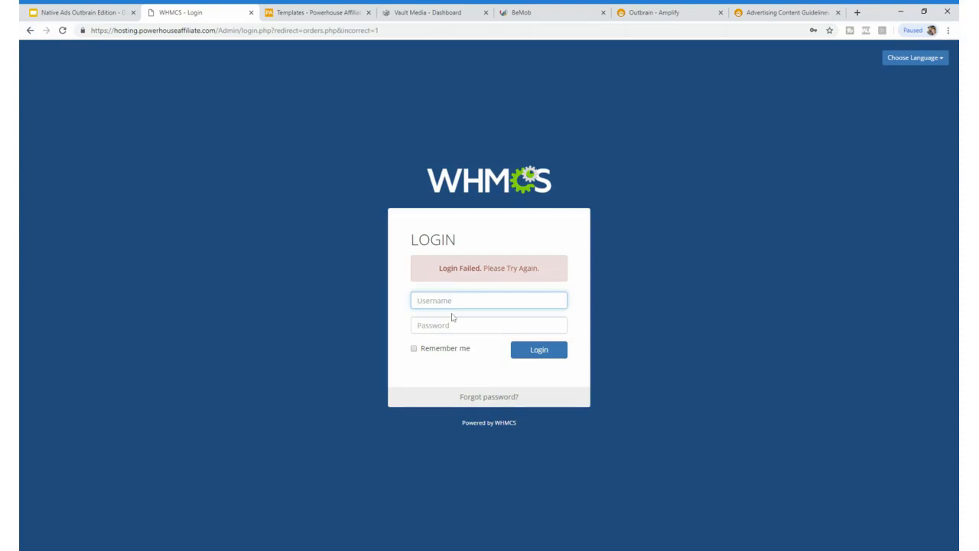
pyautogui.write('bdorey')
pyautogui.press('Tab')
pyautogui.write('*****')
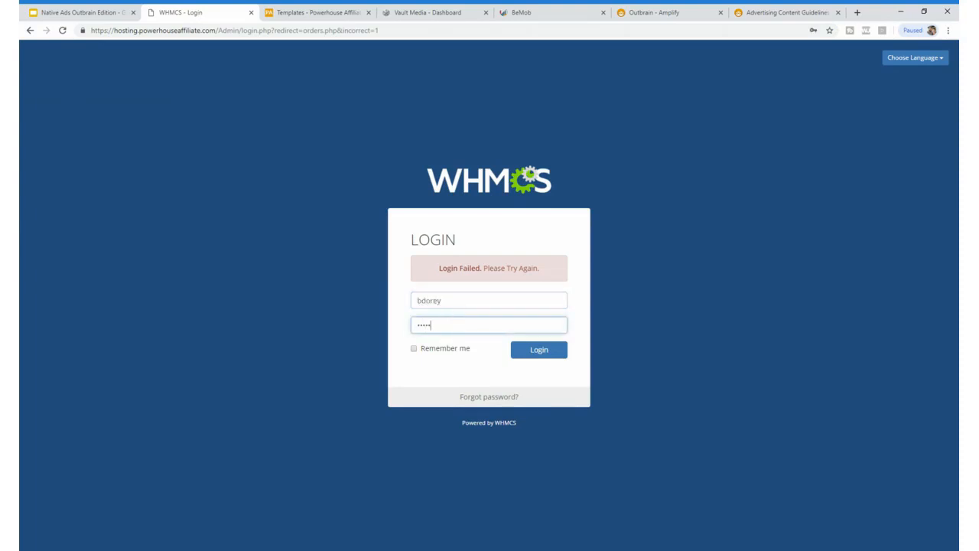
pyautogui.press('Return')
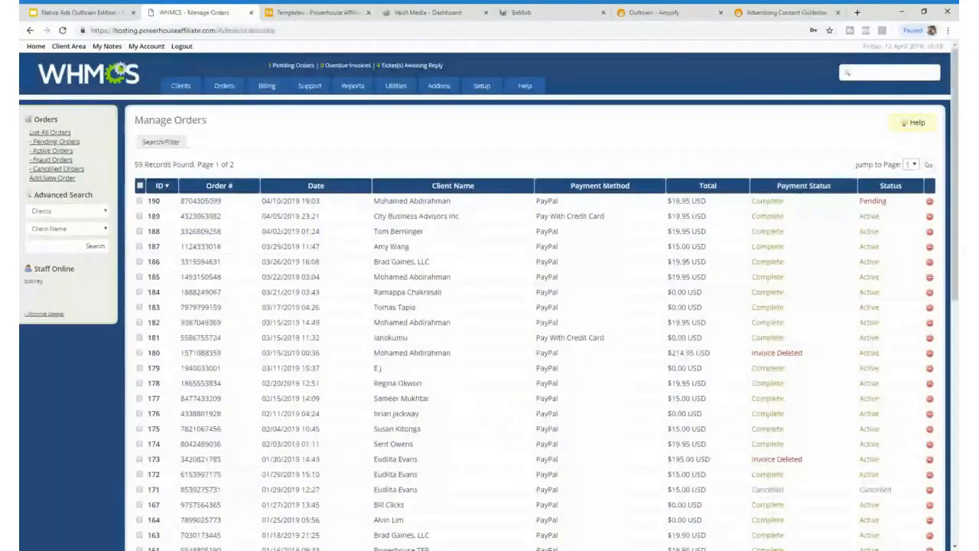
# Step: Search clients for 'bil', open the PA TEST profile and log in as that client
pyautogui.click(872, 72)
pyautogui.write('bol')
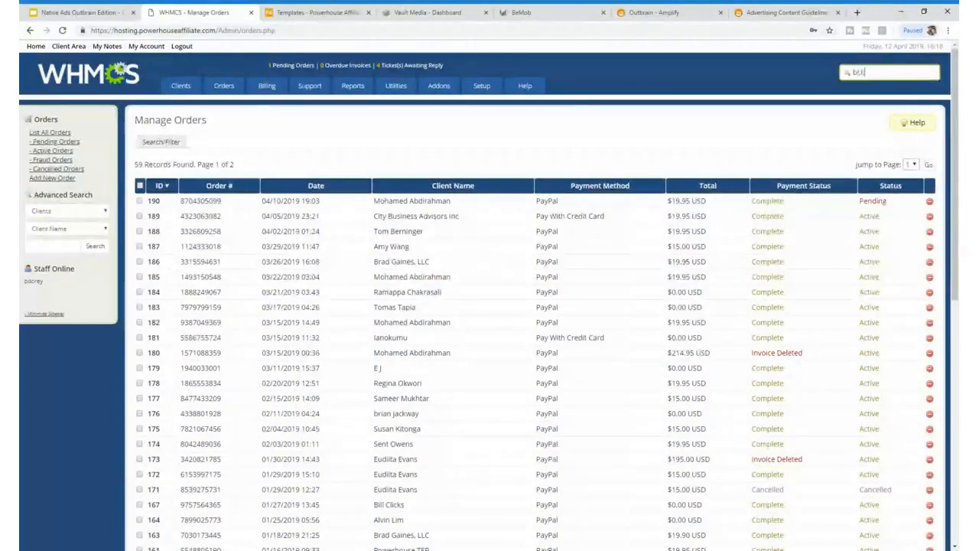
pyautogui.press('BackSpace')
pyautogui.press('BackSpace')
pyautogui.write('ill')
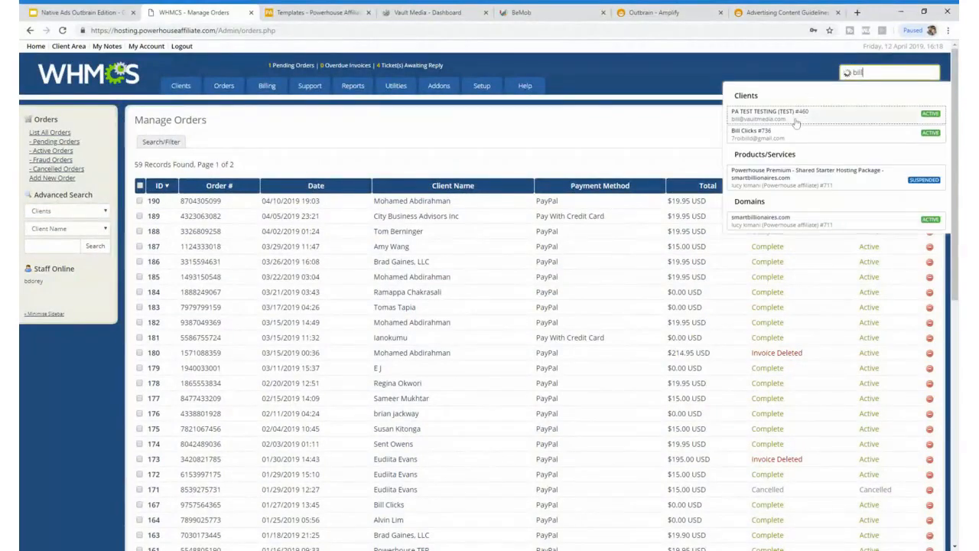
pyautogui.click(789, 115)
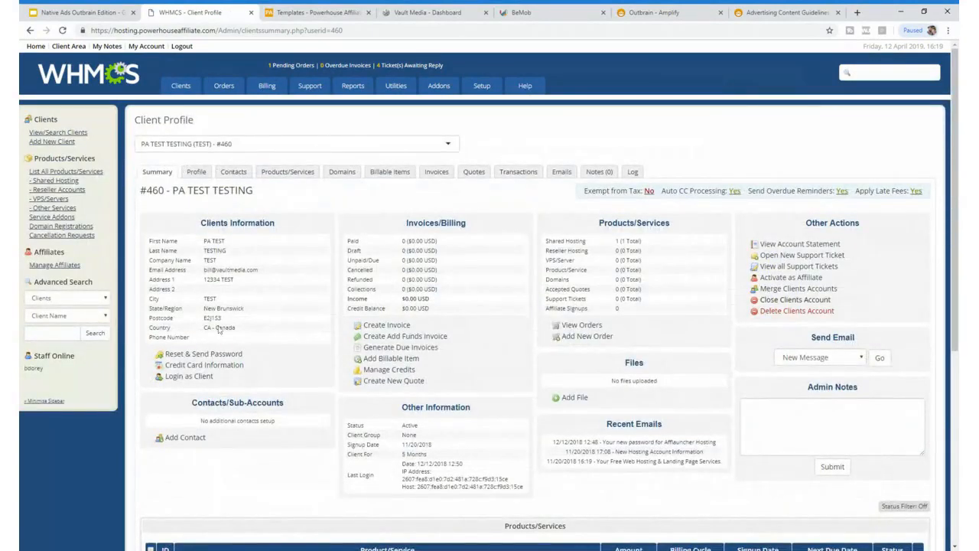
pyautogui.click(189, 376)
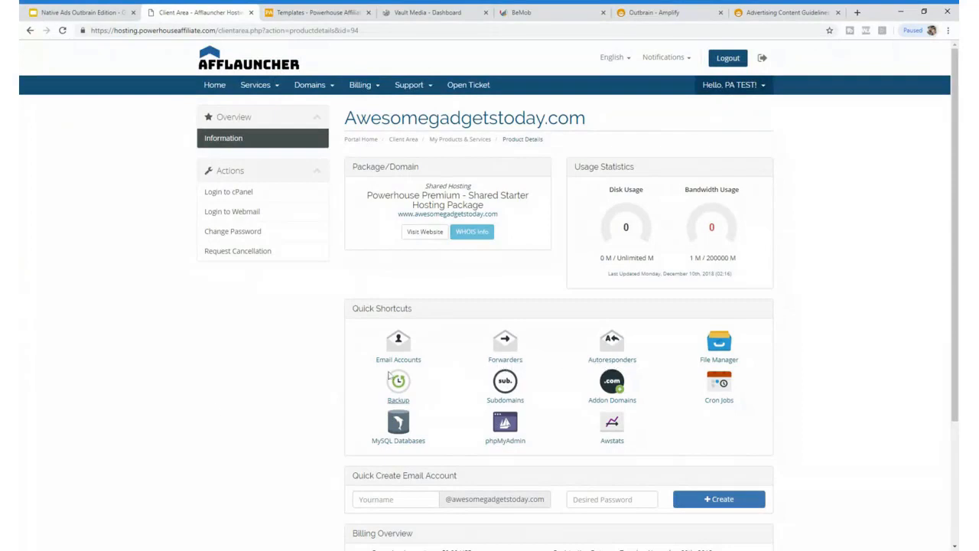
# Step: Review cPanel's three addon domains, including gamezonereport.com, then go back to Powerhouse templates
pyautogui.click(605, 401)
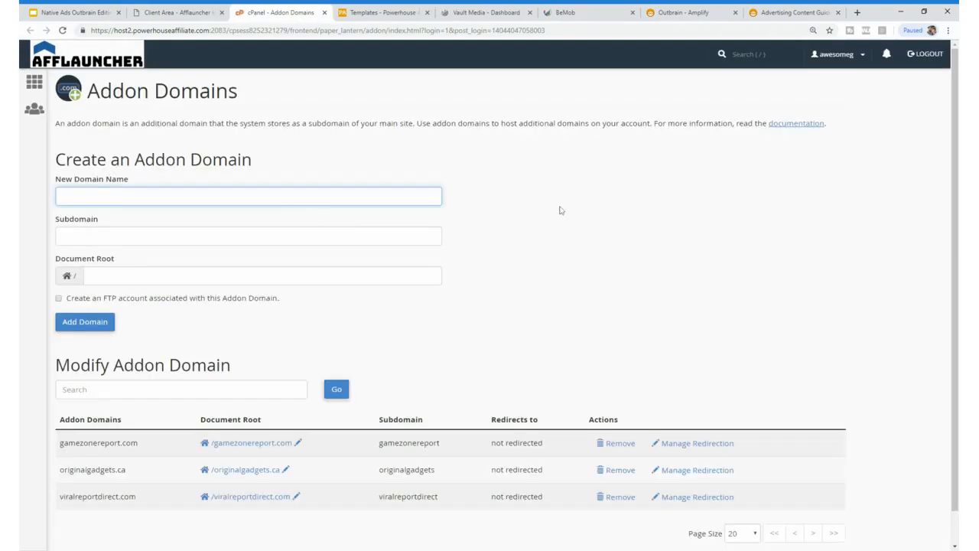
pyautogui.scroll(-1, 558, 207)
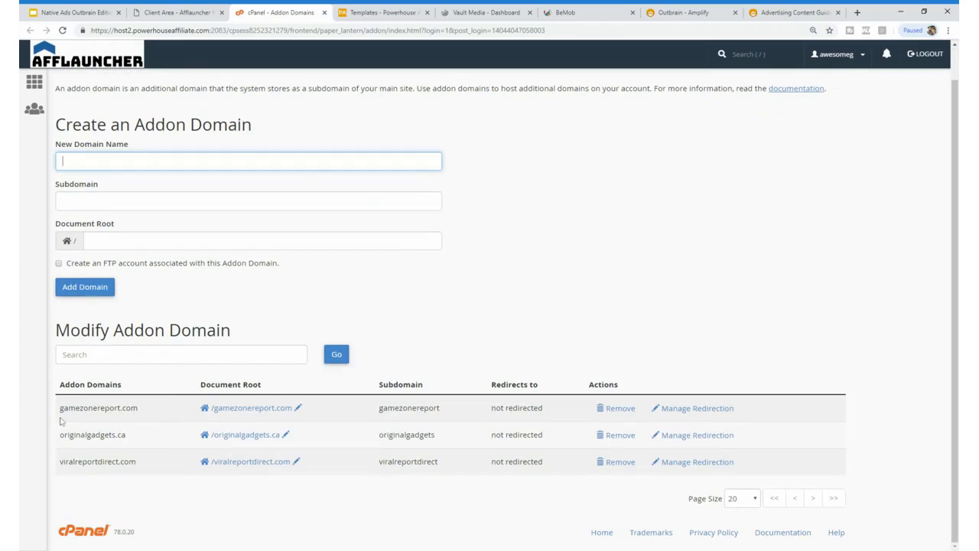
pyautogui.moveTo(60, 408); pyautogui.dragTo(140, 408)
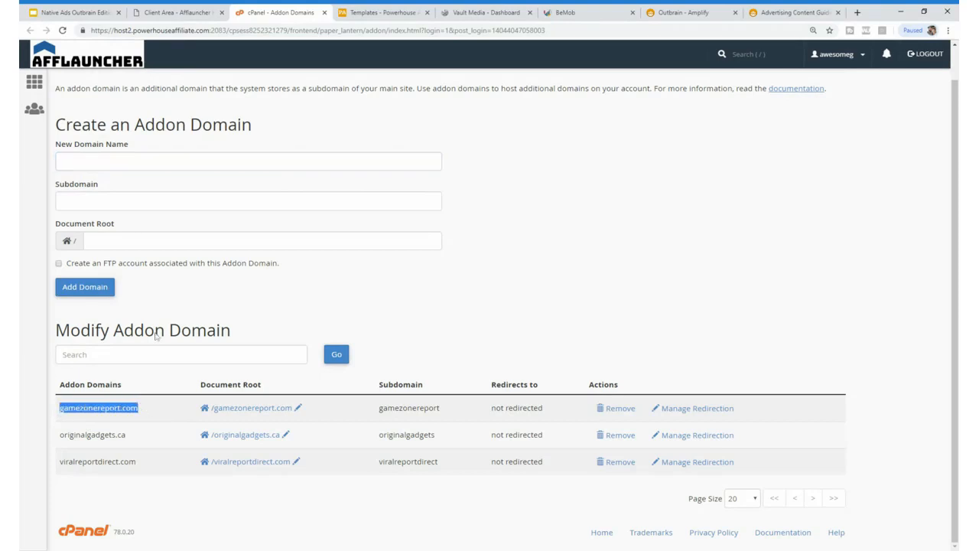
pyautogui.click(516, 298)
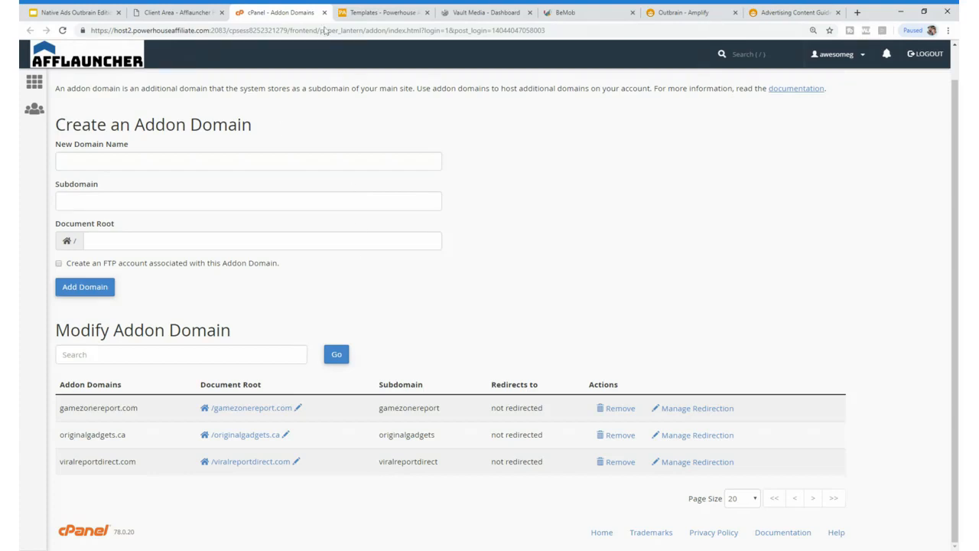
pyautogui.click(375, 14)
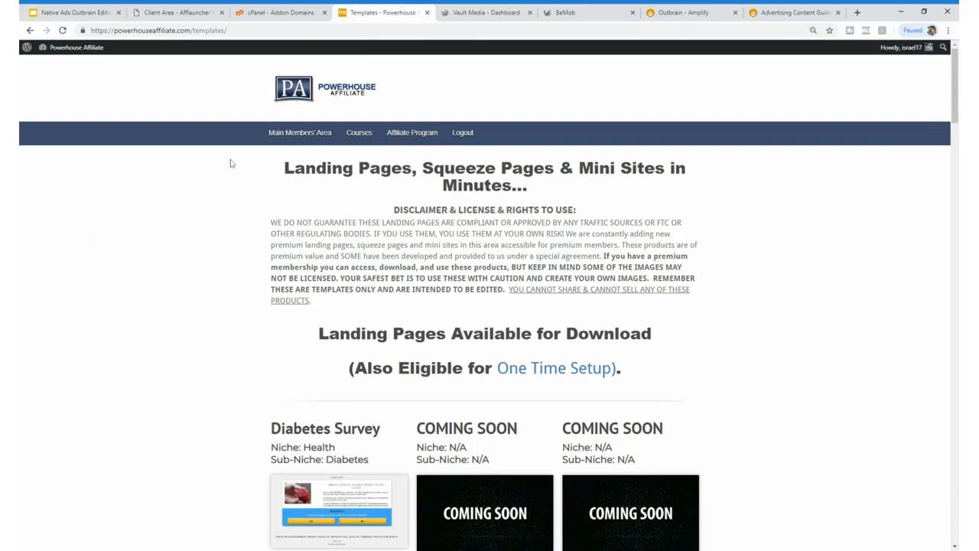
# Step: Locate the Dating template row, then go back to the Awesomegadgetstoday.com client area page
pyautogui.scroll(-10, 241, 164)
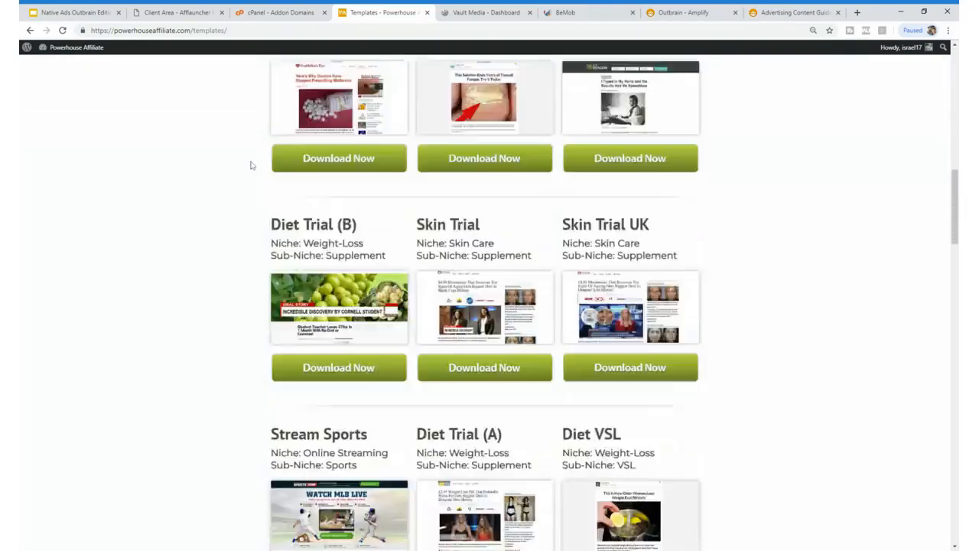
pyautogui.scroll(-15, 249, 164)
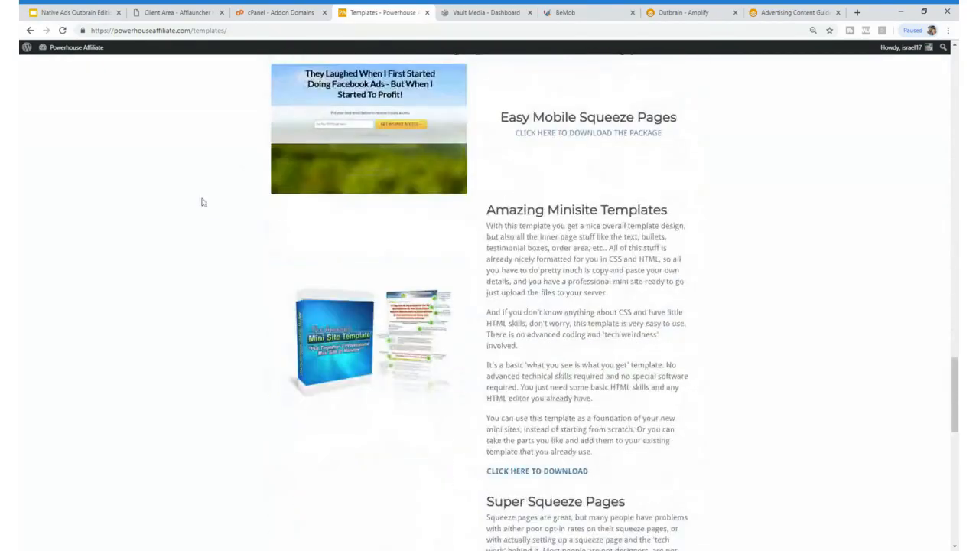
pyautogui.scroll(12, 202, 202)
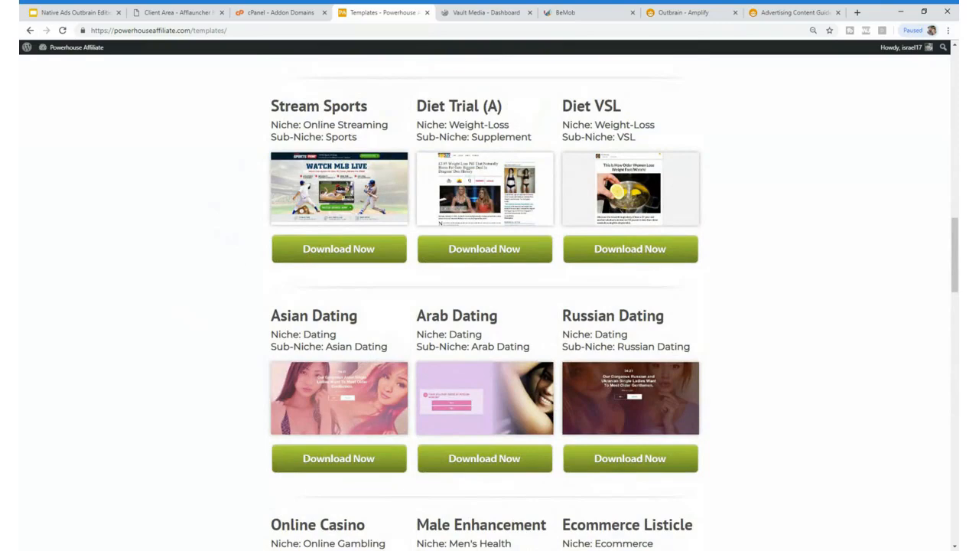
pyautogui.moveTo(677, 317); pyautogui.dragTo(559, 318)
pyautogui.click(701, 324)
pyautogui.click(283, 13)
pyautogui.click(146, 9)
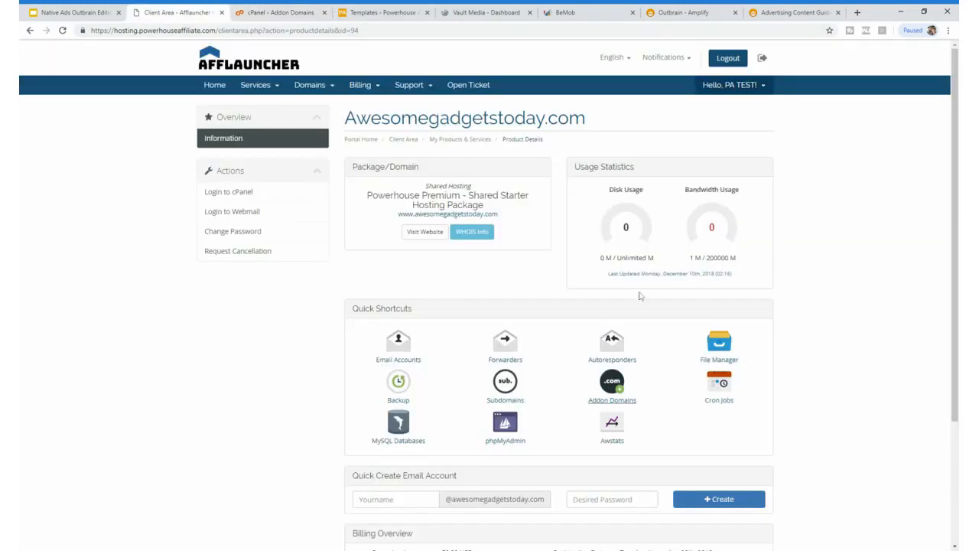
# Step: Browse File Manager to viralreportdirect.com/dating-news, which holds assets and index.html
pyautogui.click(708, 356)
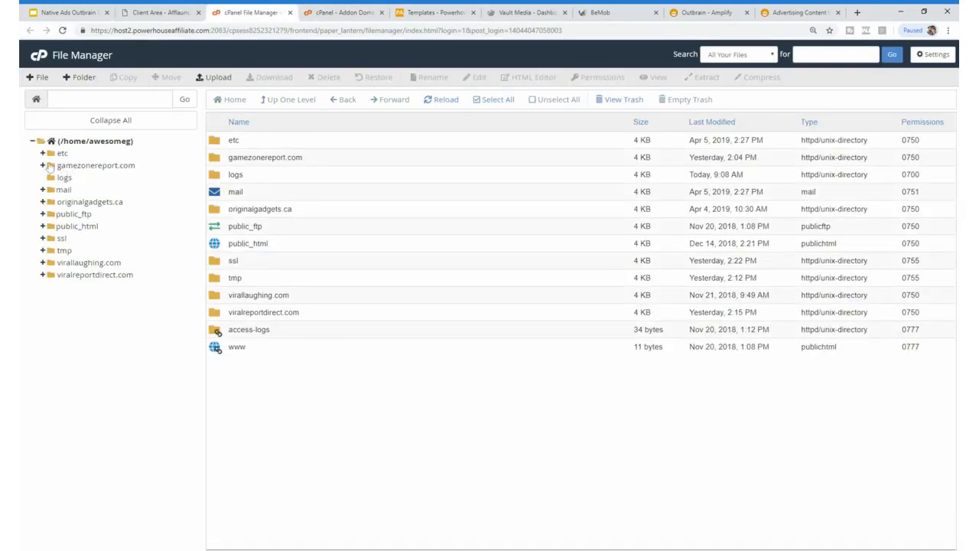
pyautogui.click(51, 263)
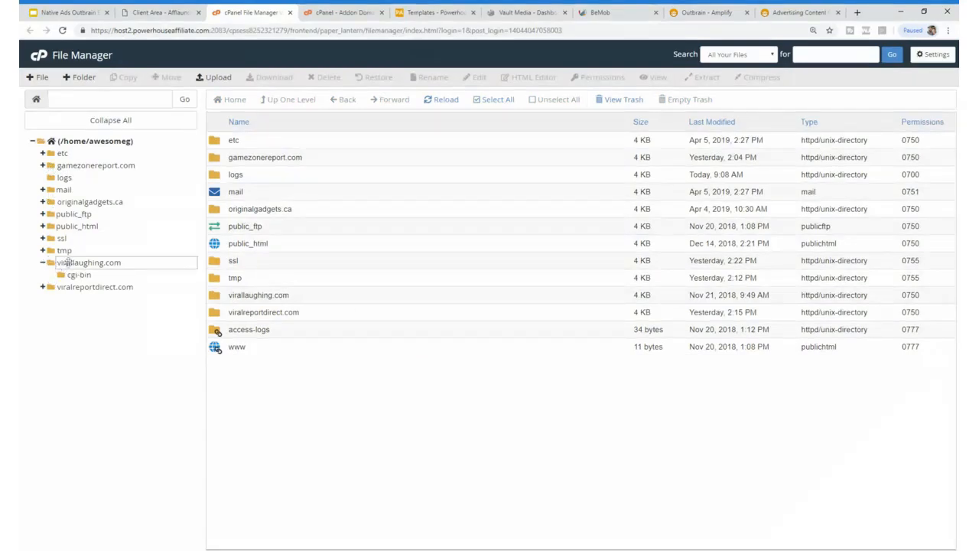
pyautogui.click(50, 287)
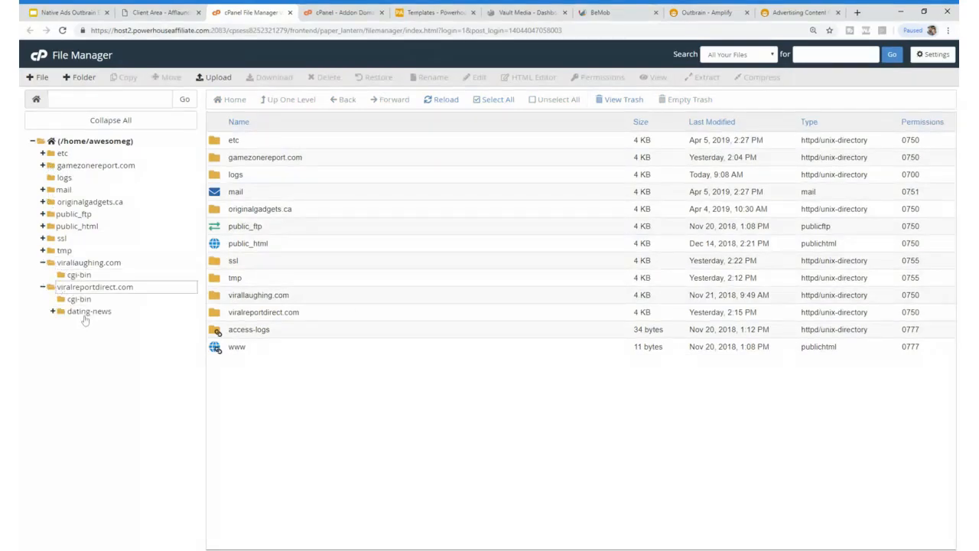
pyautogui.click(85, 312)
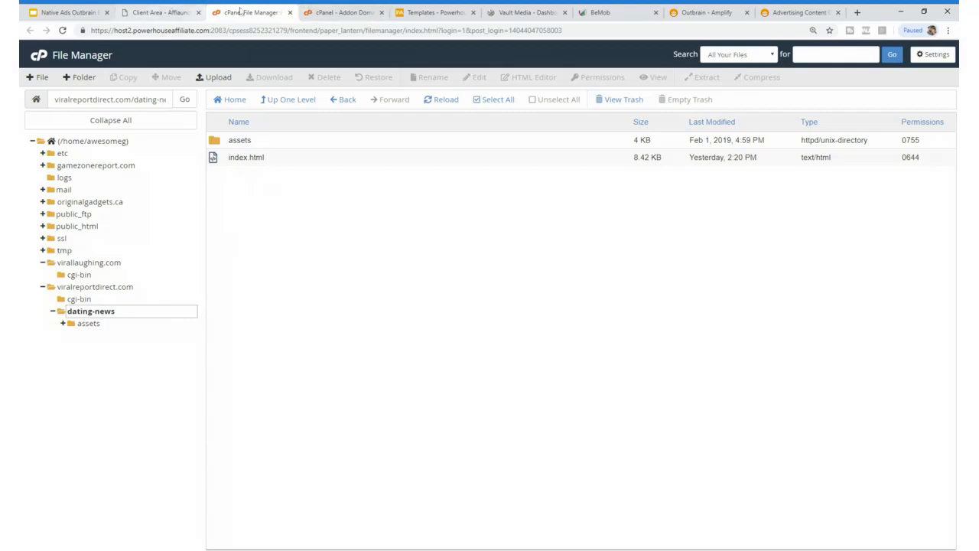
# Step: Cycle through the client area and addon domains pages back to the dating templates
pyautogui.click(170, 10)
pyautogui.click(228, 10)
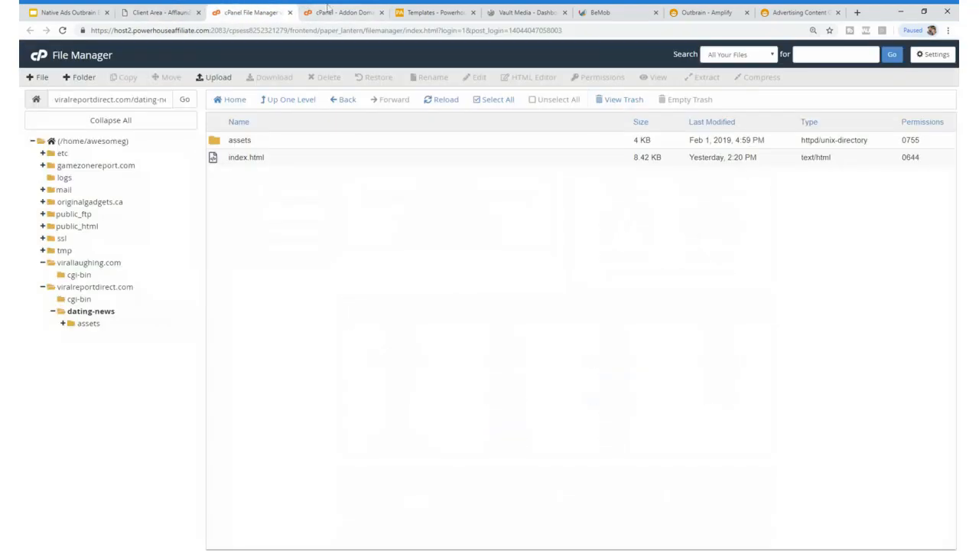
pyautogui.click(340, 13)
pyautogui.click(432, 13)
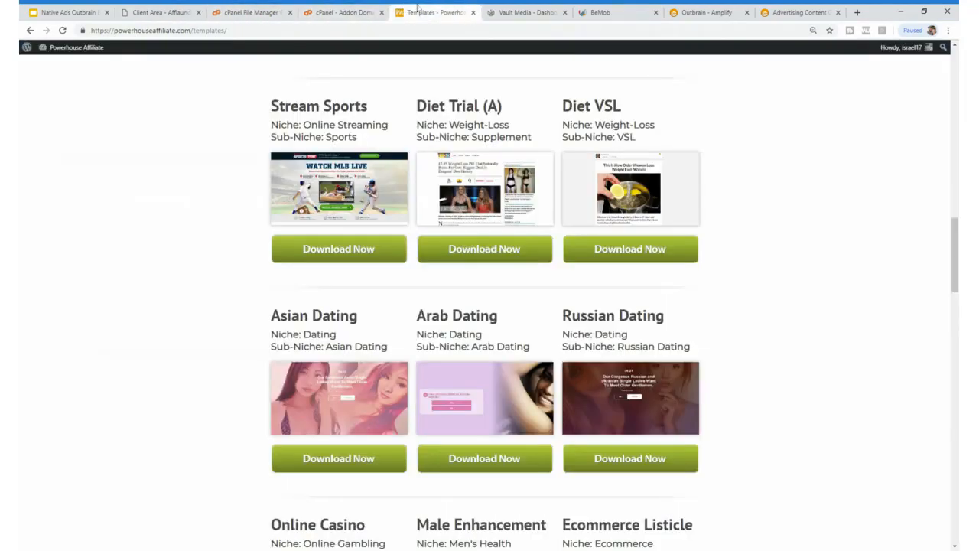
# Step: In Vault Media's Everflow offers list, search for 'Russian' offers
pyautogui.click(525, 12)
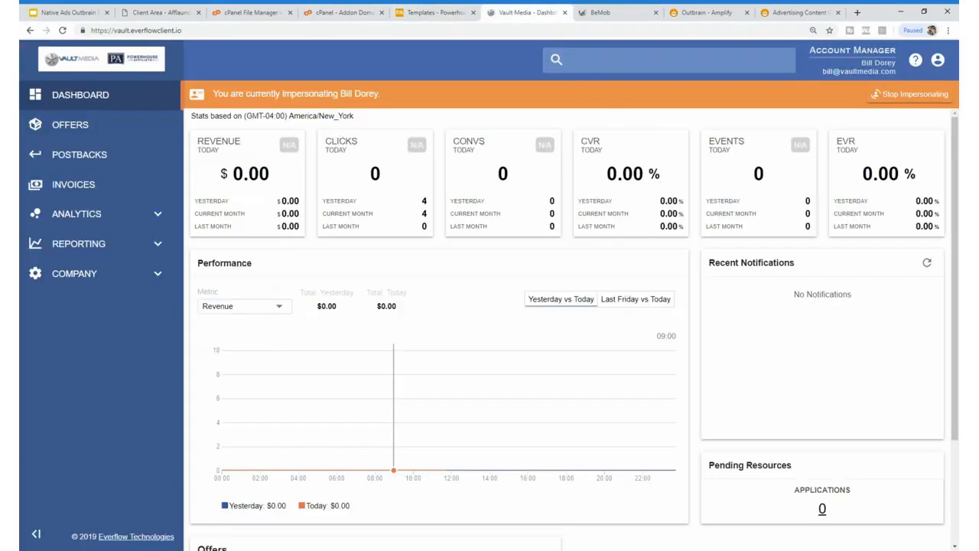
pyautogui.click(115, 130)
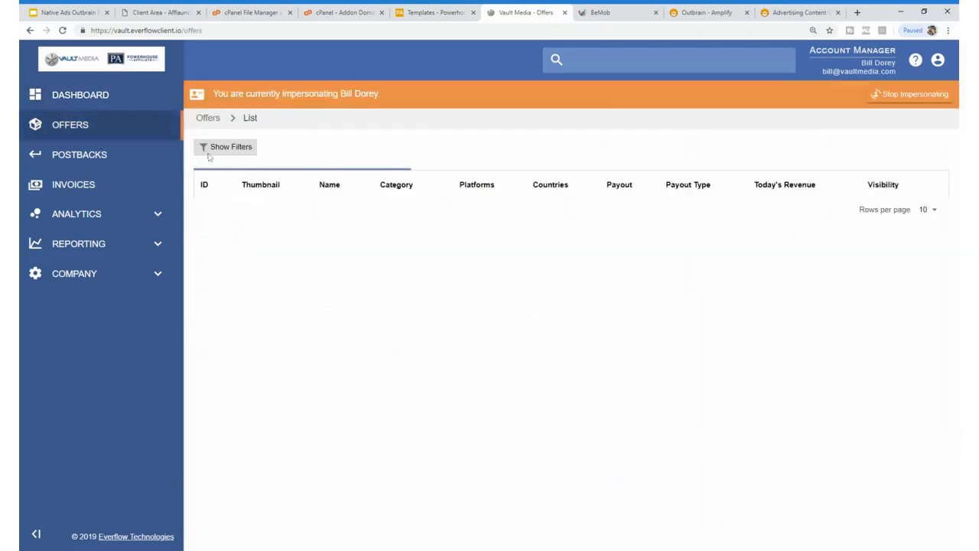
pyautogui.click(757, 173)
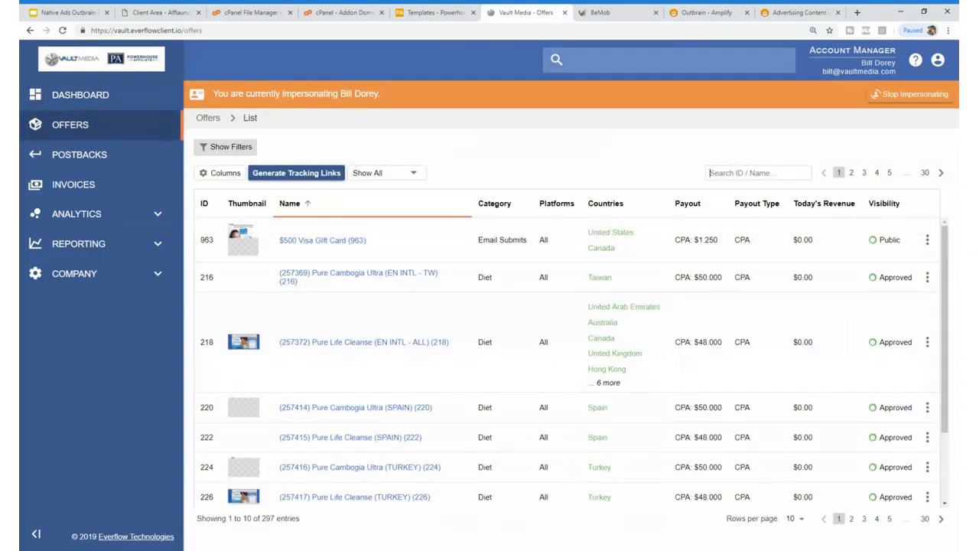
pyautogui.write('dating')
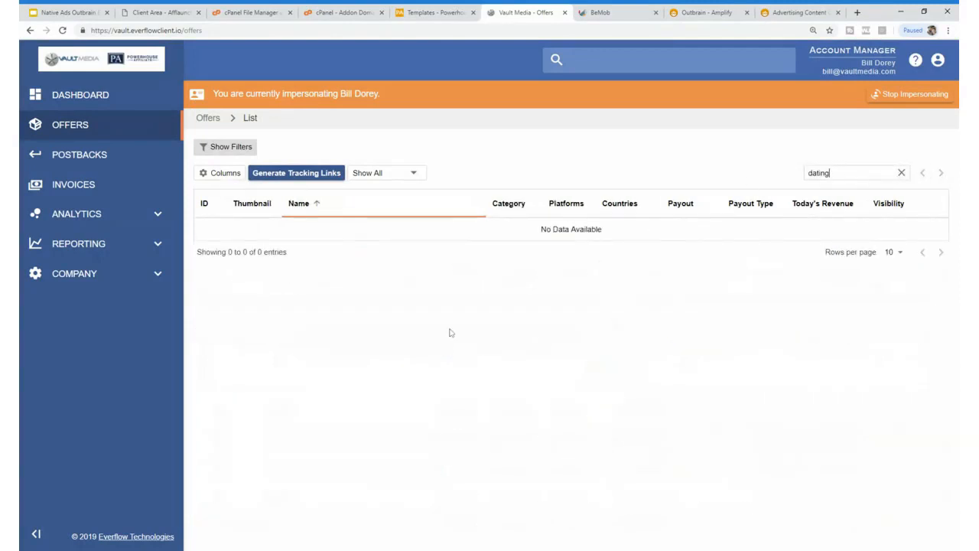
pyautogui.press('BackSpace')
pyautogui.press('BackSpace')
pyautogui.press('BackSpace')
pyautogui.press('BackSpace')
pyautogui.write('Russian')
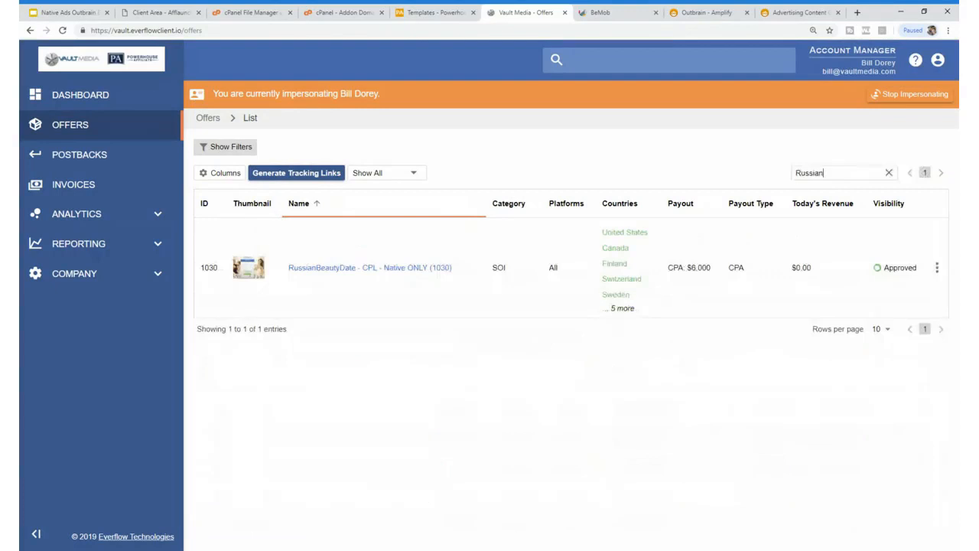
# Step: Open offer 1030 RussianBeautyDate ($6.000 CPA) and launch its Preview URL site
pyautogui.click(356, 274)
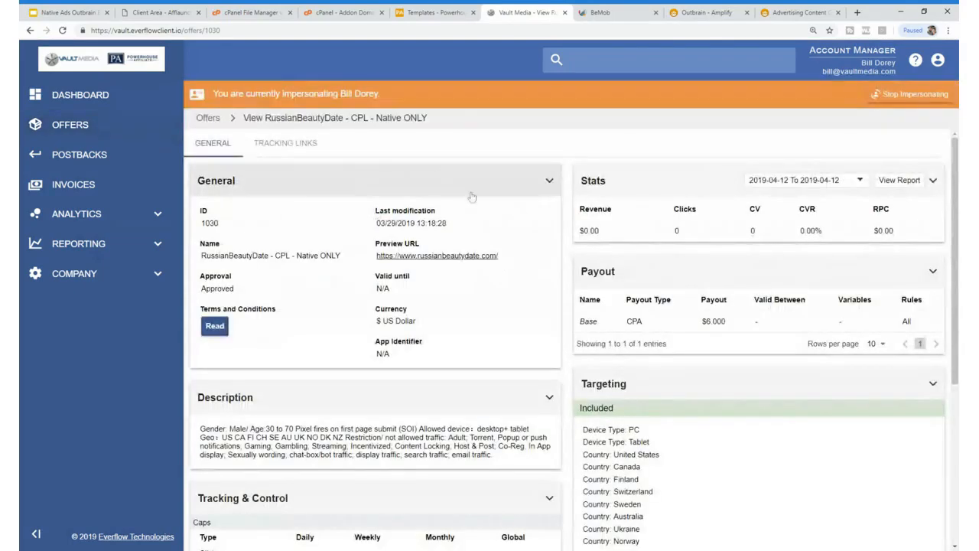
pyautogui.scroll(-2, 472, 196)
pyautogui.scroll(2, 472, 256)
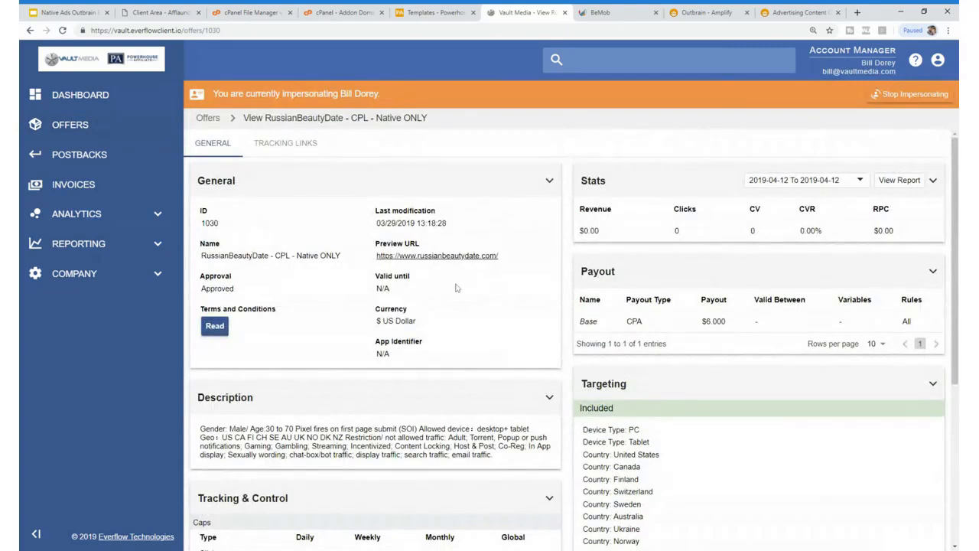
pyautogui.click(442, 257)
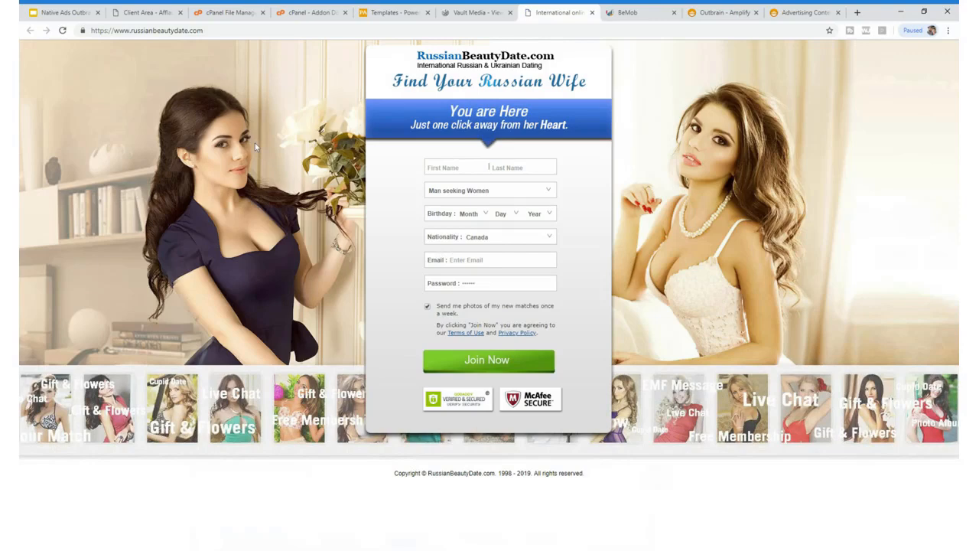
# Step: Try the sign-up form's First Name field, then go back to the offer 1030 details
pyautogui.click(457, 168)
pyautogui.click(465, 13)
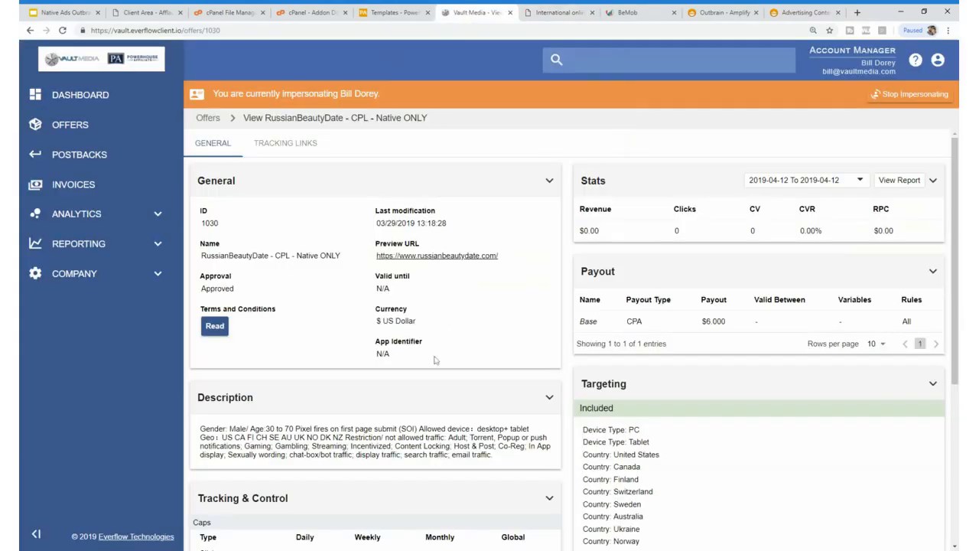
# Step: Review the RussianBeautyDate offer details alongside its sign-up page
pyautogui.scroll(-4, 459, 288)
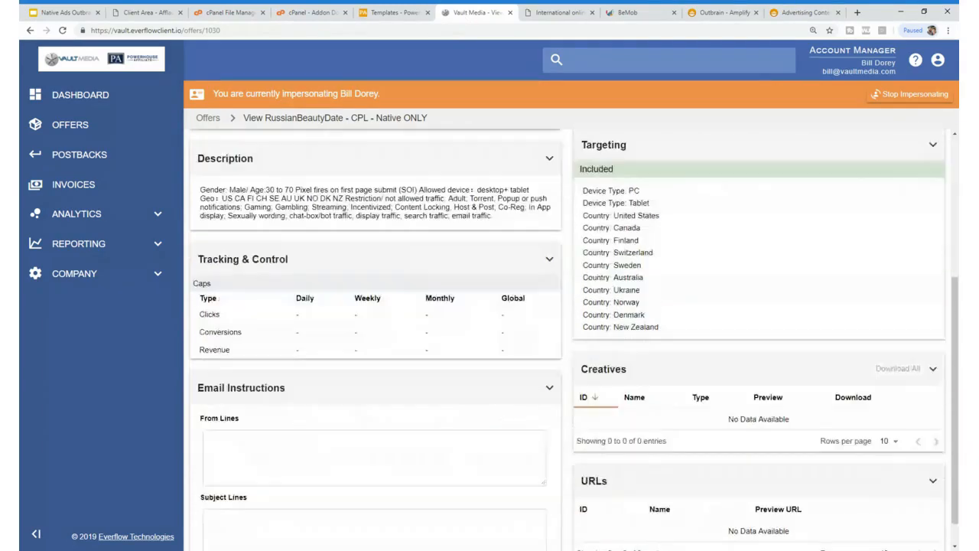
pyautogui.scroll(4, 463, 309)
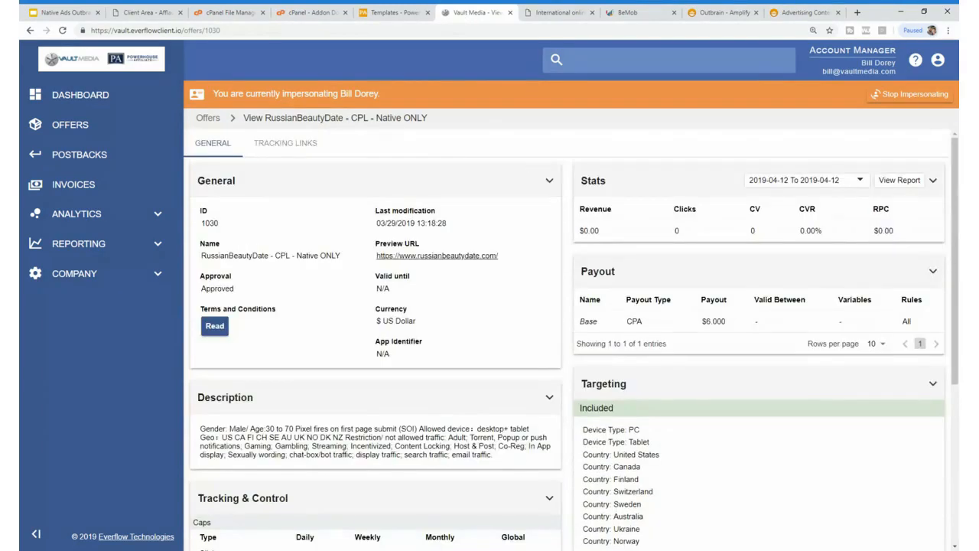
pyautogui.hotkey('ctrl', 'Tab')
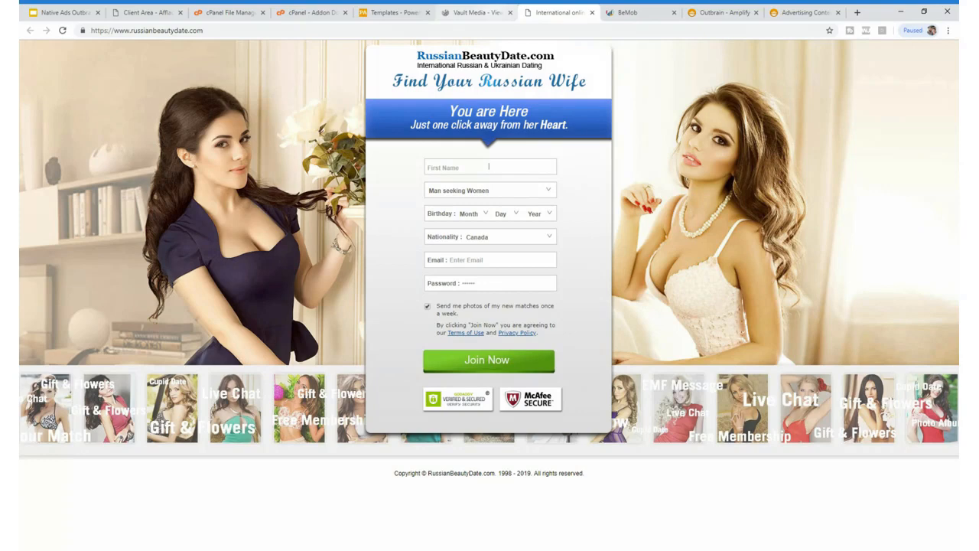
pyautogui.click(490, 11)
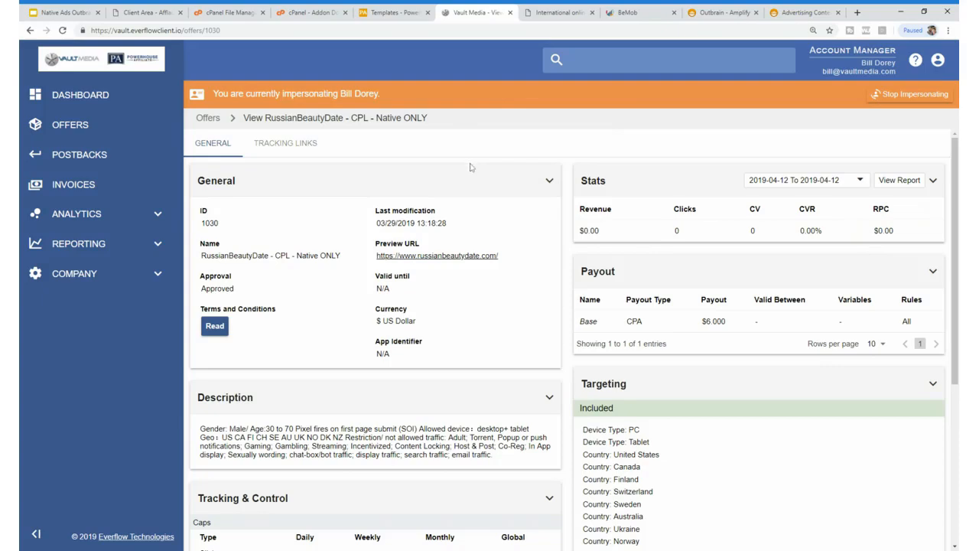
pyautogui.scroll(-4, 486, 179)
pyautogui.scroll(4, 444, 283)
# Step: Show BeMob's traffic sources: Outbrain with 4 visits, Google Adwords, None and Revcontent
pyautogui.click(581, 12)
pyautogui.click(631, 12)
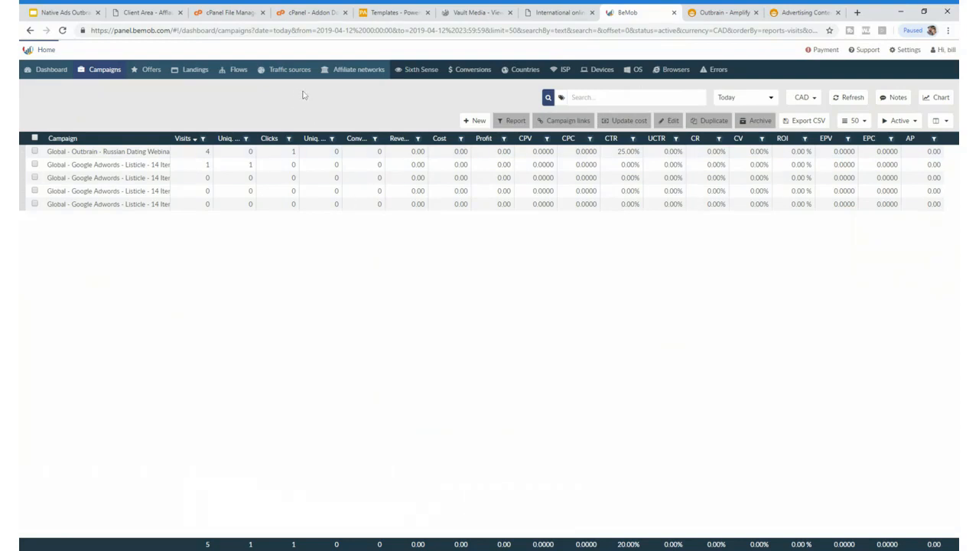
pyautogui.click(285, 75)
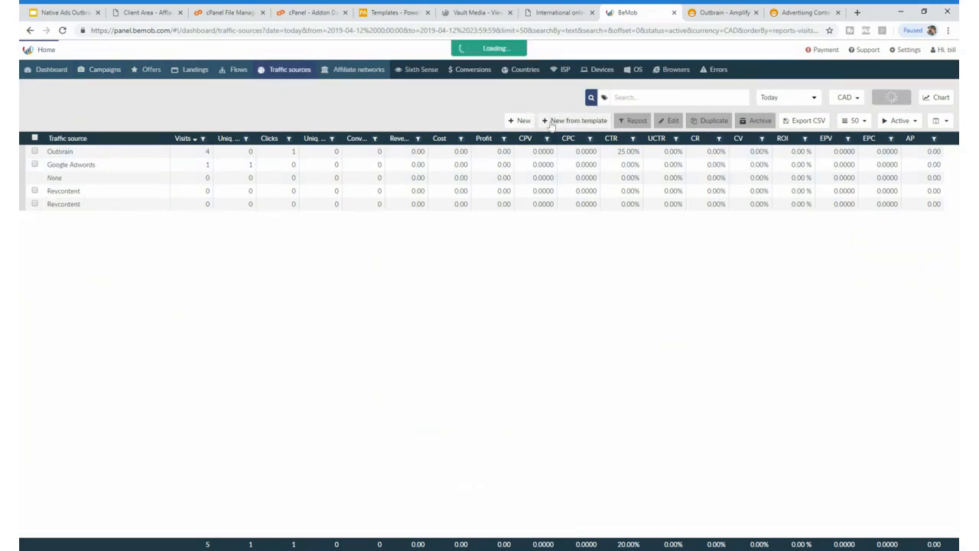
# Step: Preview the Outbrain traffic source template with ad_id and publisher_id, then discard it unsaved
pyautogui.click(550, 125)
pyautogui.write('u')
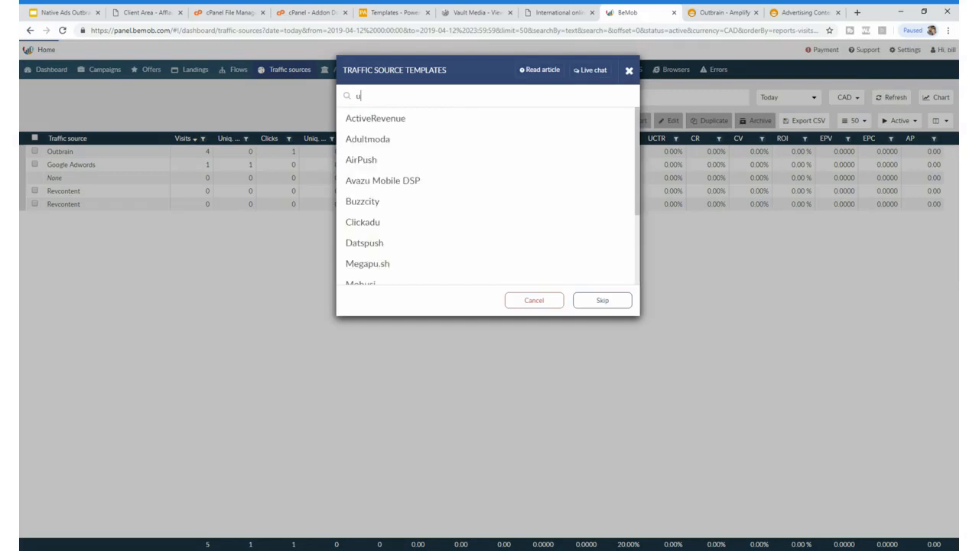
pyautogui.write('utbrain')
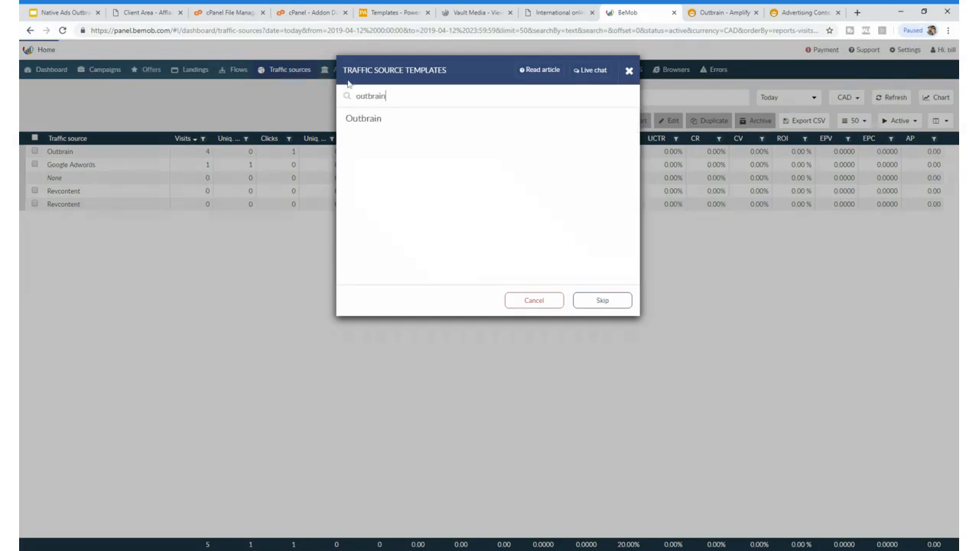
pyautogui.click(360, 120)
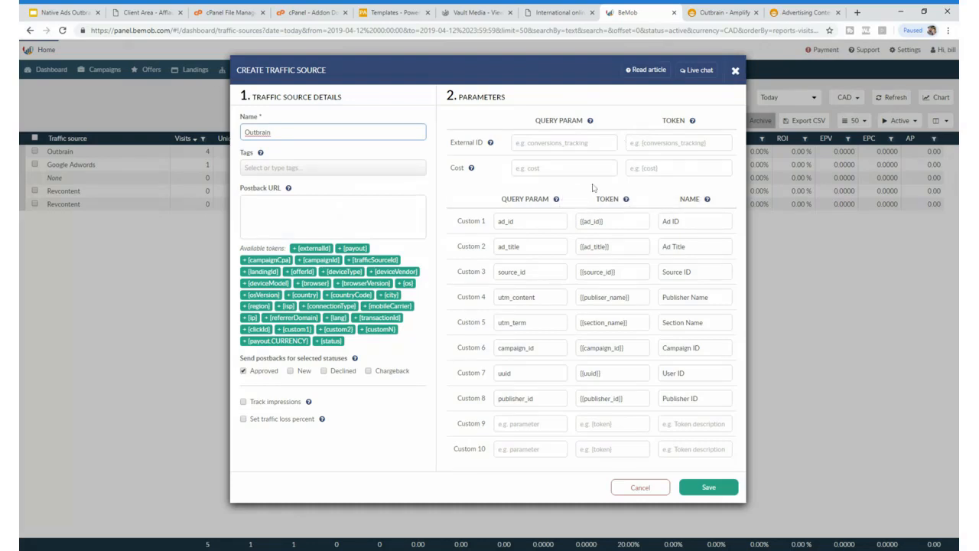
pyautogui.click(735, 70)
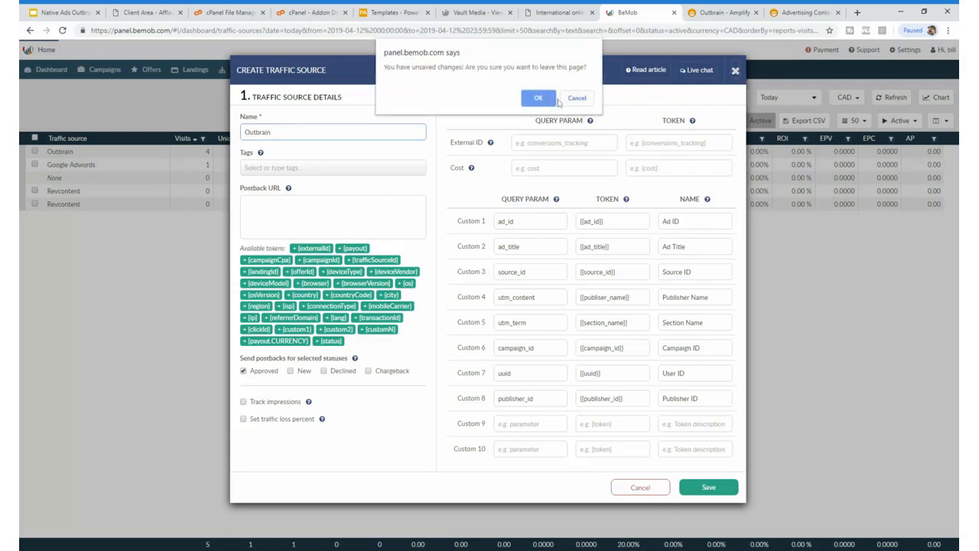
pyautogui.click(537, 99)
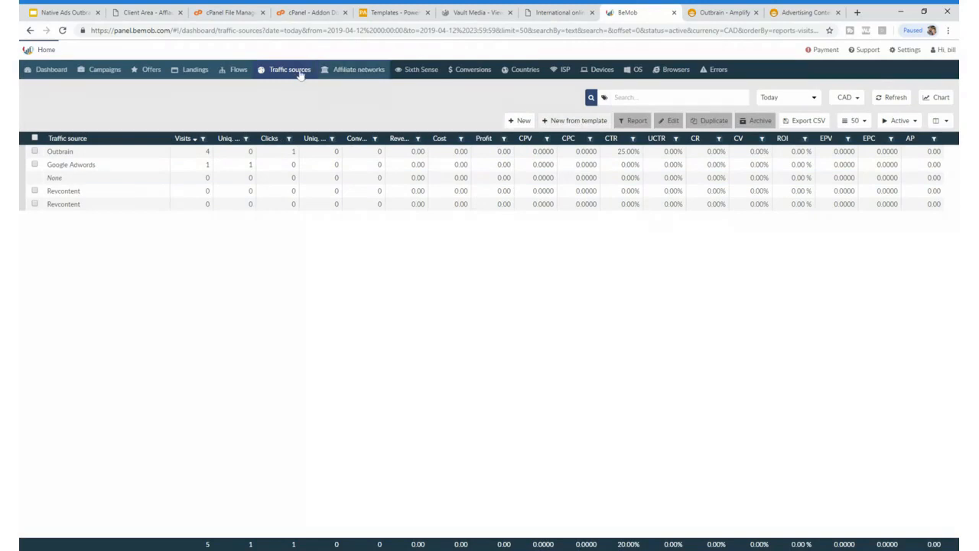
pyautogui.click(194, 72)
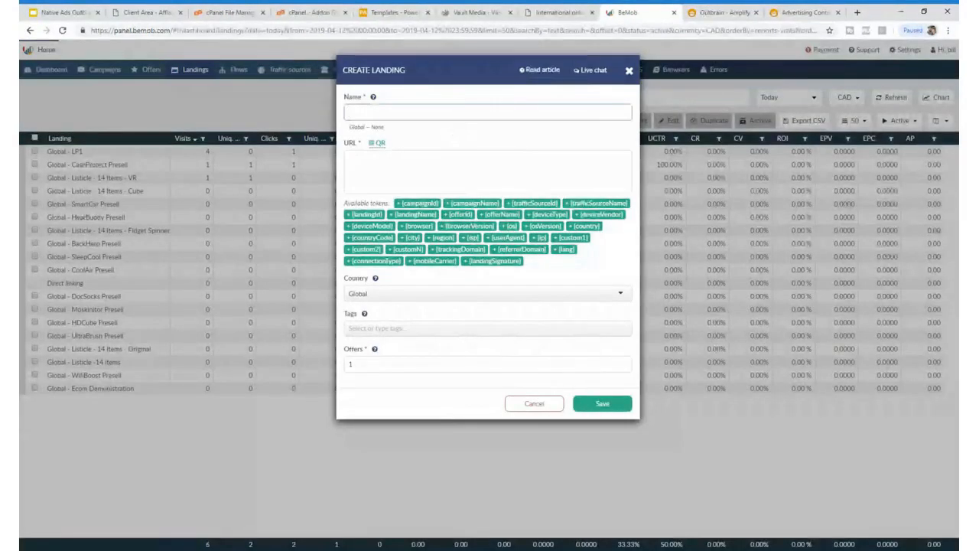
pyautogui.write('landing page 1')
pyautogui.click(421, 177)
pyautogui.write('h')
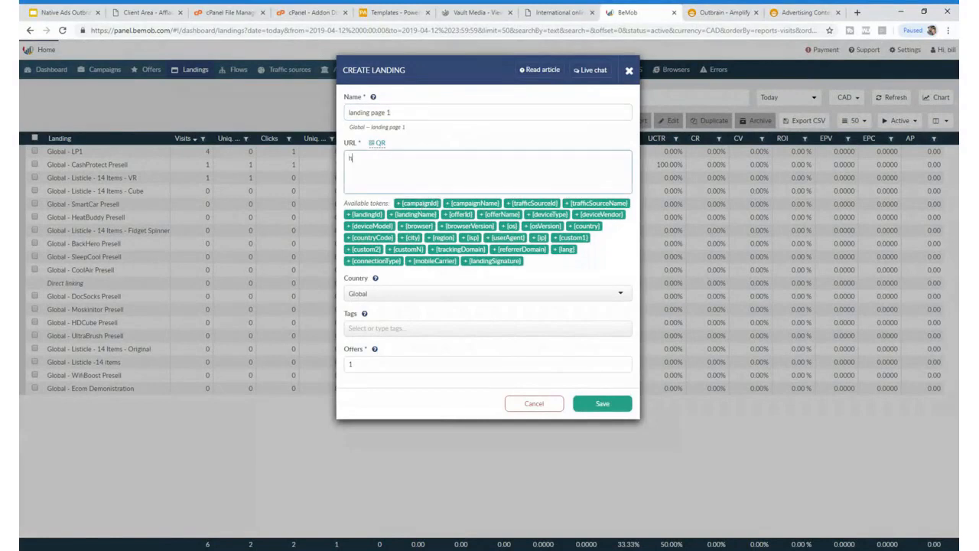
pyautogui.write('ttp://landingpage.com')
pyautogui.click(419, 344)
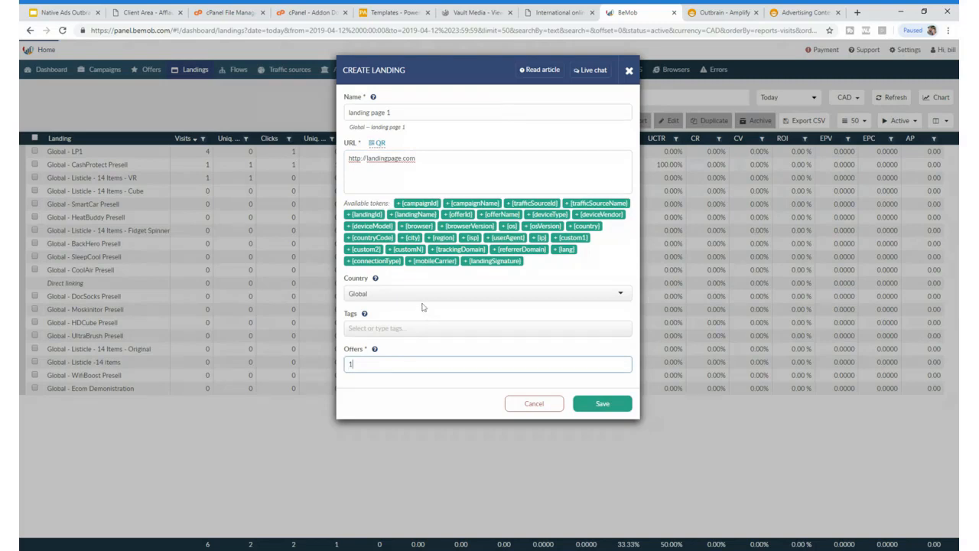
pyautogui.click(415, 390)
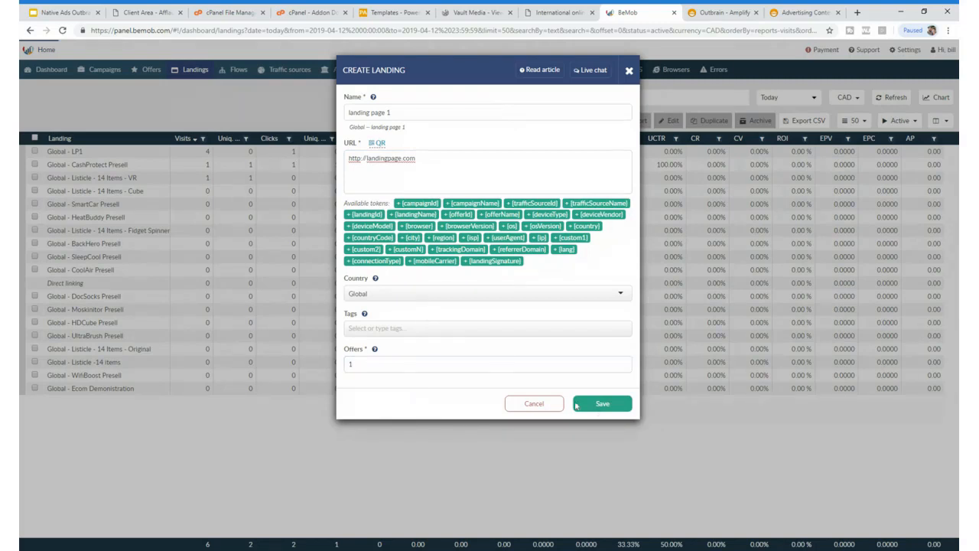
pyautogui.click(533, 407)
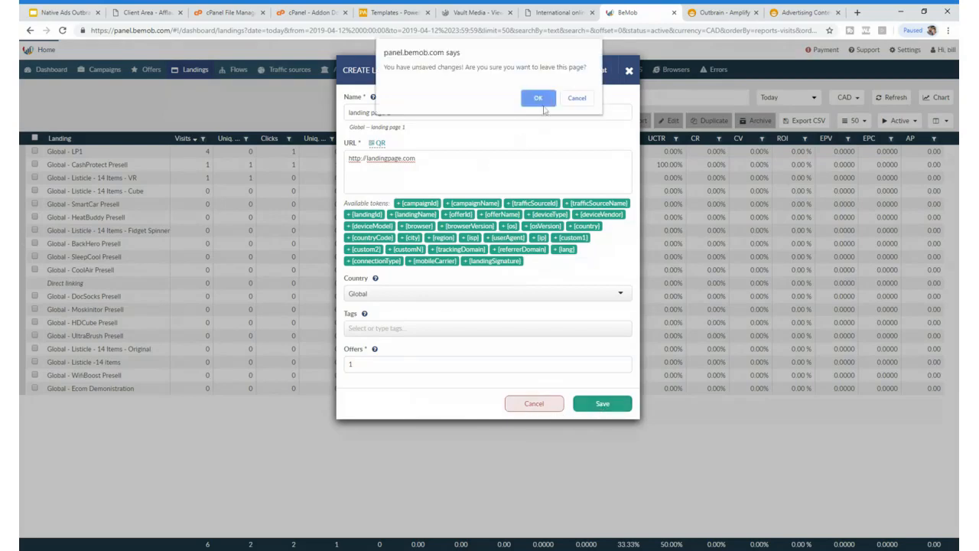
pyautogui.click(540, 100)
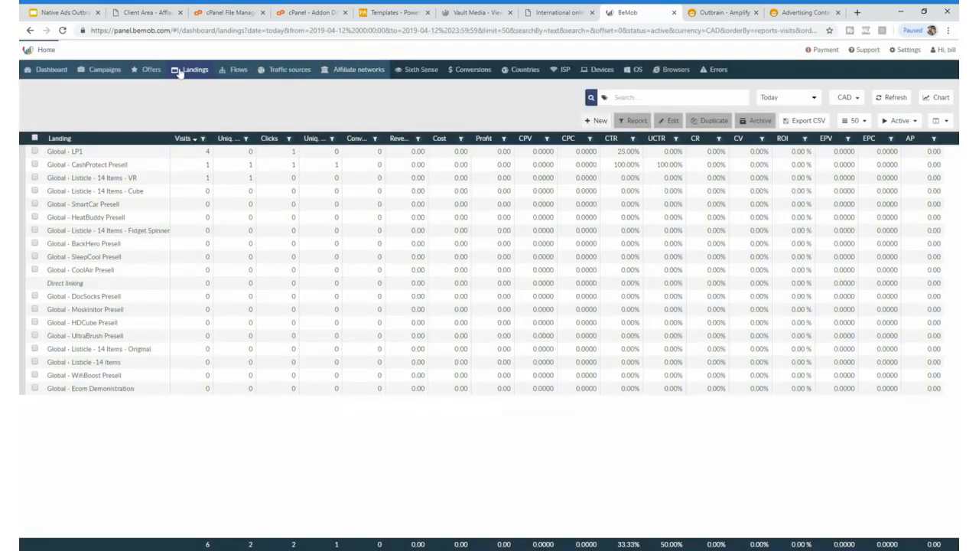
# Step: Start a new Vault Media affiliate network from the networks list and copy its postback URL
pyautogui.click(337, 79)
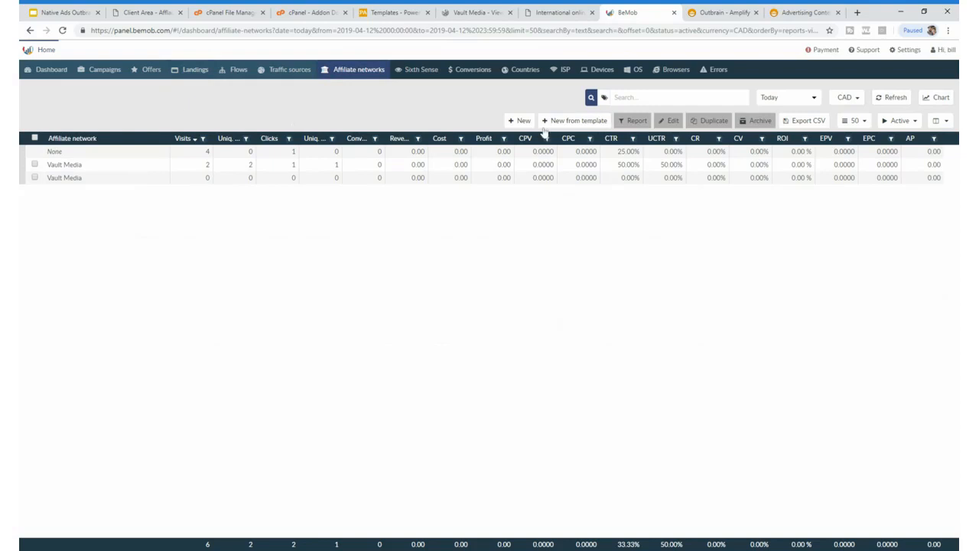
pyautogui.click(517, 122)
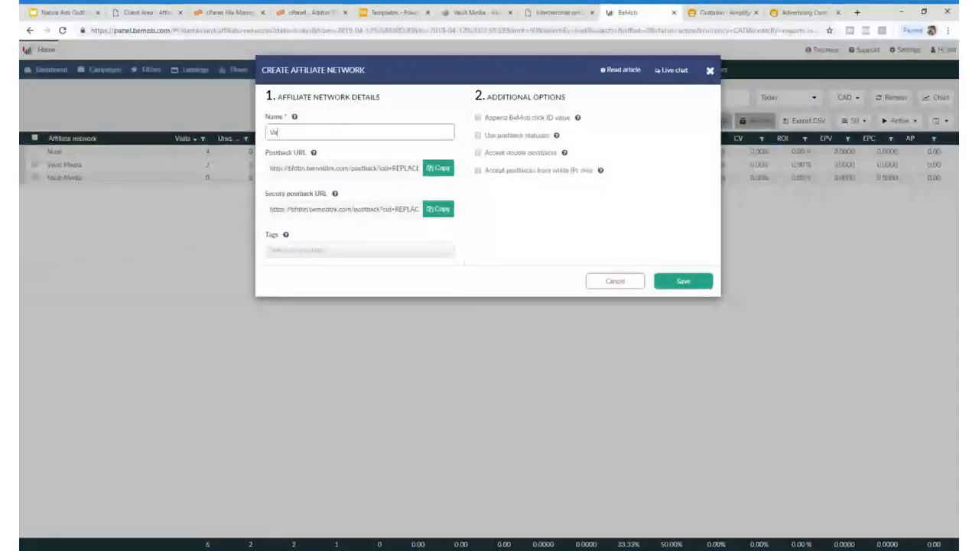
pyautogui.write('ult Media')
pyautogui.click(438, 167)
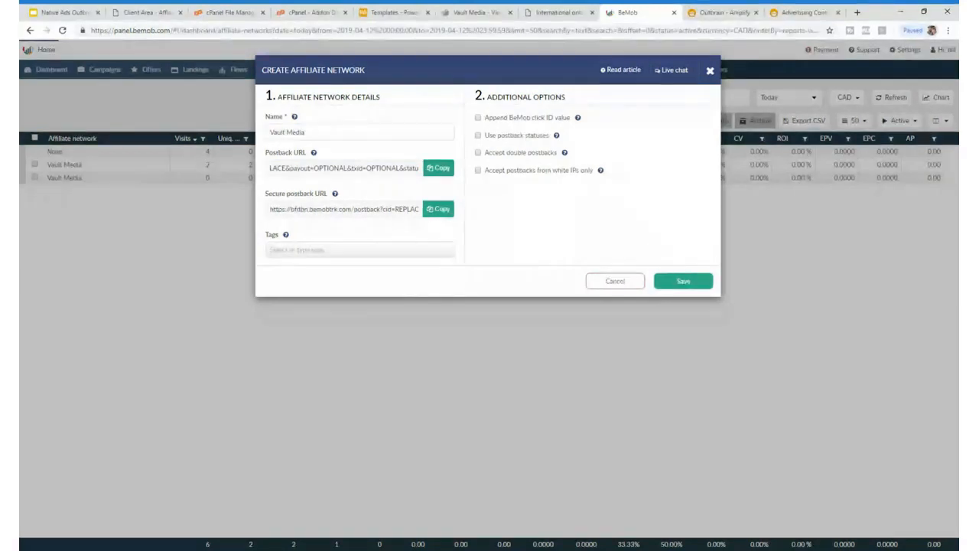
# Step: Cancel the new affiliate network draft and confirm leaving without saving
pyautogui.click(612, 282)
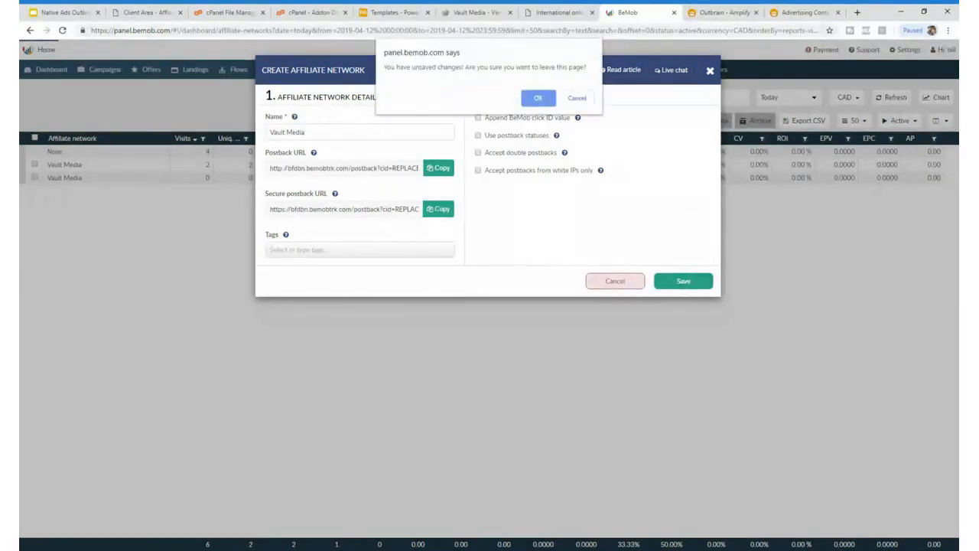
pyautogui.click(576, 98)
pyautogui.click(710, 71)
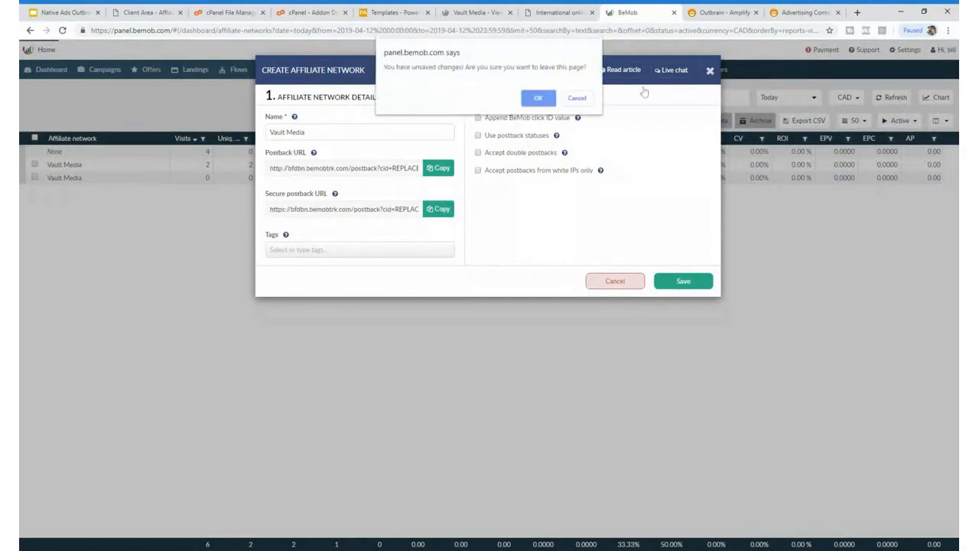
pyautogui.click(577, 98)
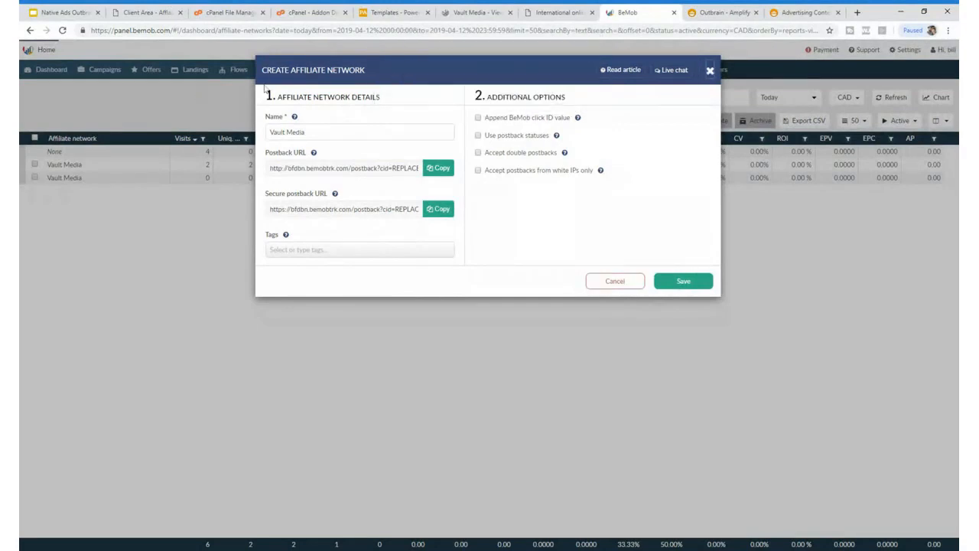
pyautogui.click(616, 281)
pyautogui.click(535, 95)
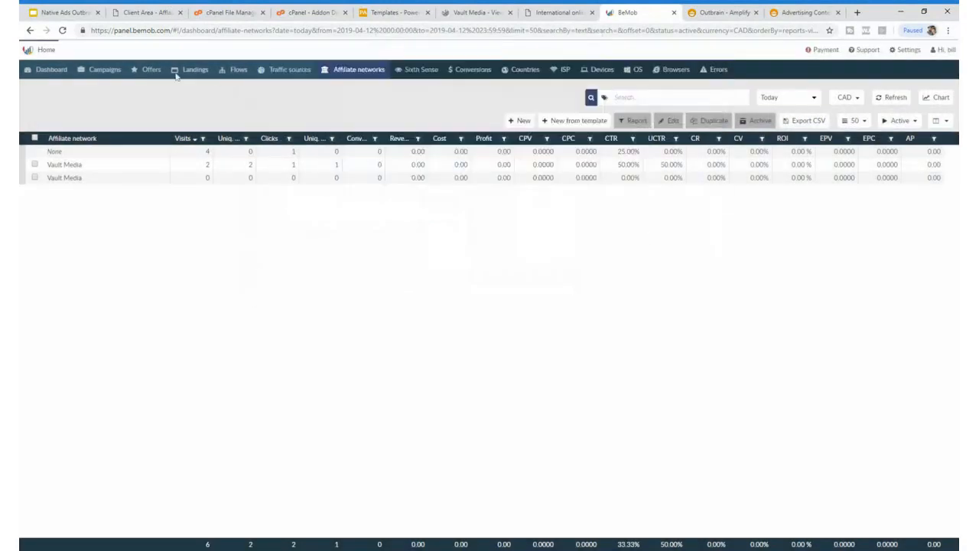
# Step: Start a new offer from the Offers list, leaving its affiliate network as None
pyautogui.click(146, 72)
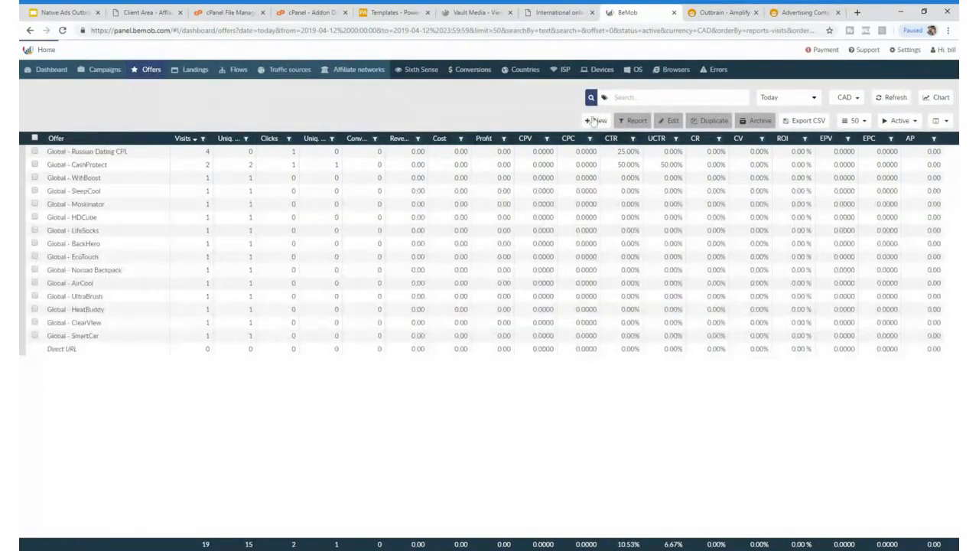
pyautogui.click(595, 121)
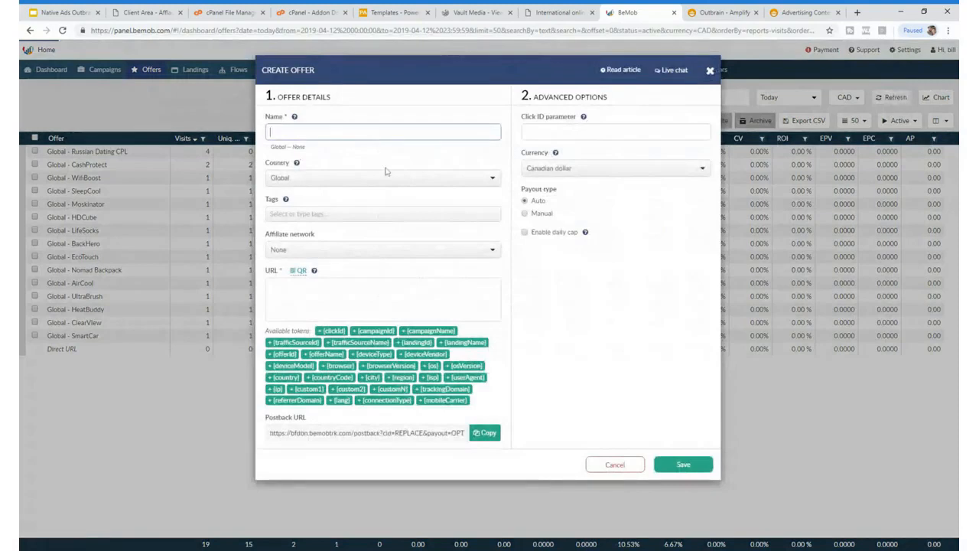
pyautogui.click(329, 256)
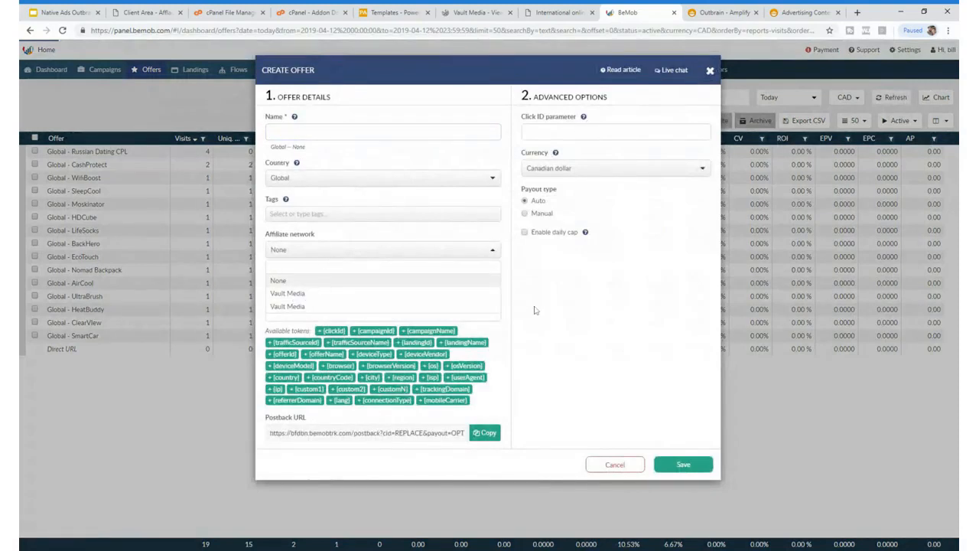
pyautogui.click(535, 310)
# Step: Try the offer URL and manual payout fields, then discard the unsaved offer
pyautogui.click(383, 299)
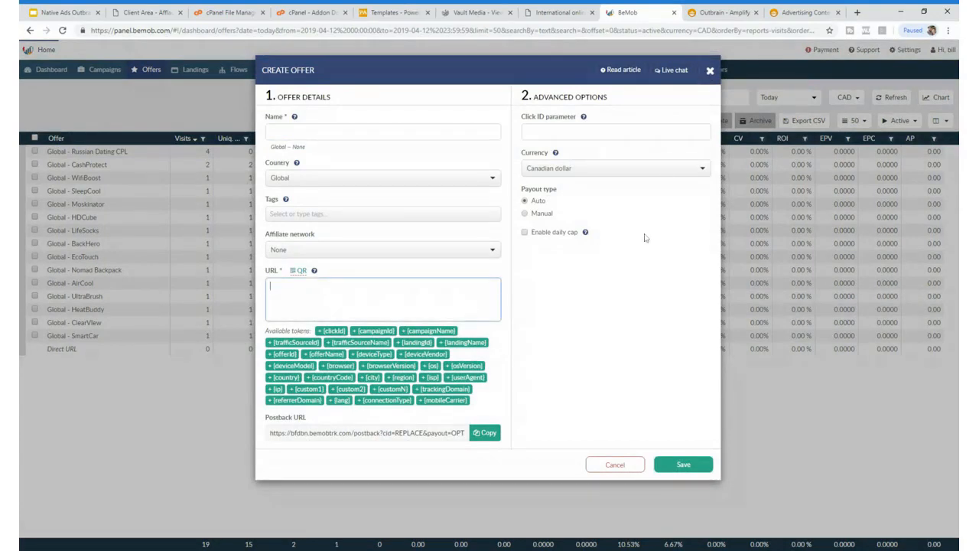
pyautogui.click(533, 213)
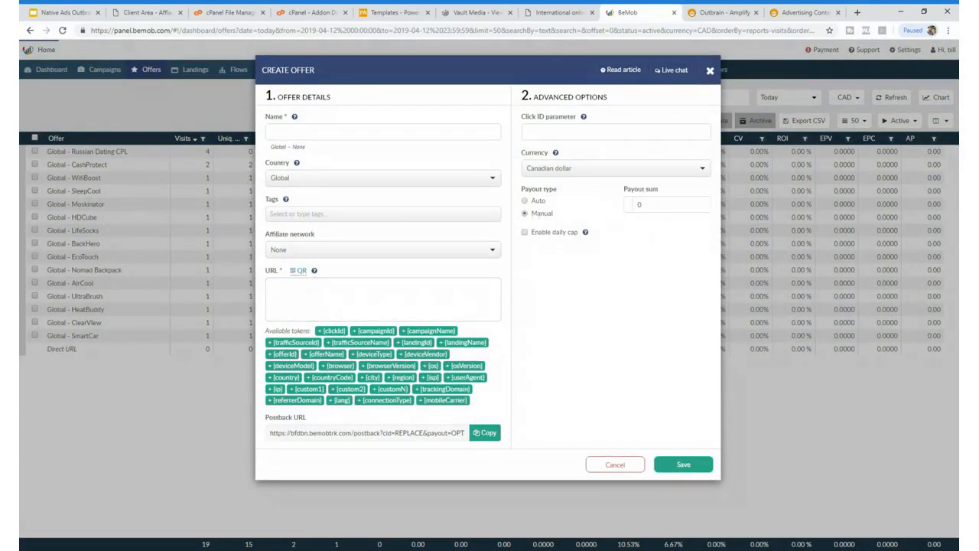
pyautogui.click(665, 204)
pyautogui.click(385, 281)
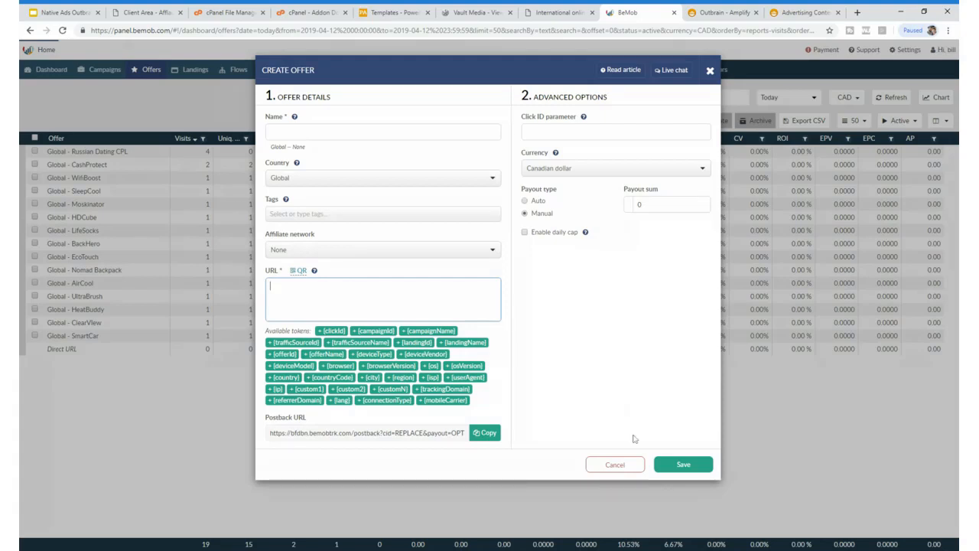
pyautogui.click(612, 467)
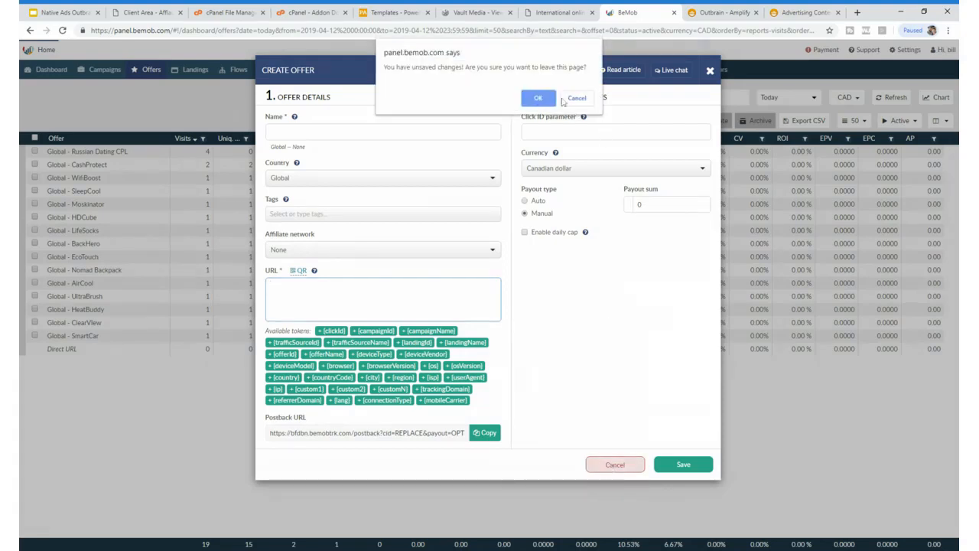
pyautogui.click(536, 100)
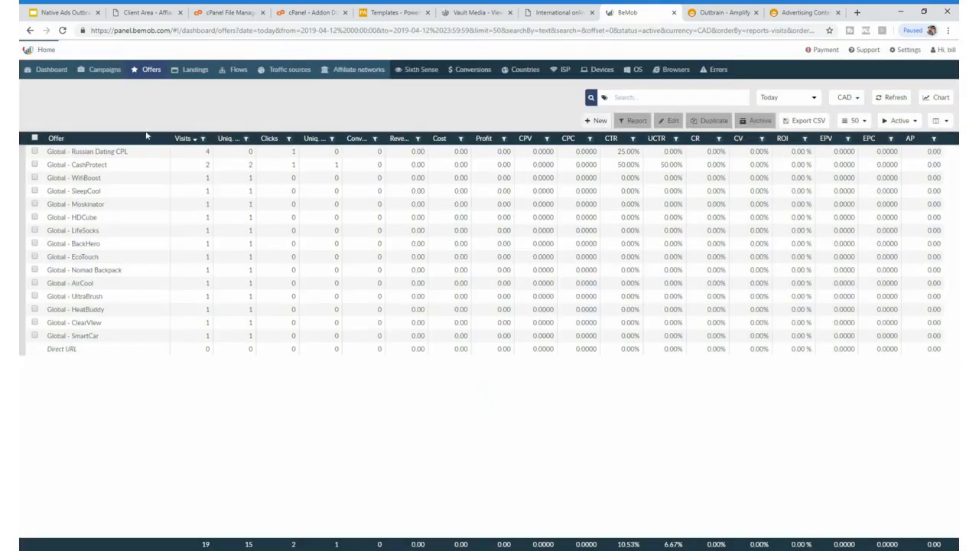
# Step: Start a new campaign in the Campaigns list named 'Dating CPL'
pyautogui.click(100, 70)
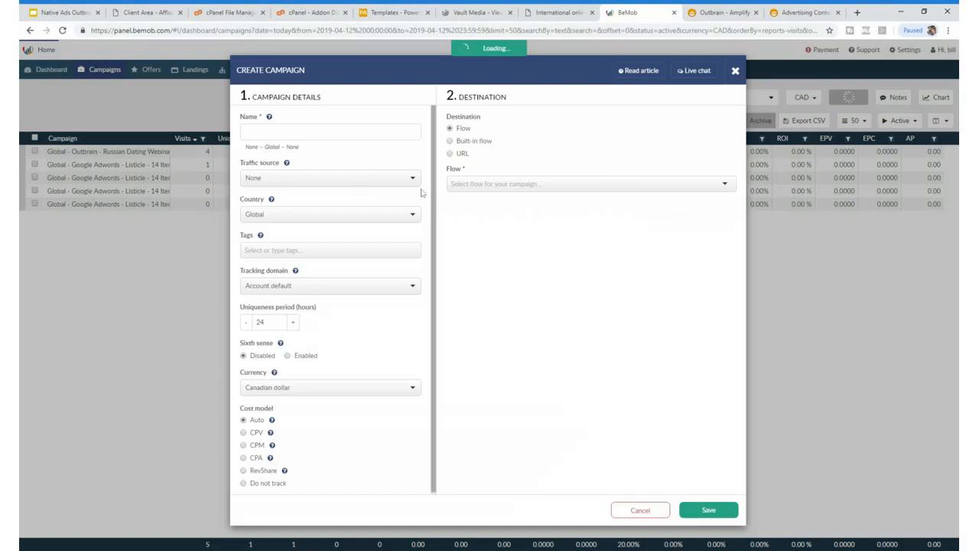
pyautogui.click(343, 129)
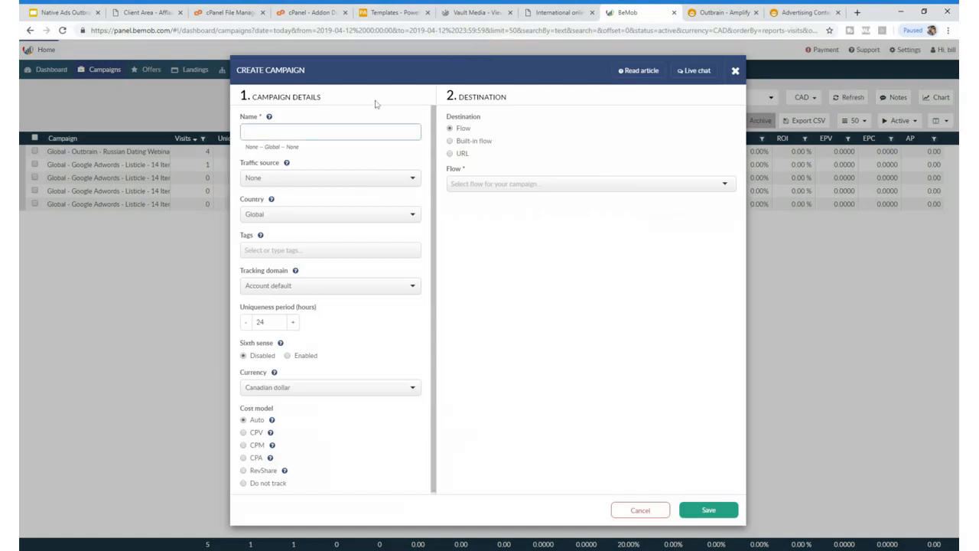
pyautogui.write('Dating CPL')
# Step: Set Outbrain as traffic source and US dollar as currency, keeping the Auto cost model
pyautogui.click(320, 179)
pyautogui.click(269, 236)
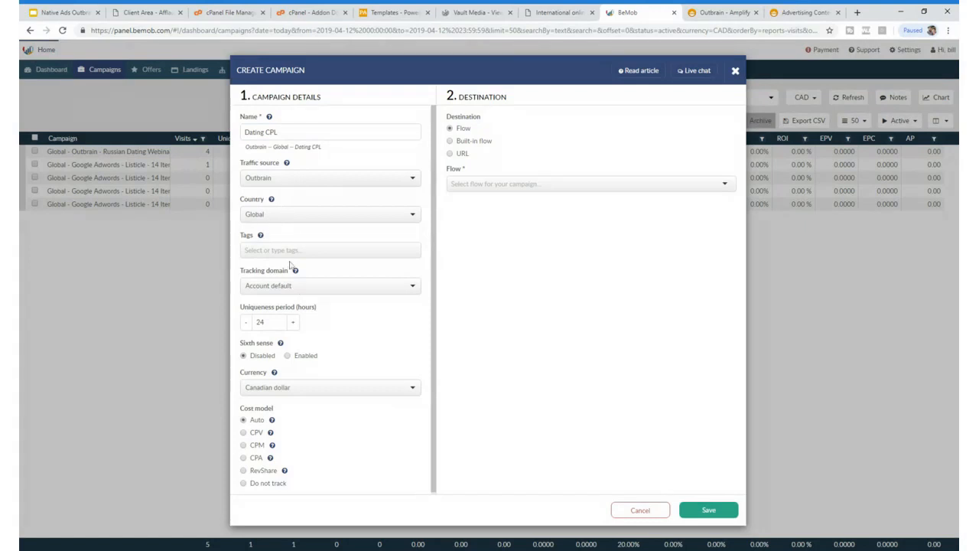
pyautogui.scroll(-1, 326, 329)
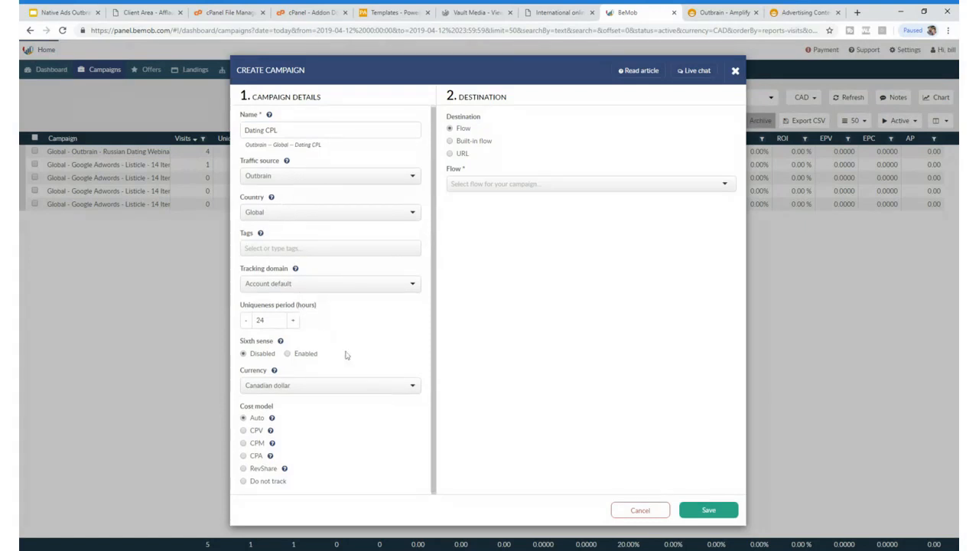
pyautogui.click(283, 387)
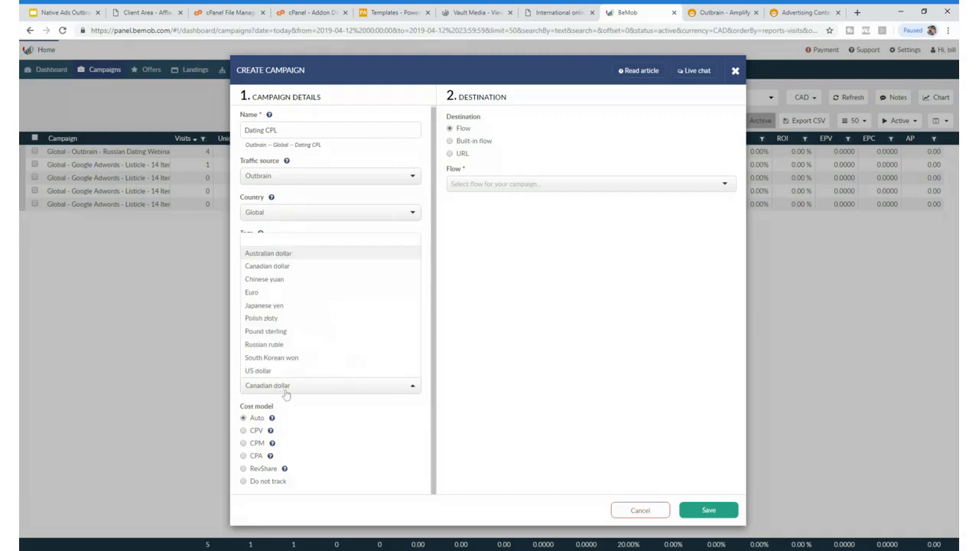
pyautogui.click(293, 371)
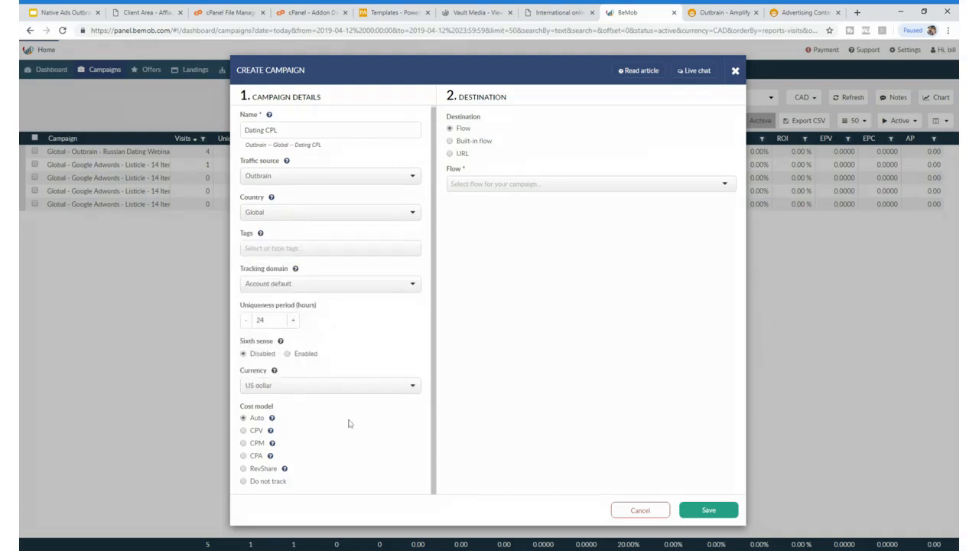
pyautogui.click(243, 455)
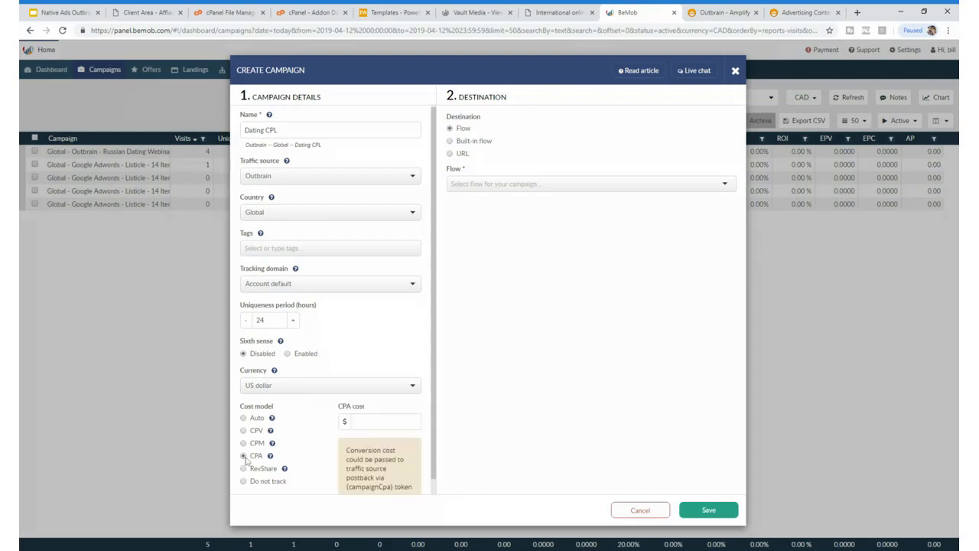
pyautogui.click(244, 418)
pyautogui.click(298, 389)
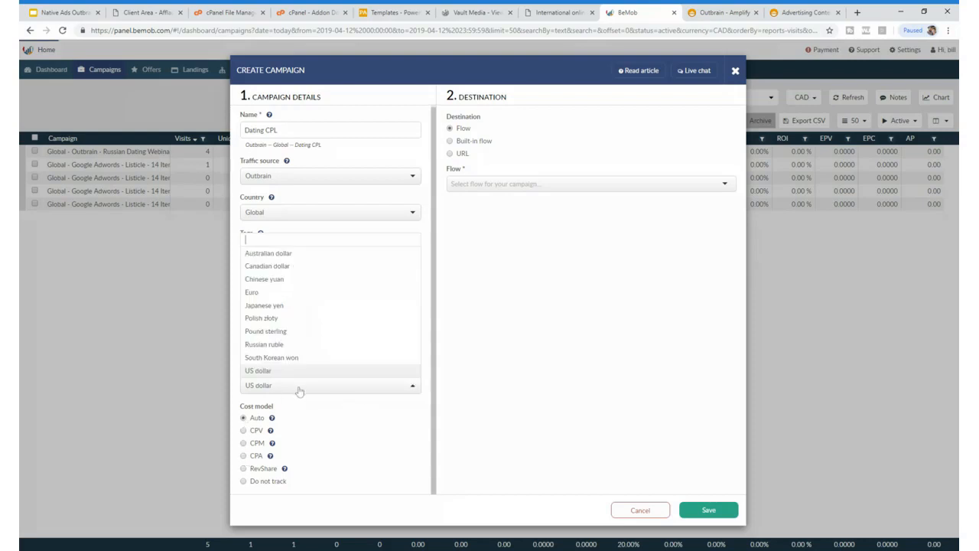
pyautogui.click(264, 372)
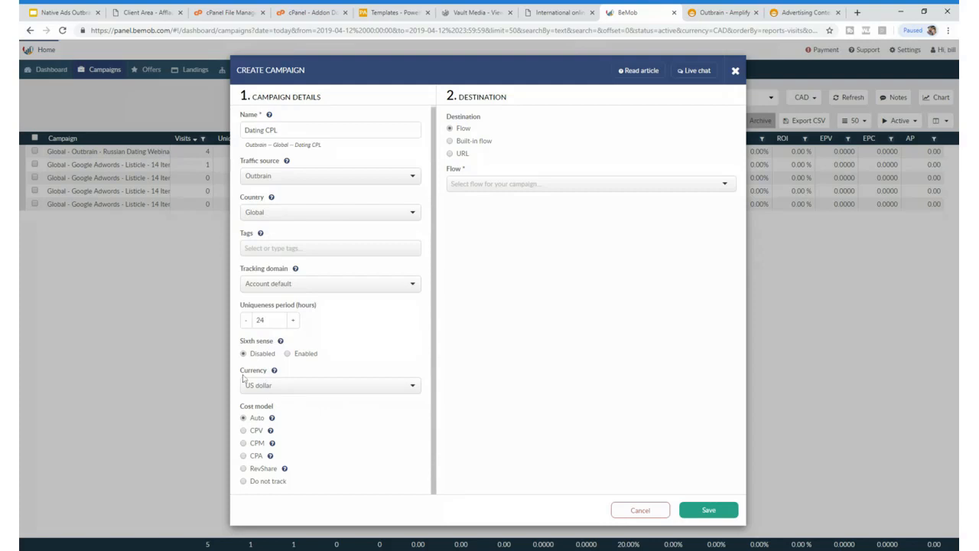
pyautogui.moveTo(274, 373)
# Step: Use a built-in flow with Global - LP1 as Path 1's landing page
pyautogui.click(473, 141)
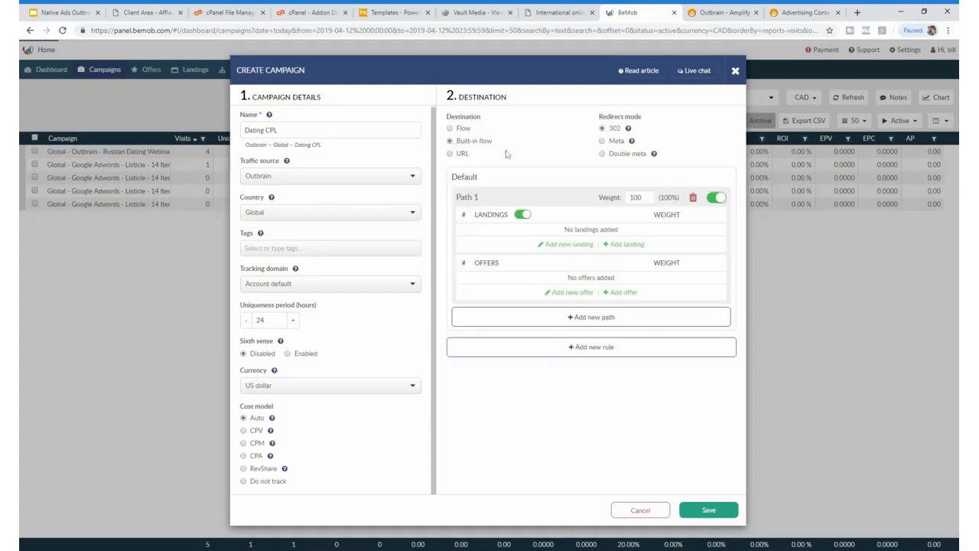
pyautogui.click(627, 244)
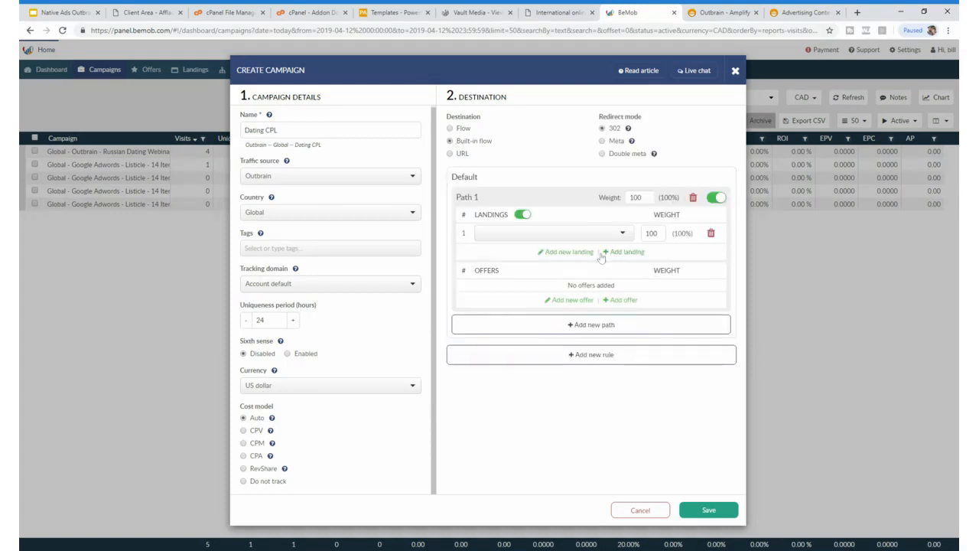
pyautogui.click(579, 238)
pyautogui.scroll(-2, 570, 313)
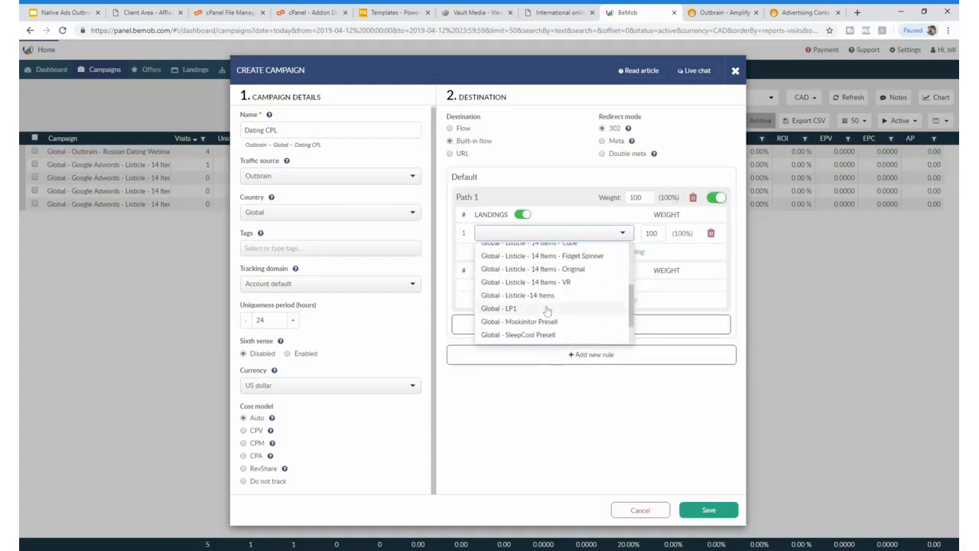
pyautogui.scroll(-2, 567, 313)
pyautogui.click(583, 269)
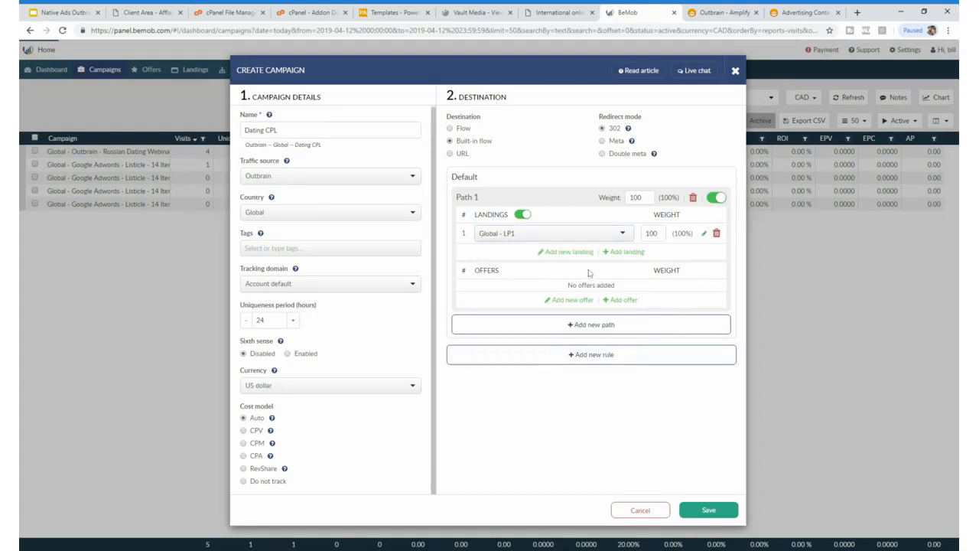
# Step: Add Global - Russian Dating CPL as Path 1's offer
pyautogui.click(621, 299)
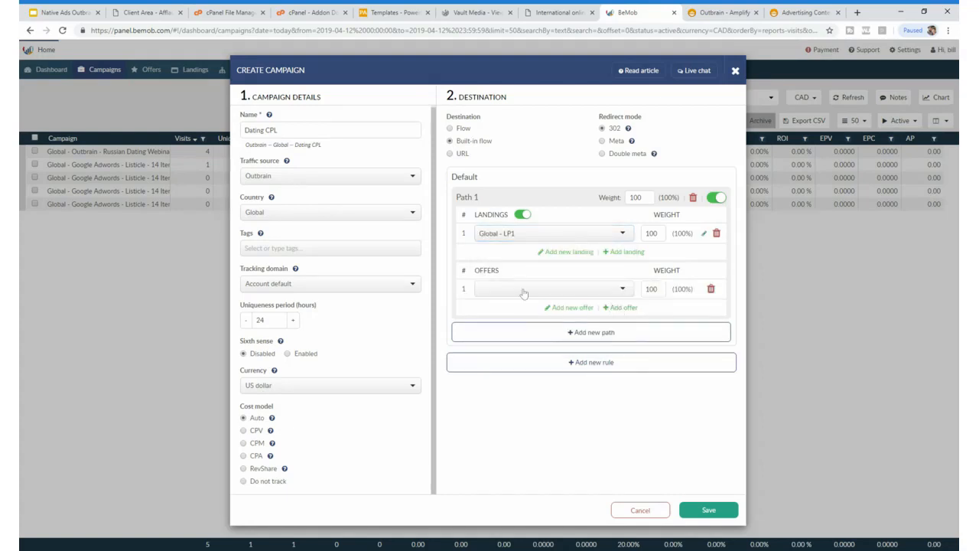
pyautogui.click(525, 291)
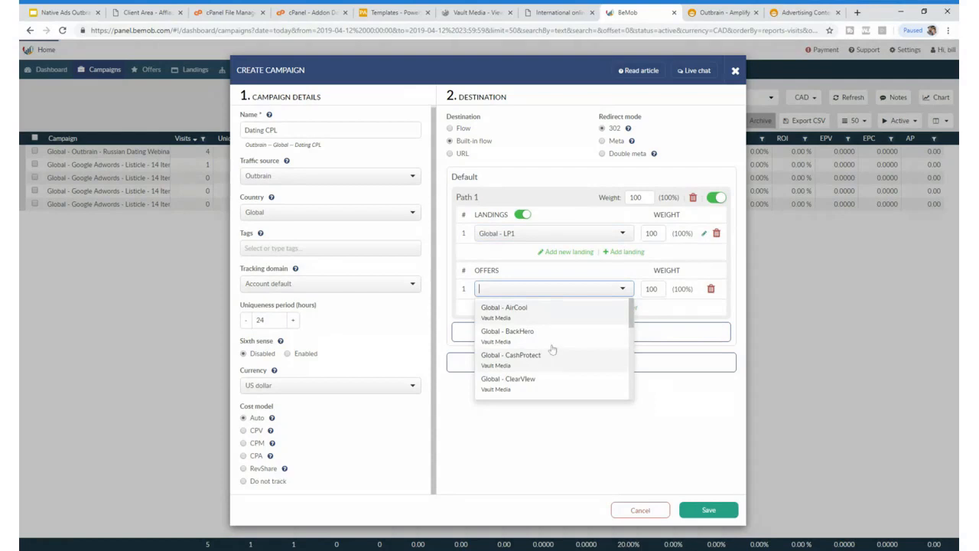
pyautogui.scroll(-5, 553, 344)
pyautogui.scroll(-2, 556, 342)
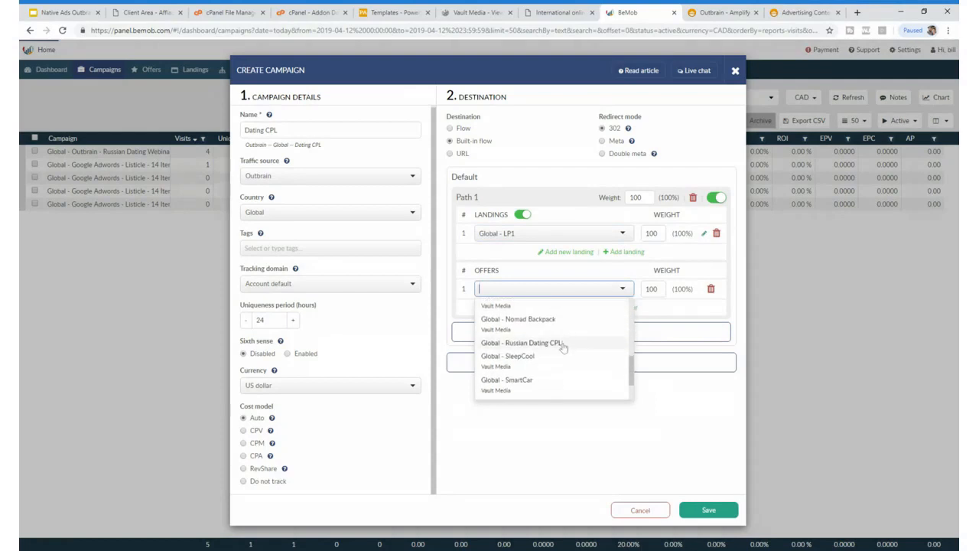
pyautogui.click(557, 344)
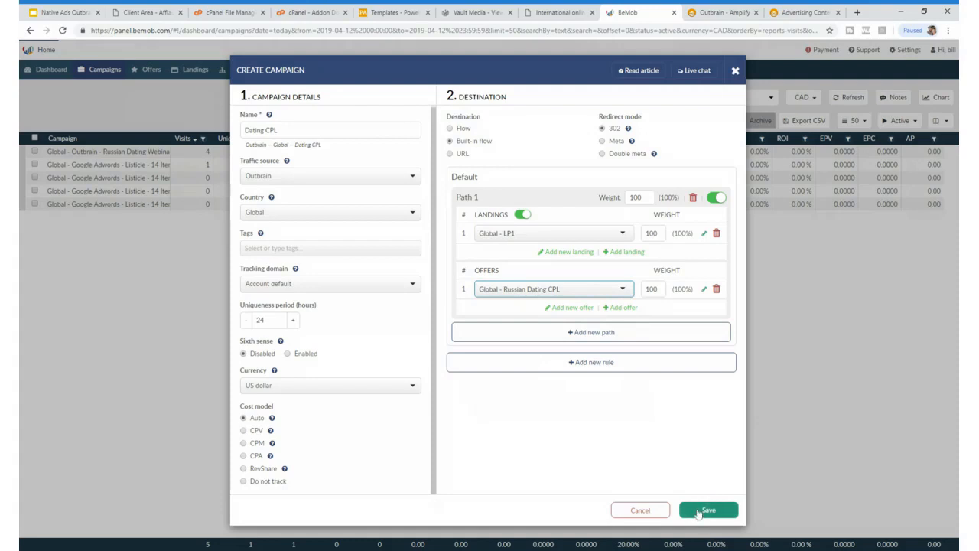
# Step: Discard the unsaved Dating CPL campaign and select the Outbrain Russian Dating campaign
pyautogui.click(640, 511)
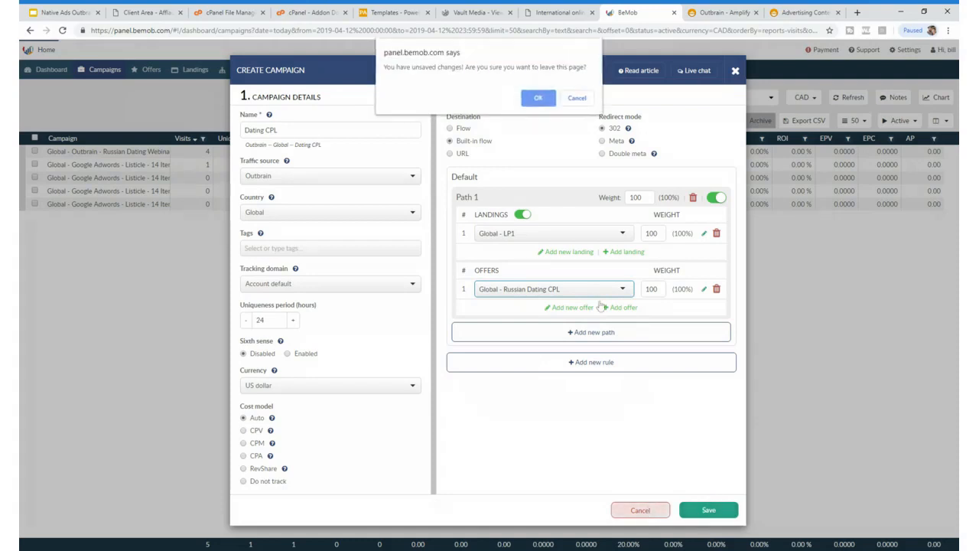
pyautogui.click(569, 97)
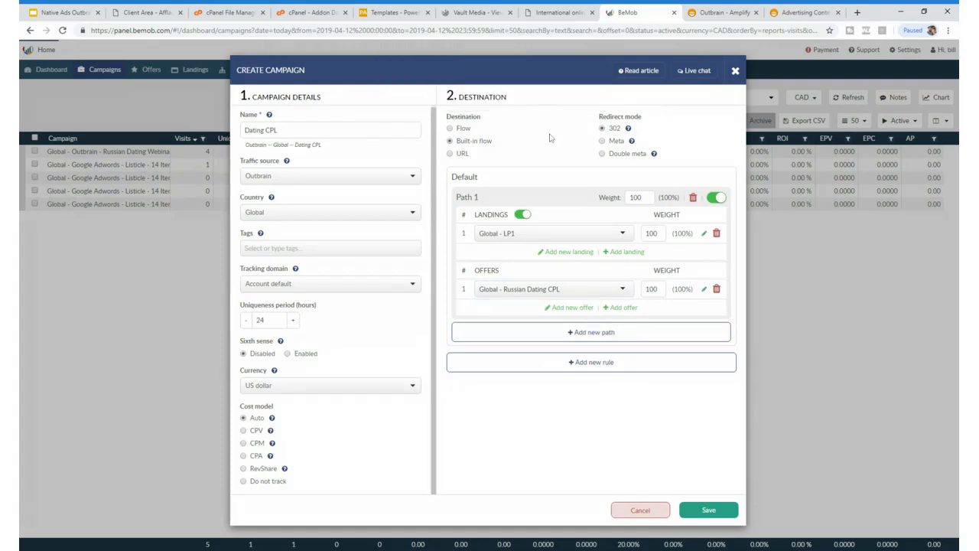
pyautogui.click(640, 510)
pyautogui.click(534, 101)
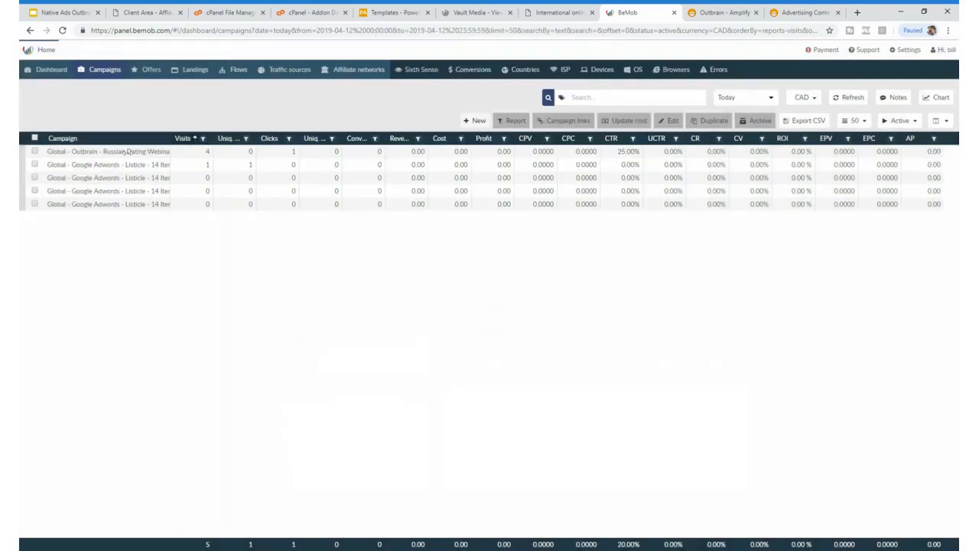
pyautogui.click(34, 152)
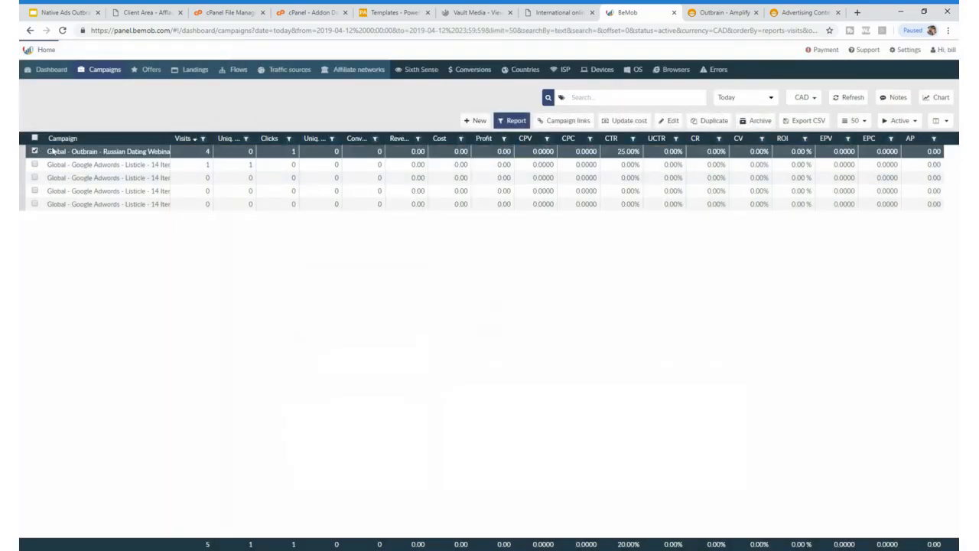
pyautogui.click(565, 120)
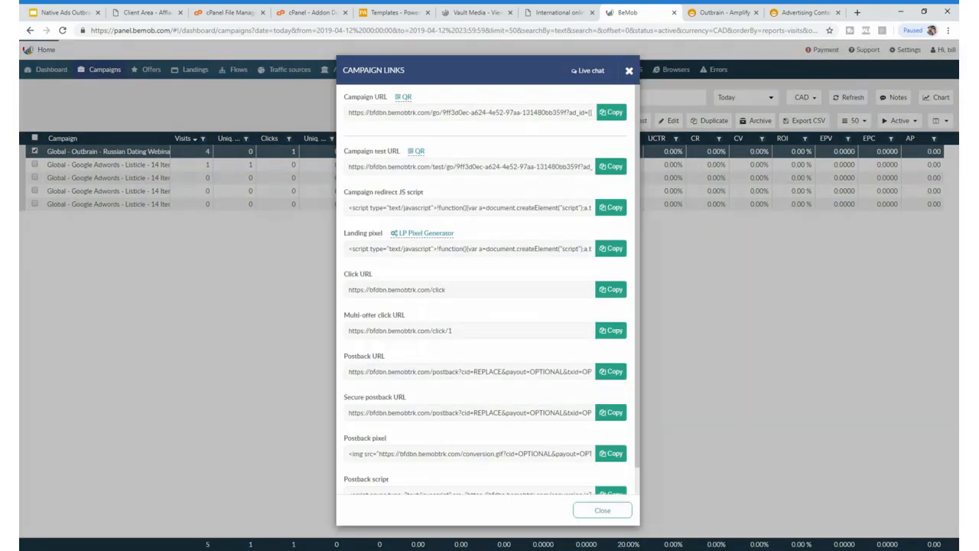
pyautogui.moveTo(349, 112); pyautogui.dragTo(643, 114)
pyautogui.click(524, 135)
pyautogui.scroll(-1, 406, 229)
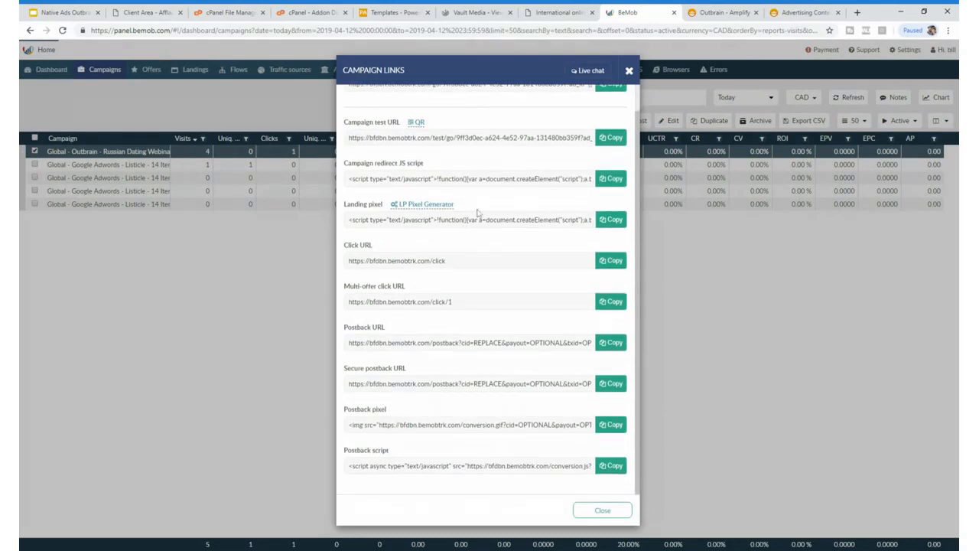
pyautogui.moveTo(579, 218); pyautogui.dragTo(321, 219)
pyautogui.click(458, 236)
pyautogui.moveTo(447, 261); pyautogui.dragTo(348, 261)
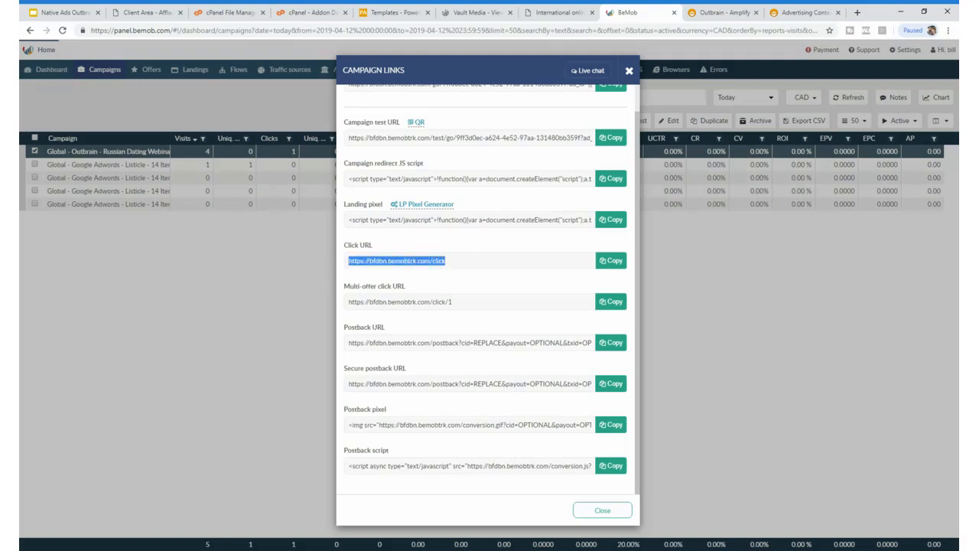
pyautogui.click(451, 261)
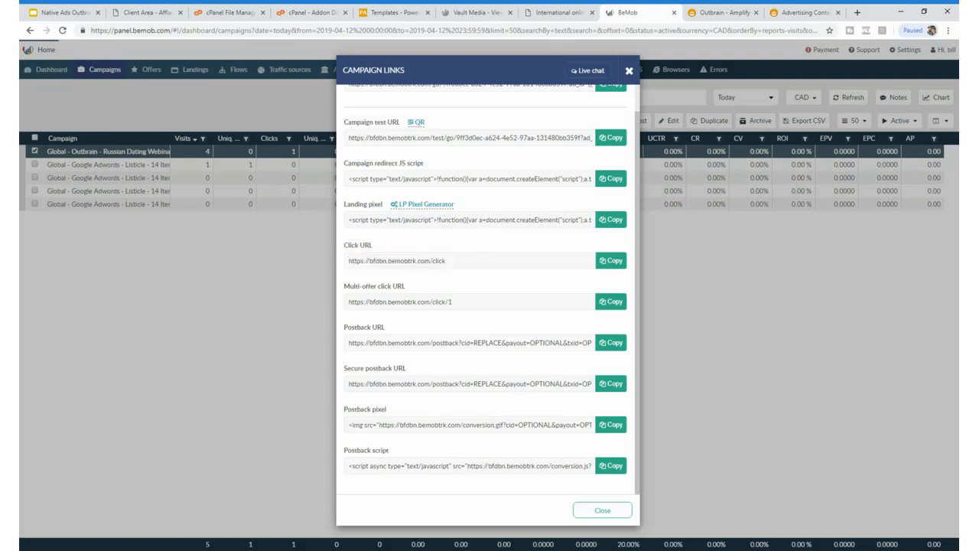
pyautogui.moveTo(446, 261); pyautogui.dragTo(347, 261)
pyautogui.click(451, 261)
pyautogui.moveTo(447, 261); pyautogui.dragTo(364, 260)
pyautogui.click(482, 278)
pyautogui.click(603, 513)
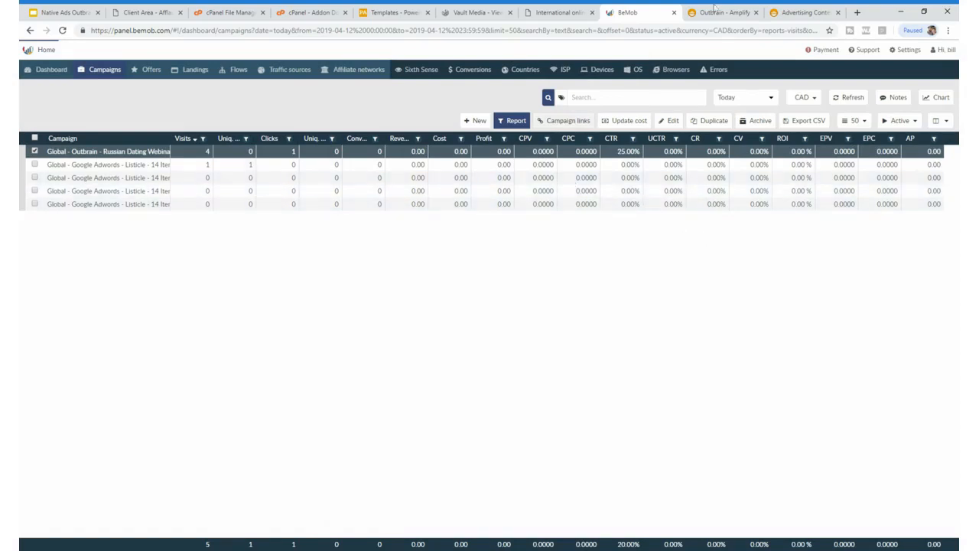
# Step: Start a new campaign in Outbrain Amplify and scroll through its settings page
pyautogui.click(714, 10)
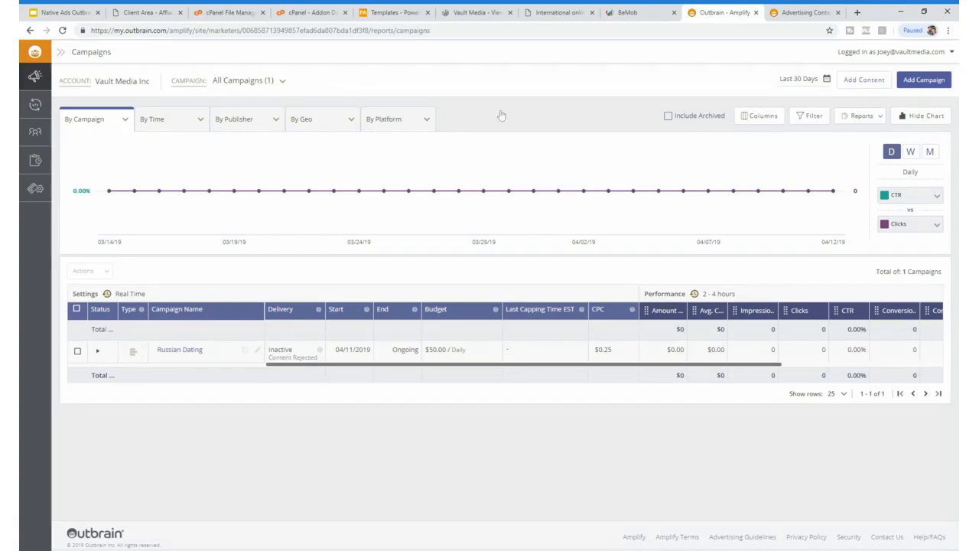
pyautogui.click(943, 82)
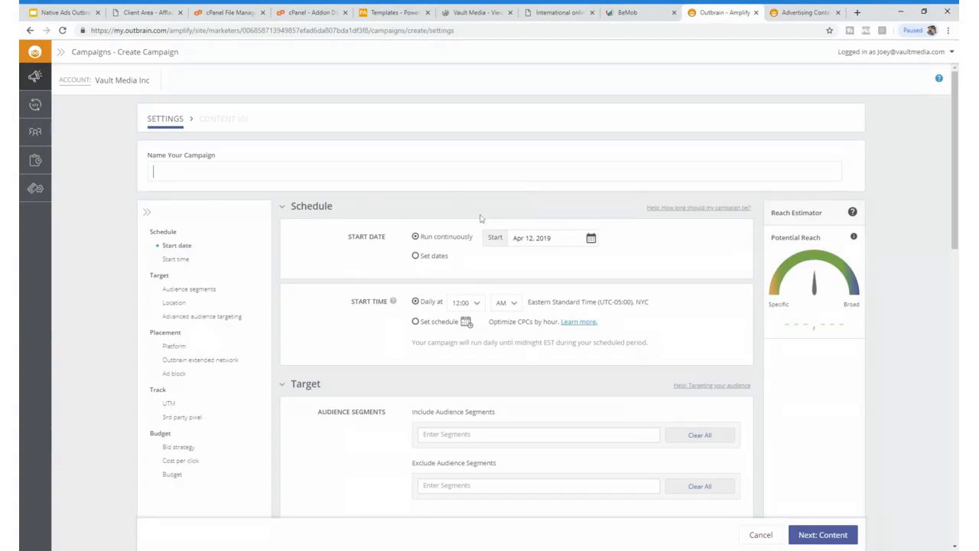
pyautogui.scroll(-1, 544, 250)
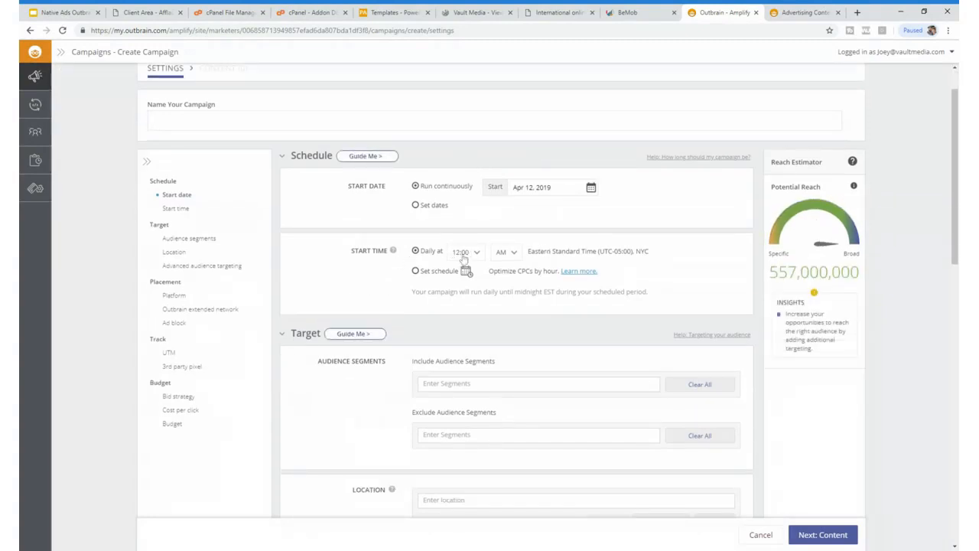
pyautogui.scroll(-2, 489, 291)
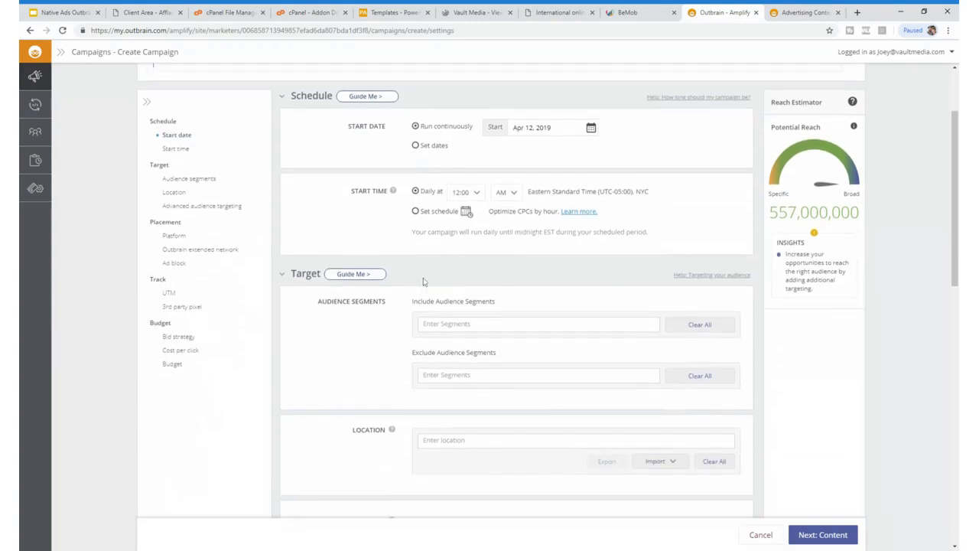
pyautogui.scroll(-3, 423, 281)
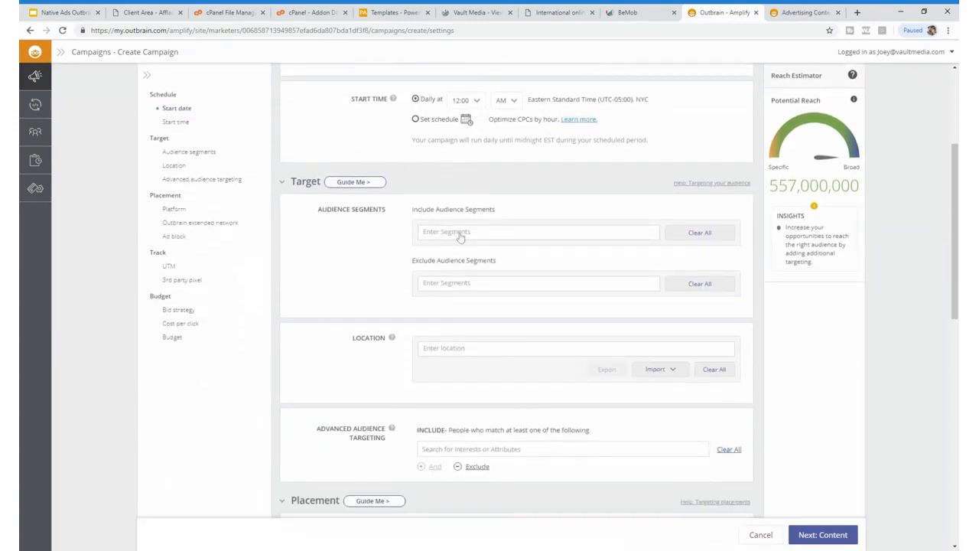
# Step: Look at the available audience segment suggestions, then close them
pyautogui.click(494, 236)
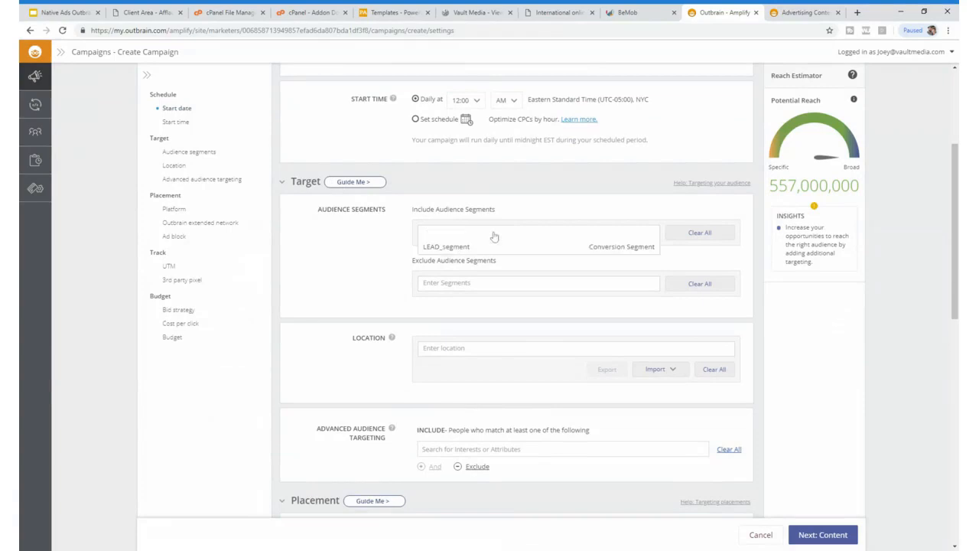
pyautogui.click(508, 208)
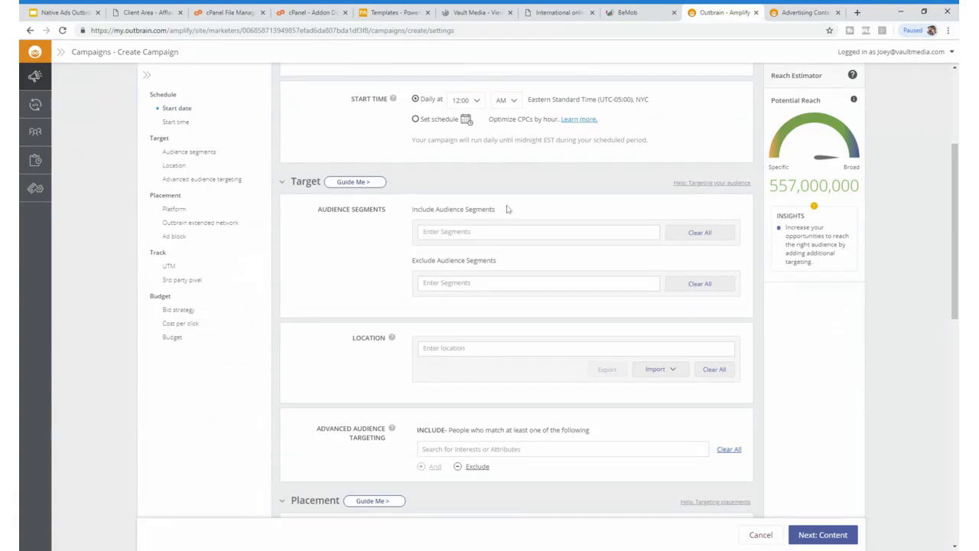
pyautogui.scroll(-2, 497, 221)
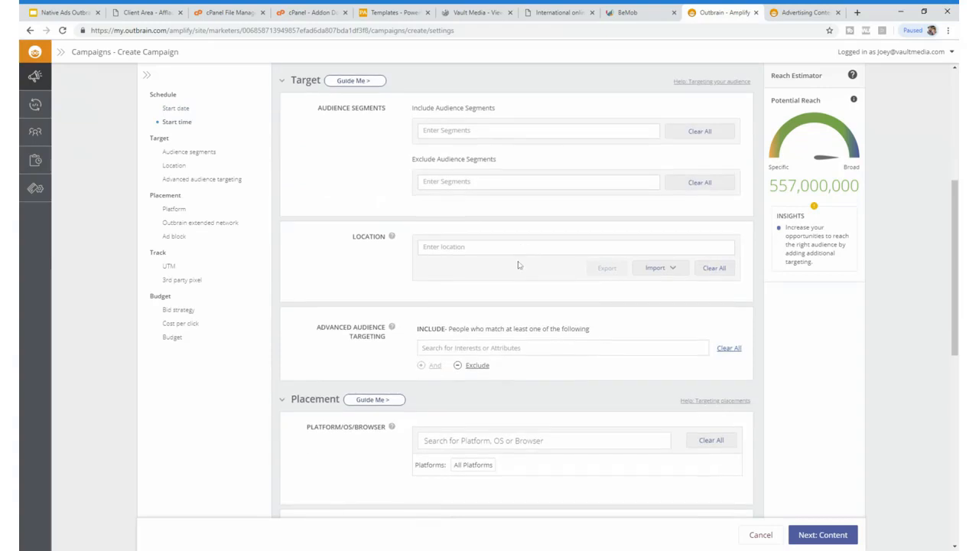
pyautogui.scroll(2, 461, 167)
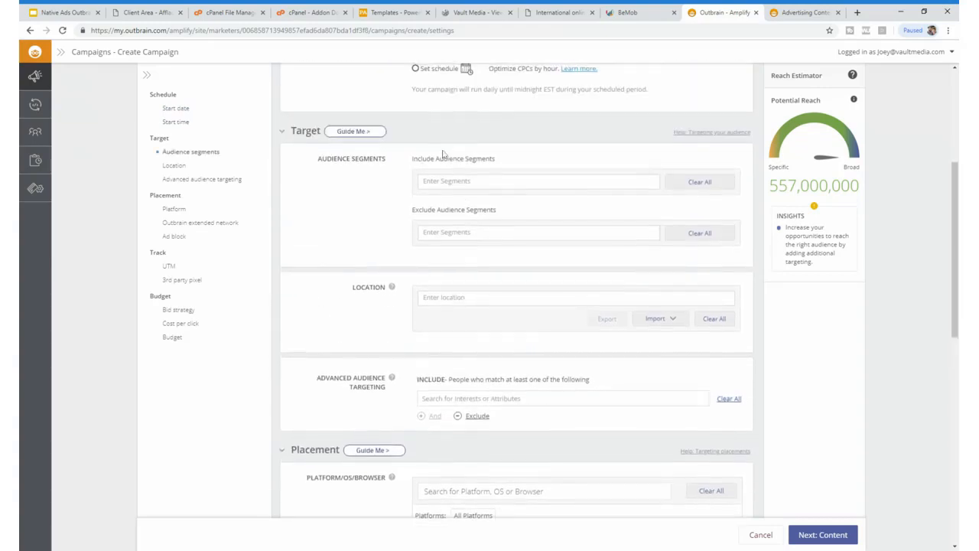
pyautogui.scroll(-1, 459, 213)
# Step: Target the campaign location at the whole of Canada
pyautogui.click(483, 253)
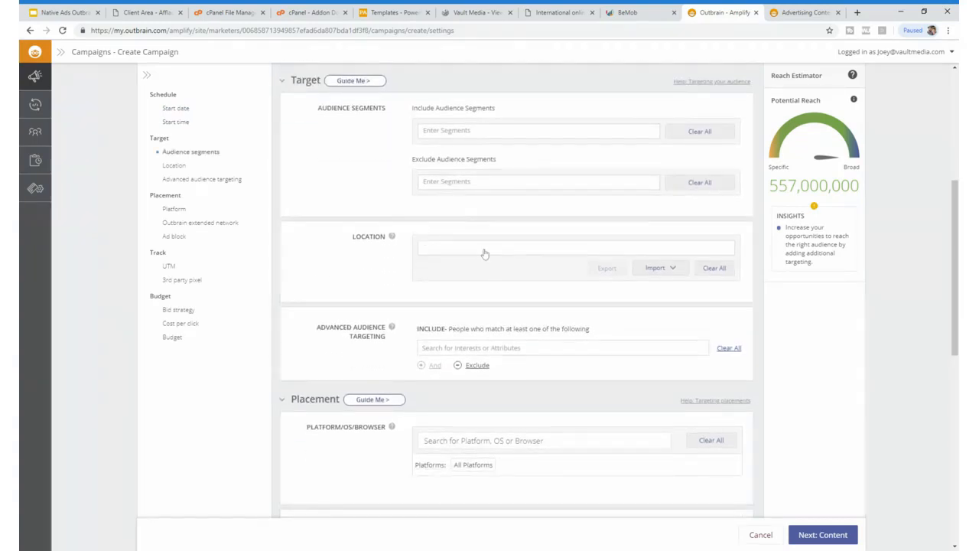
pyautogui.write('Canada')
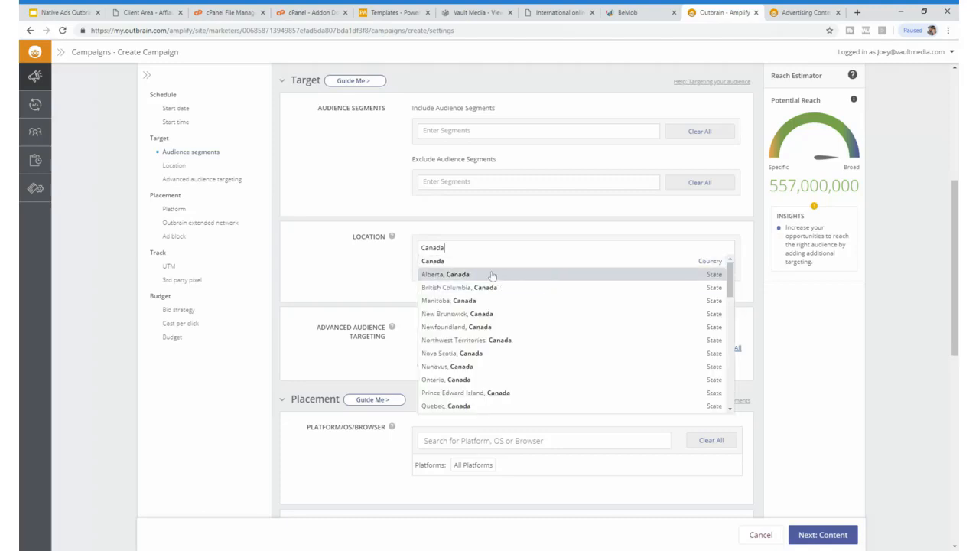
pyautogui.click(486, 264)
pyautogui.scroll(-3, 334, 290)
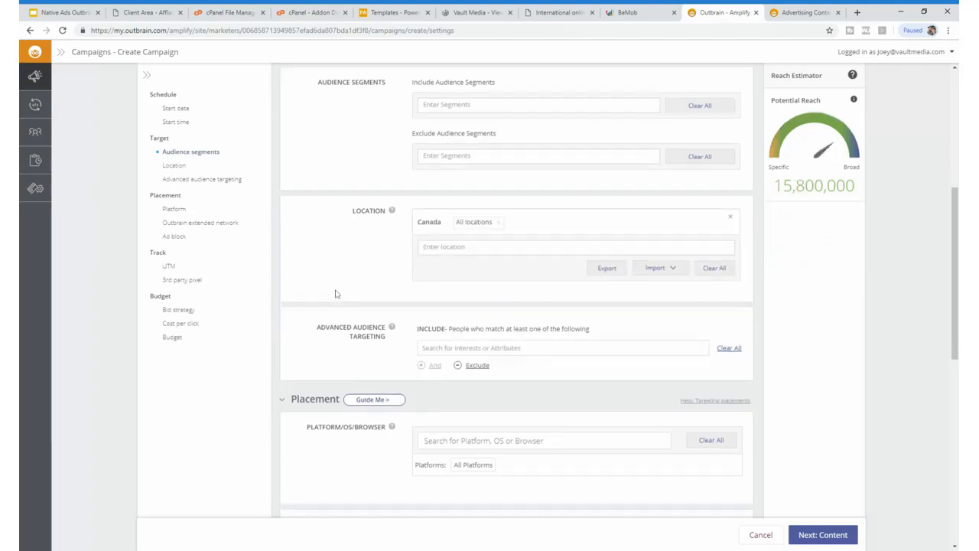
# Step: Search the interests for 'Dating', then clear the search
pyautogui.click(516, 224)
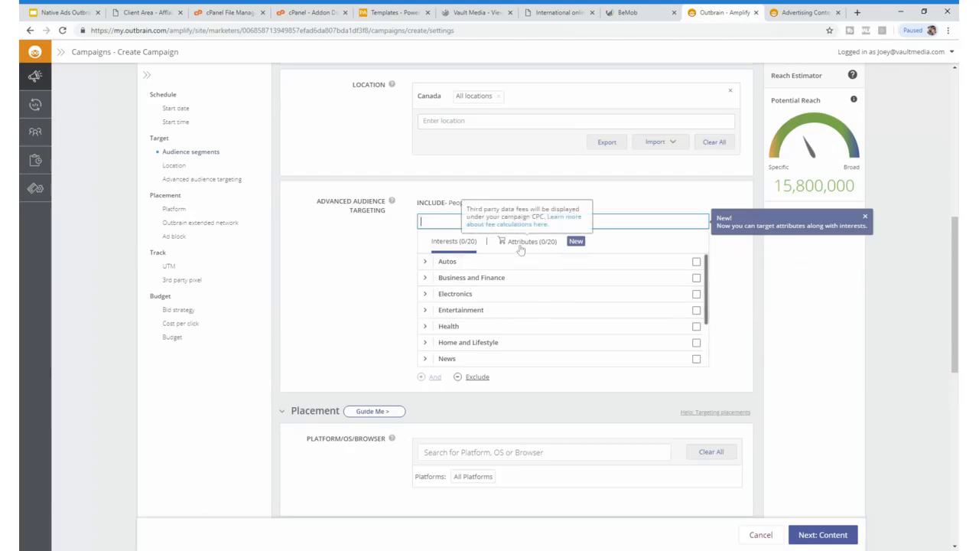
pyautogui.write('Dating')
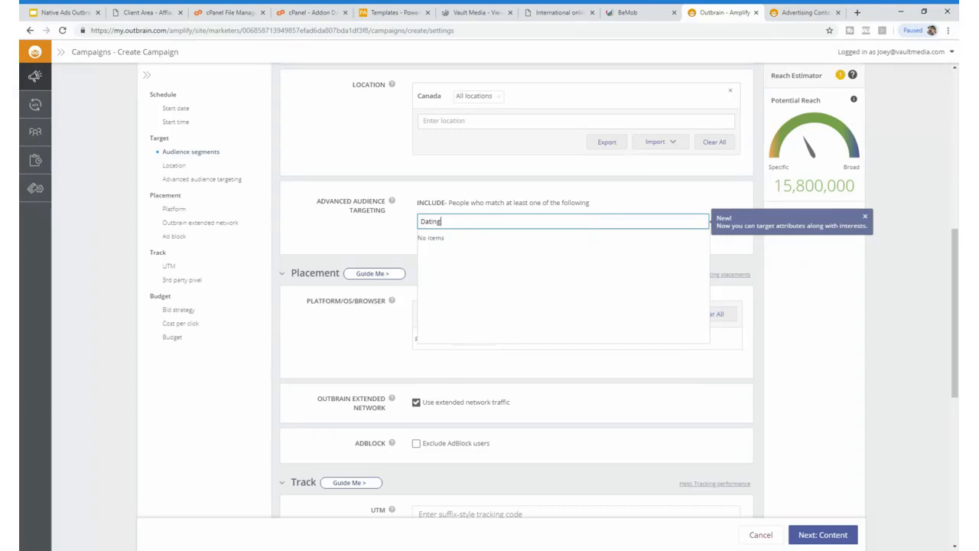
pyautogui.press('BackSpace')
pyautogui.press('BackSpace')
pyautogui.press('BackSpace')
pyautogui.press('BackSpace')
pyautogui.press('BackSpace')
pyautogui.press('BackSpace')
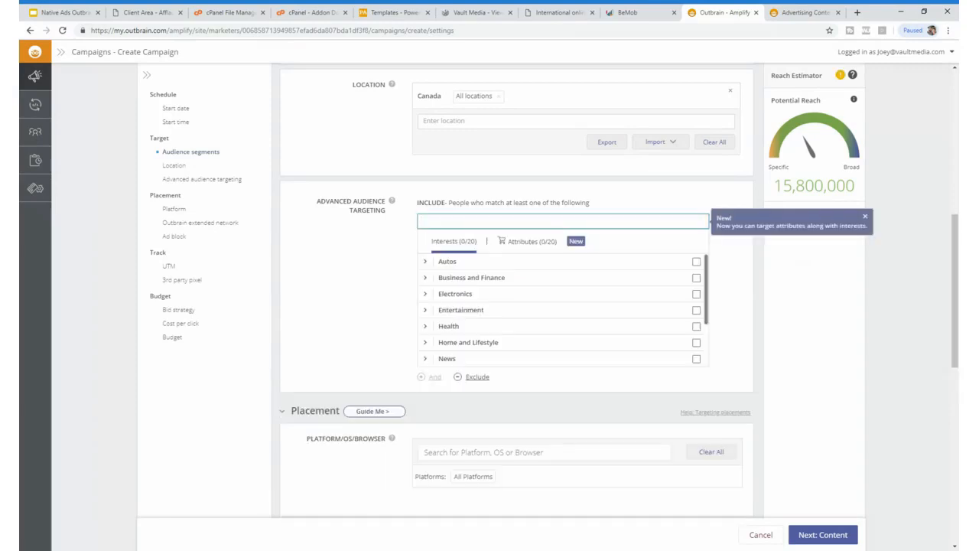
pyautogui.scroll(-2, 586, 334)
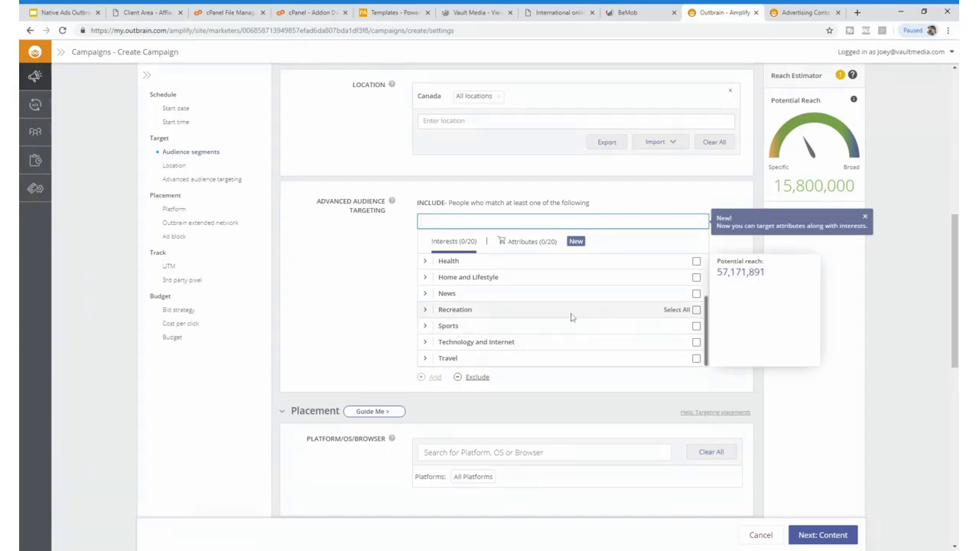
pyautogui.scroll(2, 504, 329)
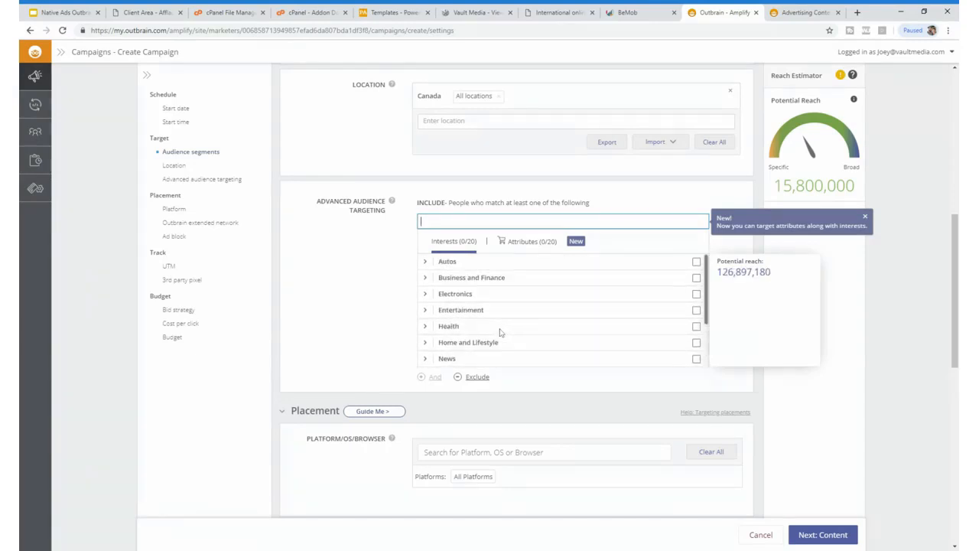
# Step: Expand and collapse Entertainment, then expand the Home and Lifestyle interest category
pyautogui.click(425, 310)
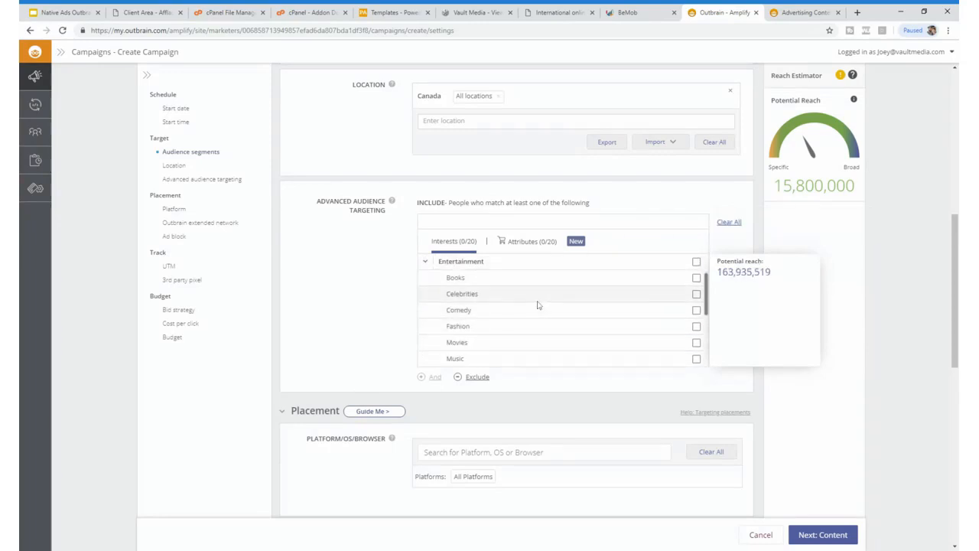
pyautogui.scroll(2, 536, 305)
pyautogui.scroll(-3, 528, 315)
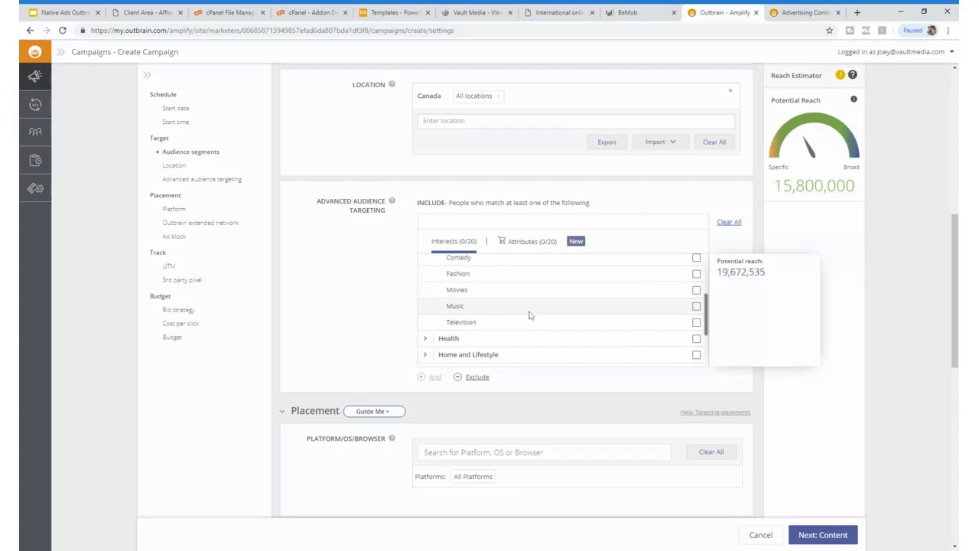
pyautogui.scroll(3, 513, 321)
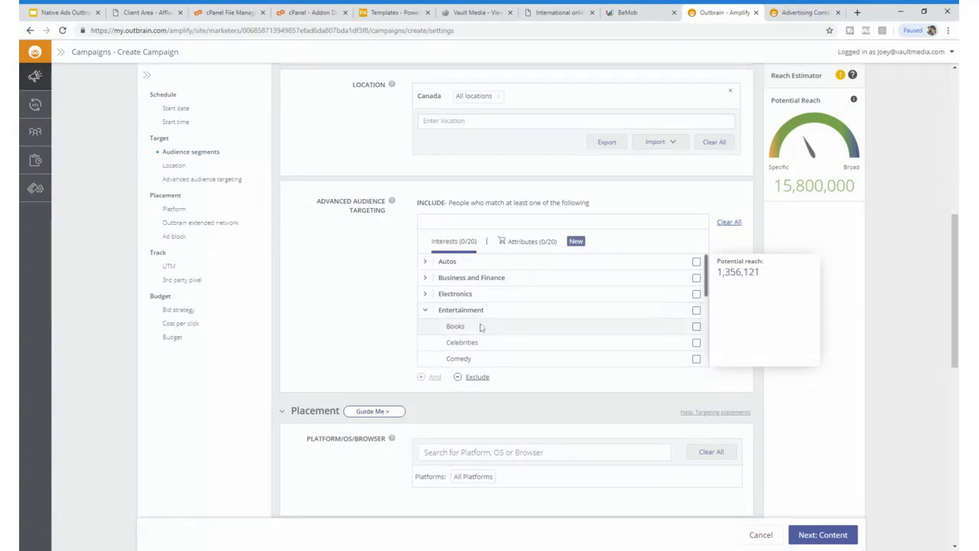
pyautogui.scroll(-1, 481, 344)
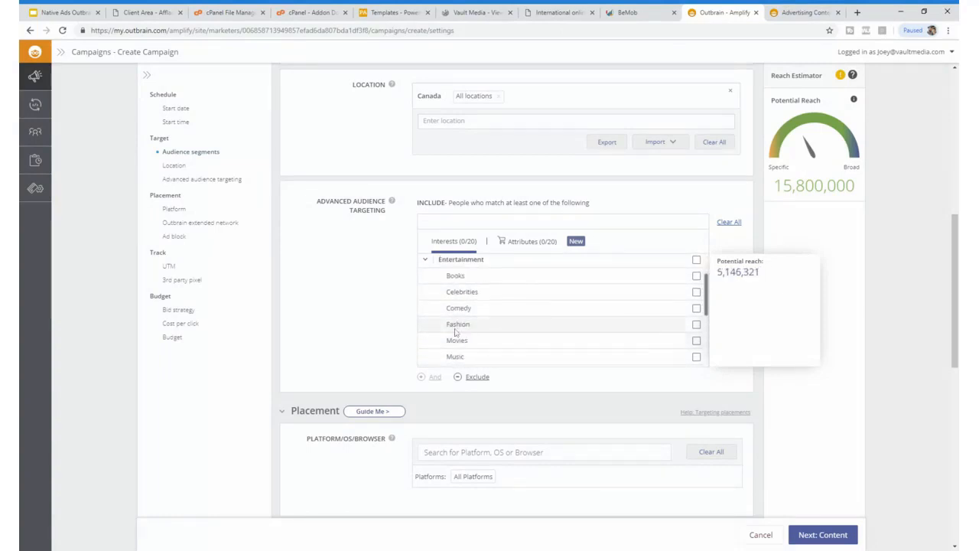
pyautogui.click(425, 261)
pyautogui.scroll(1, 444, 268)
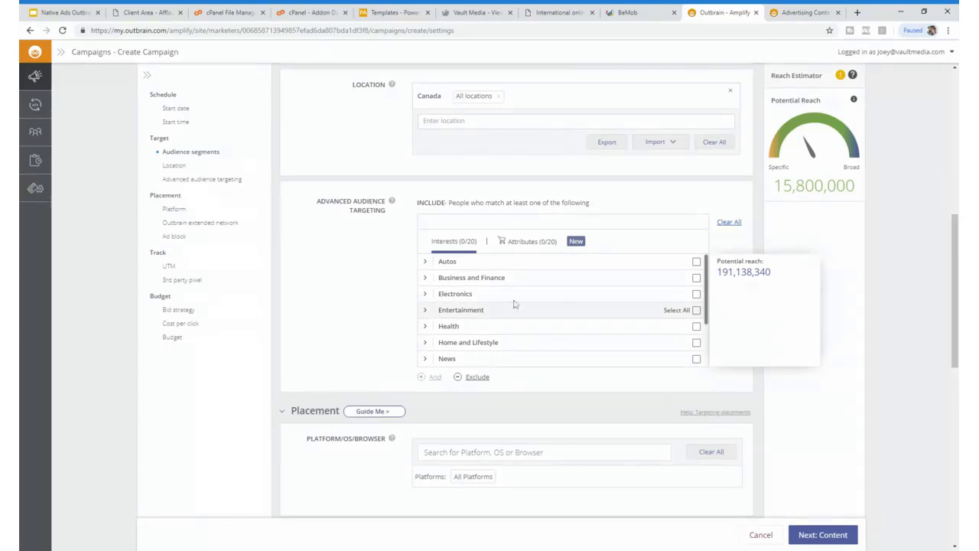
pyautogui.click(426, 343)
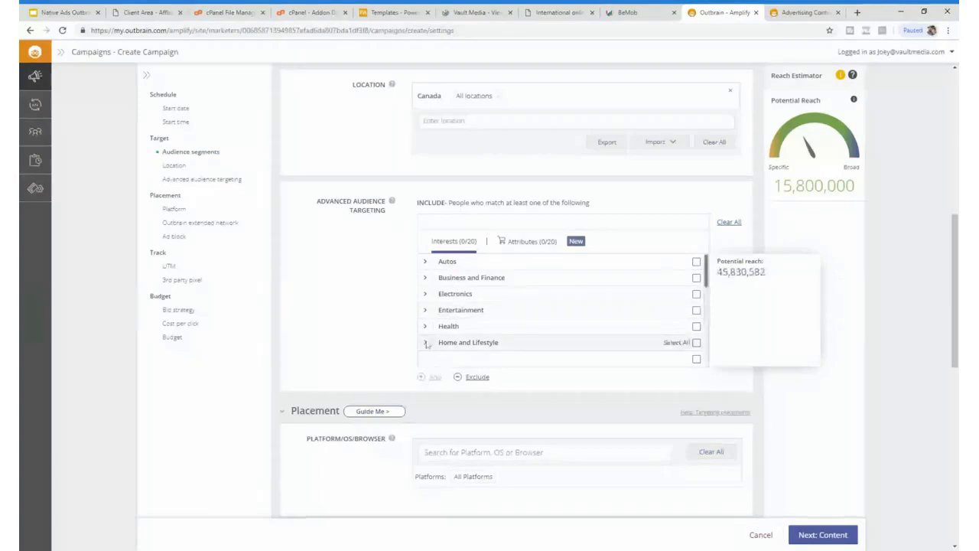
pyautogui.scroll(-5, 551, 311)
# Step: Target the Relationships interest and browse the Recreation category's sub-interests
pyautogui.click(552, 310)
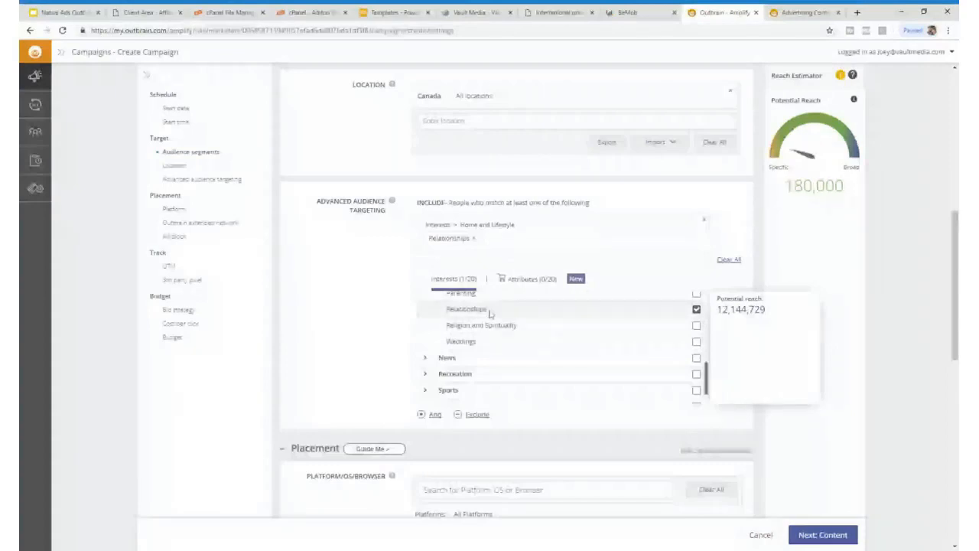
pyautogui.scroll(1, 524, 331)
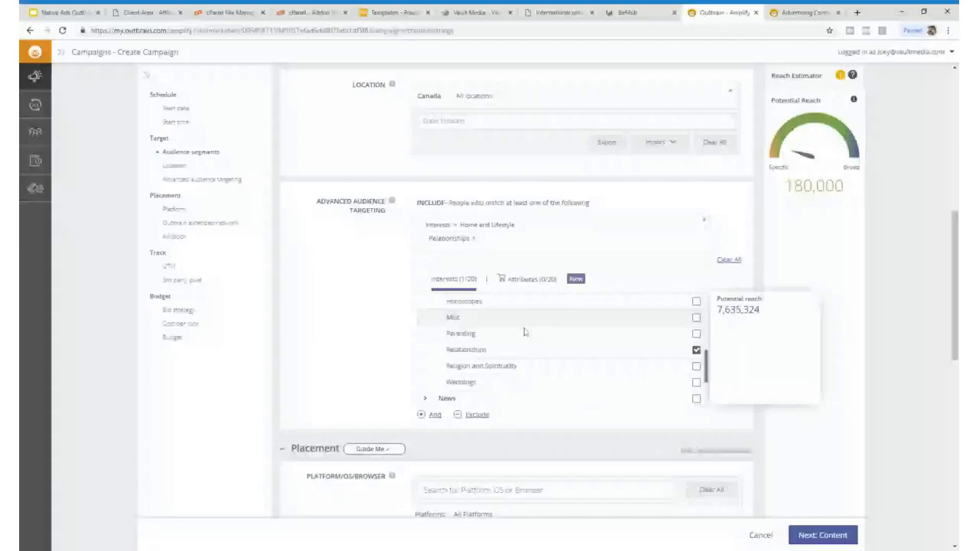
pyautogui.scroll(-2, 519, 344)
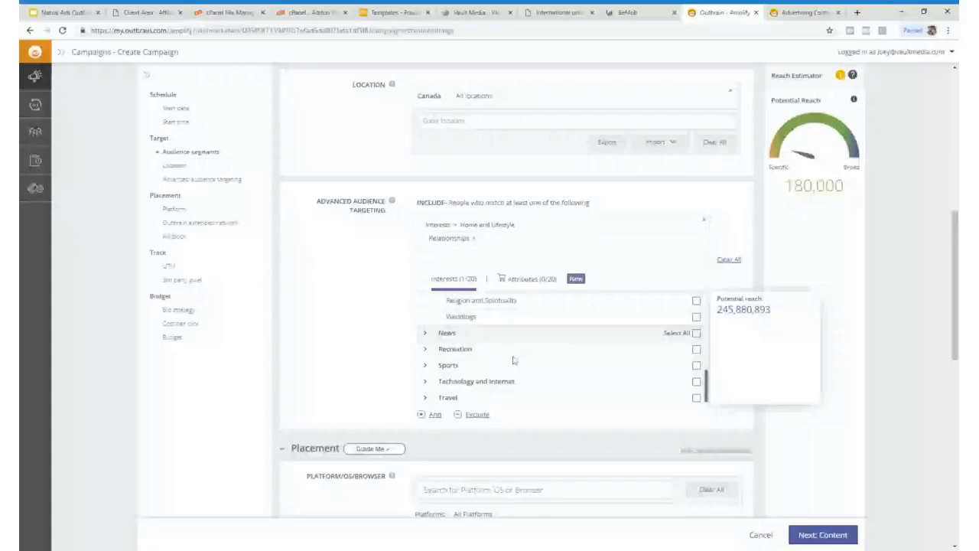
pyautogui.click(514, 352)
pyautogui.scroll(-1, 518, 348)
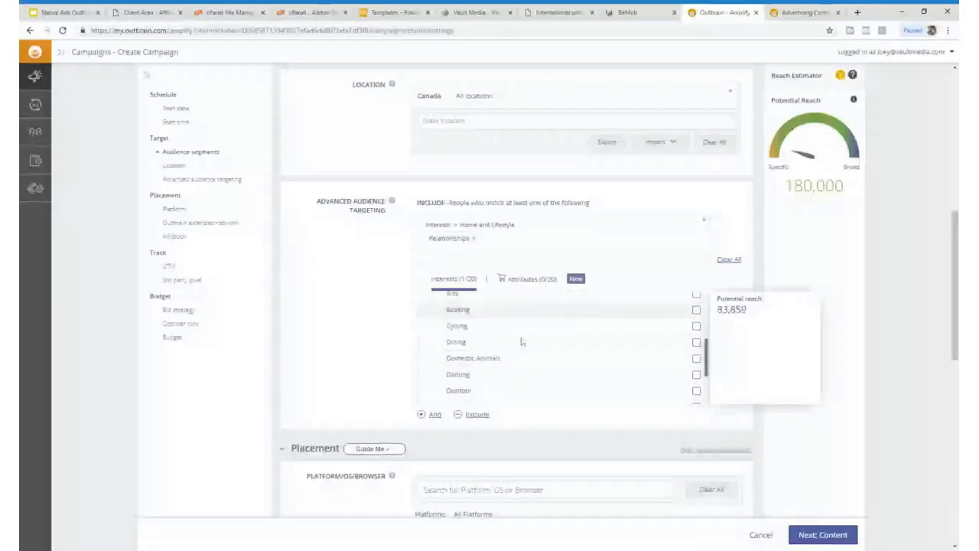
pyautogui.scroll(-3, 520, 340)
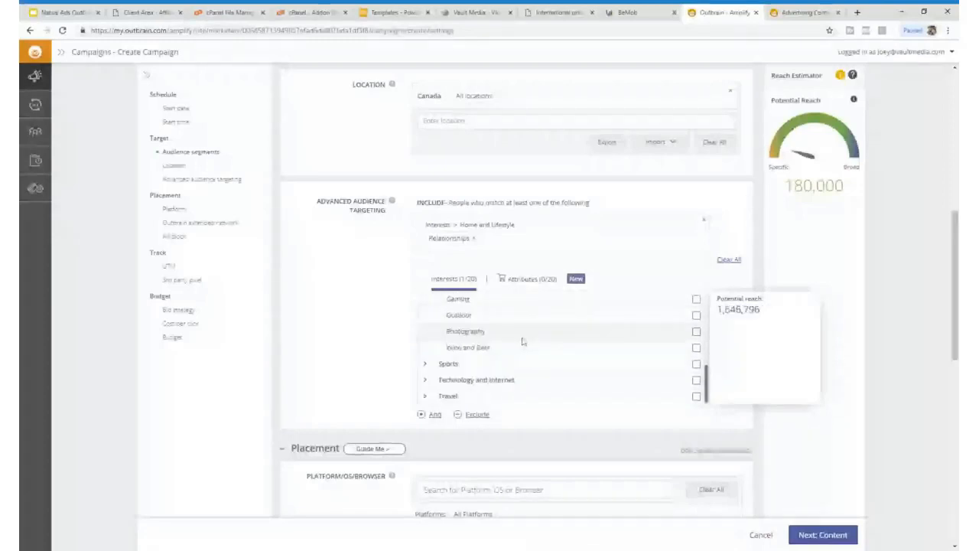
pyautogui.scroll(1, 541, 346)
pyautogui.scroll(1, 540, 347)
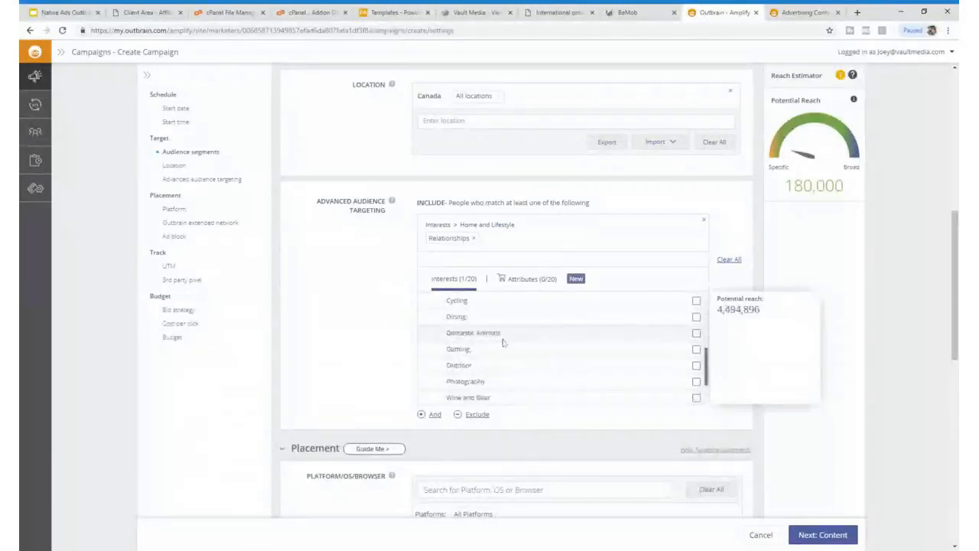
pyautogui.scroll(2, 524, 333)
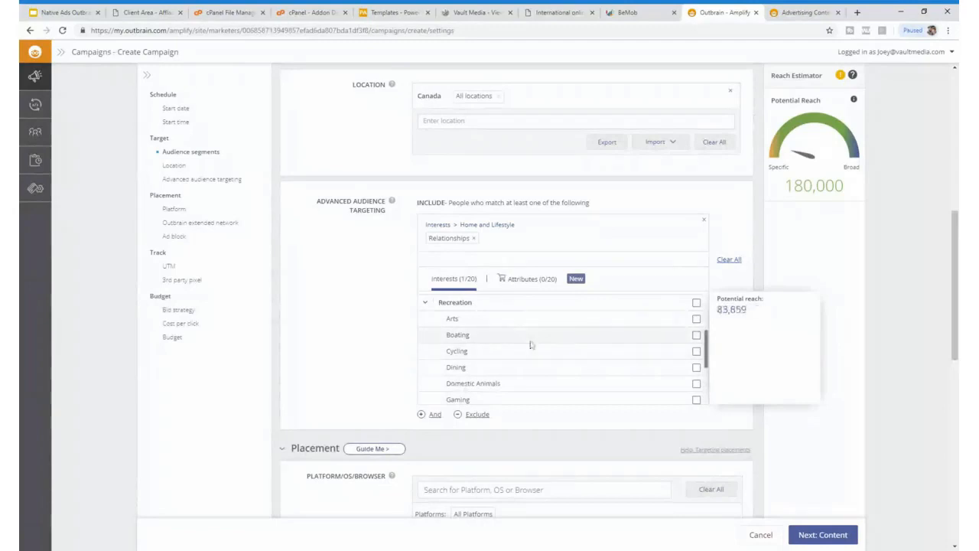
pyautogui.click(426, 303)
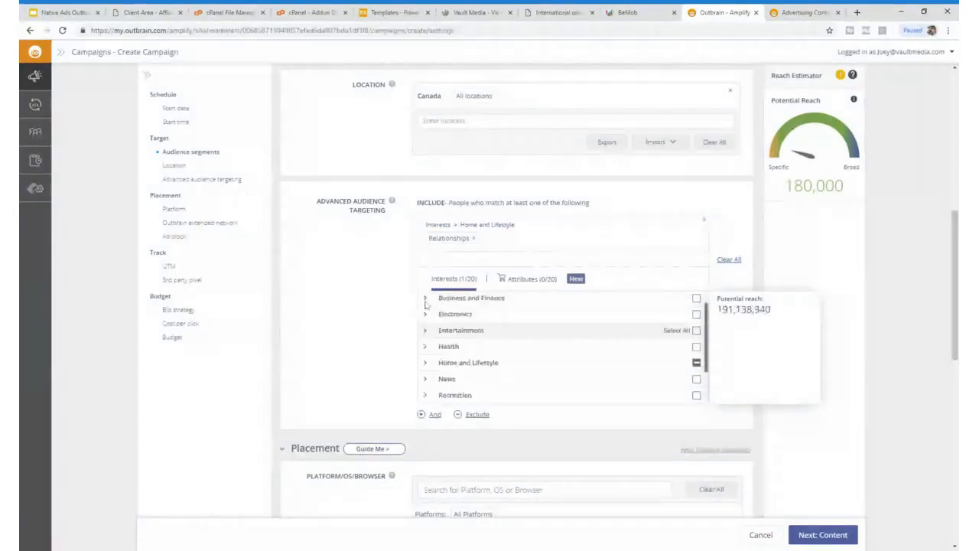
pyautogui.scroll(1, 516, 322)
pyautogui.scroll(-3, 524, 326)
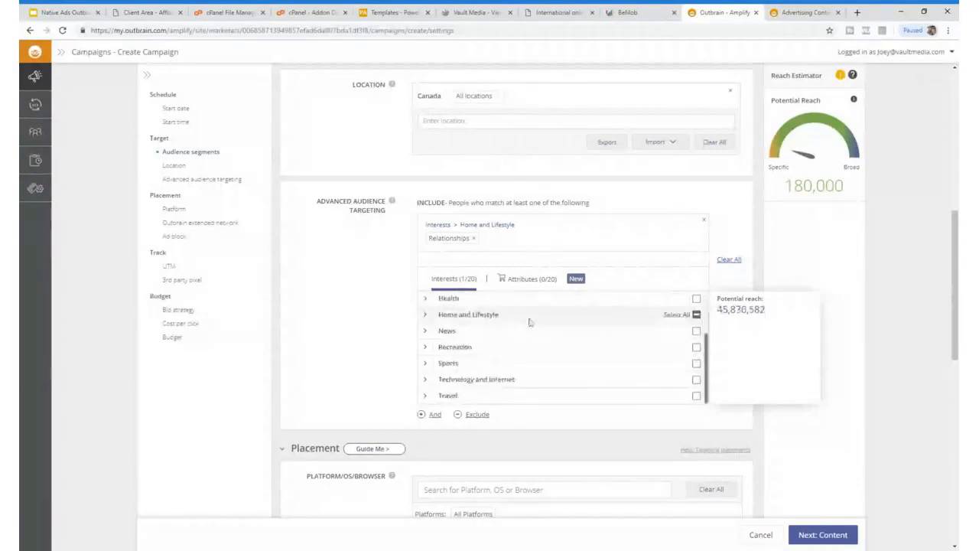
# Step: Select all Sports interests, raising potential reach to 2,900,000
pyautogui.click(425, 365)
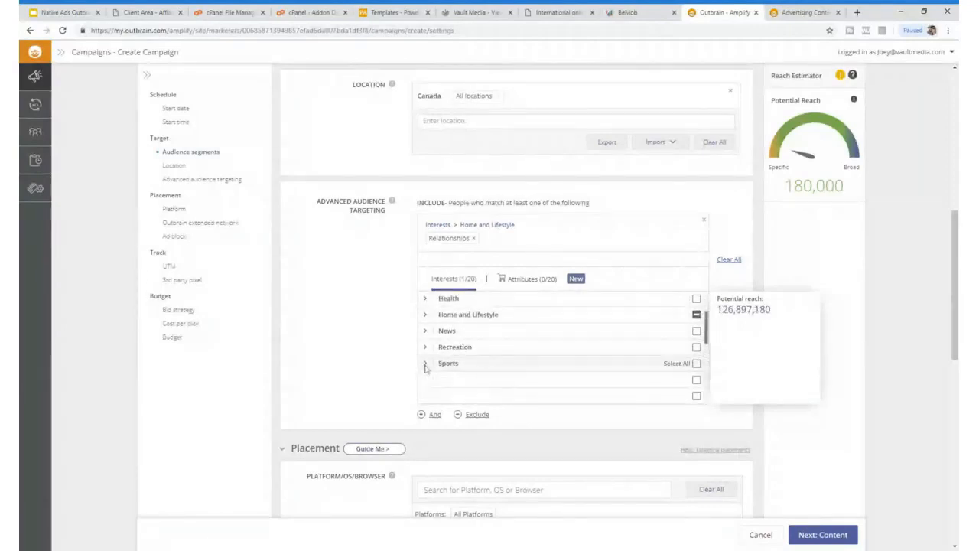
pyautogui.click(696, 299)
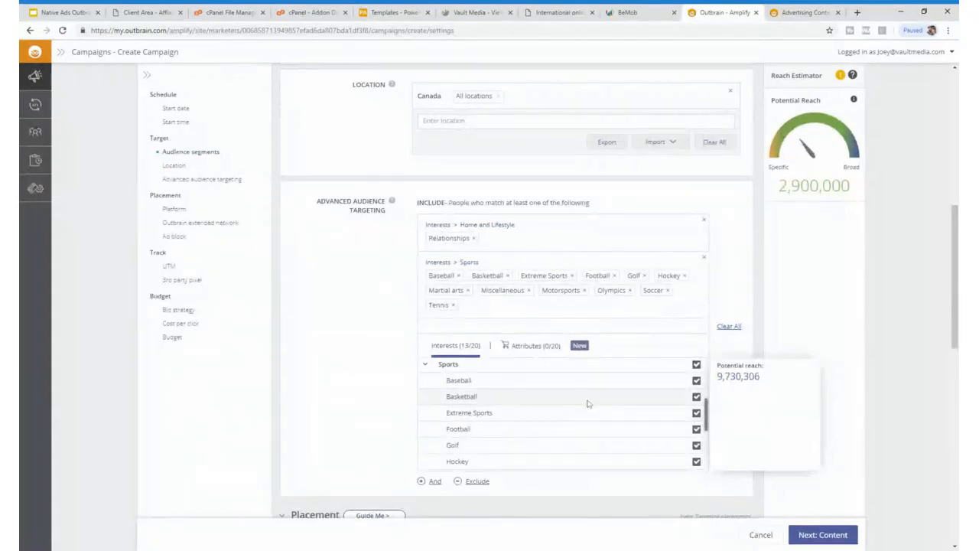
pyautogui.scroll(-3, 589, 405)
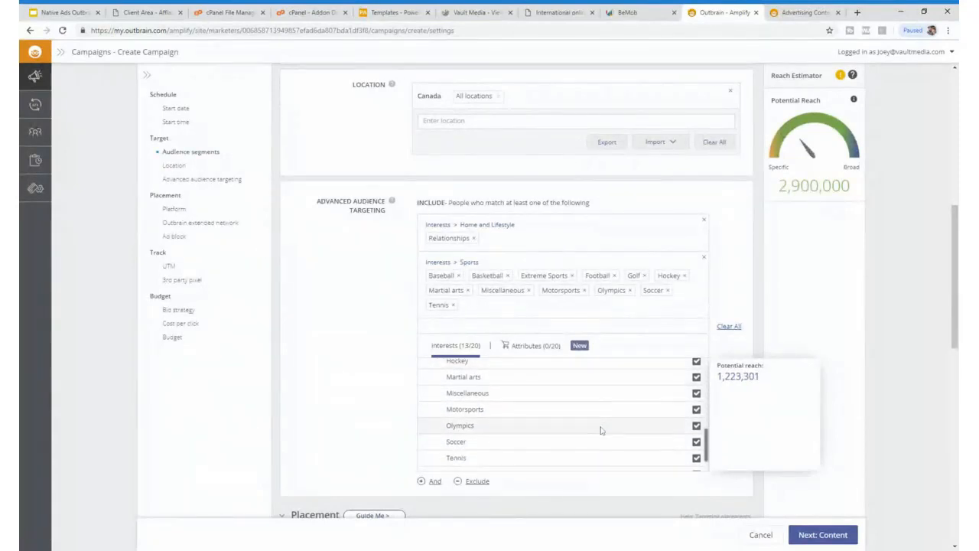
pyautogui.scroll(-1, 601, 425)
pyautogui.scroll(5, 601, 427)
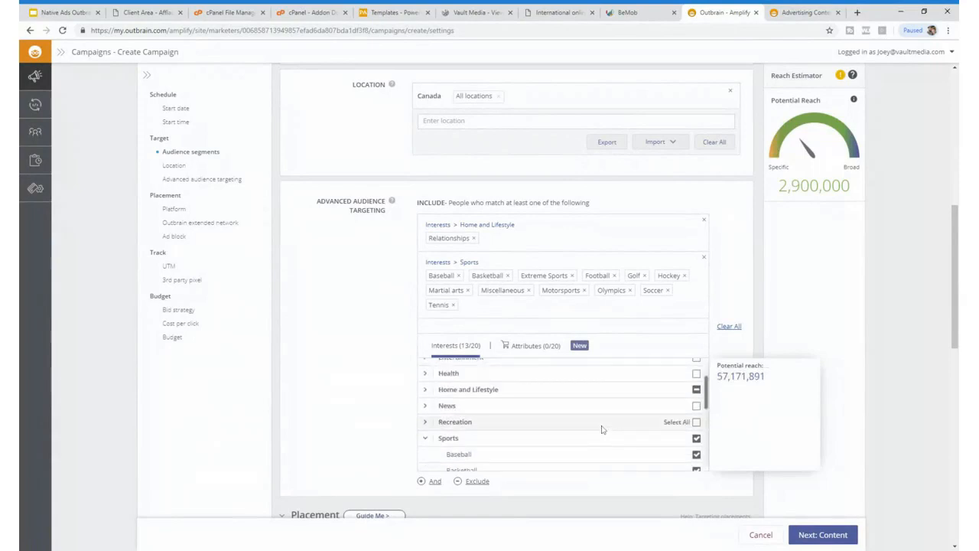
pyautogui.scroll(-4, 602, 428)
pyautogui.scroll(2, 602, 429)
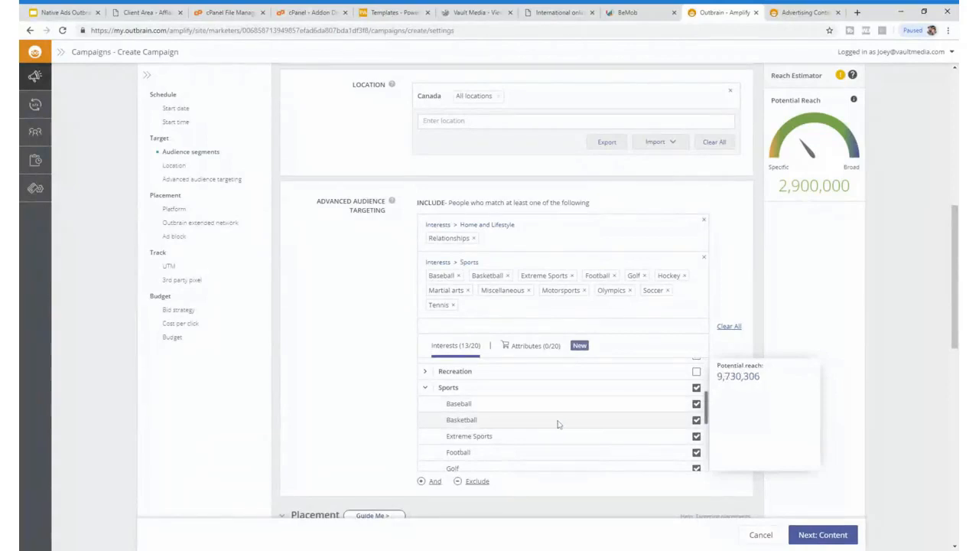
pyautogui.click(426, 389)
pyautogui.scroll(2, 499, 415)
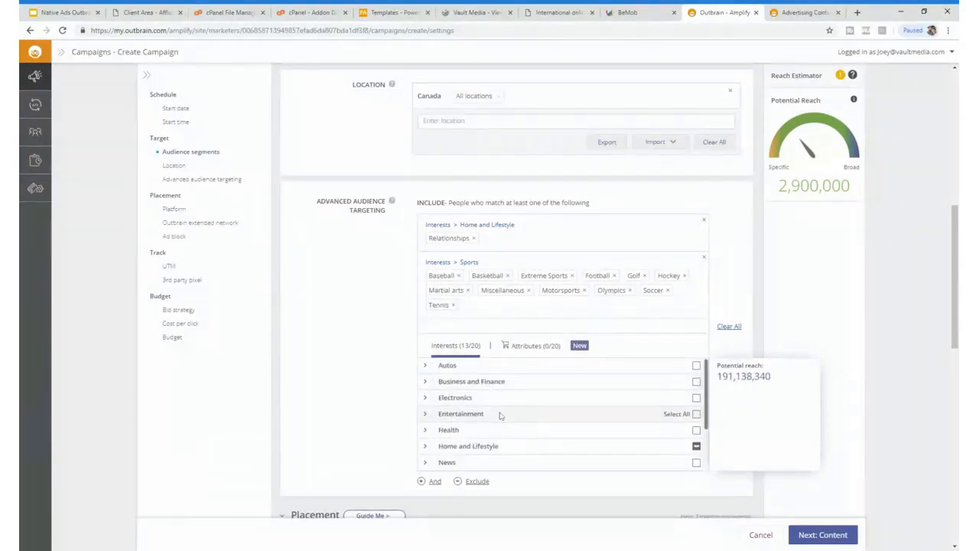
pyautogui.scroll(-5, 500, 416)
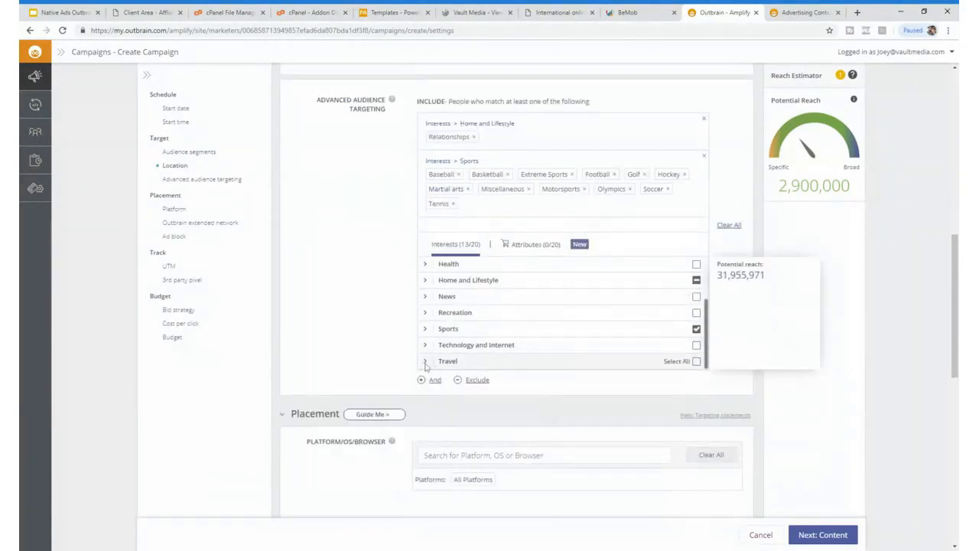
# Step: Expand and collapse the Travel interest category without selecting anything
pyautogui.click(425, 361)
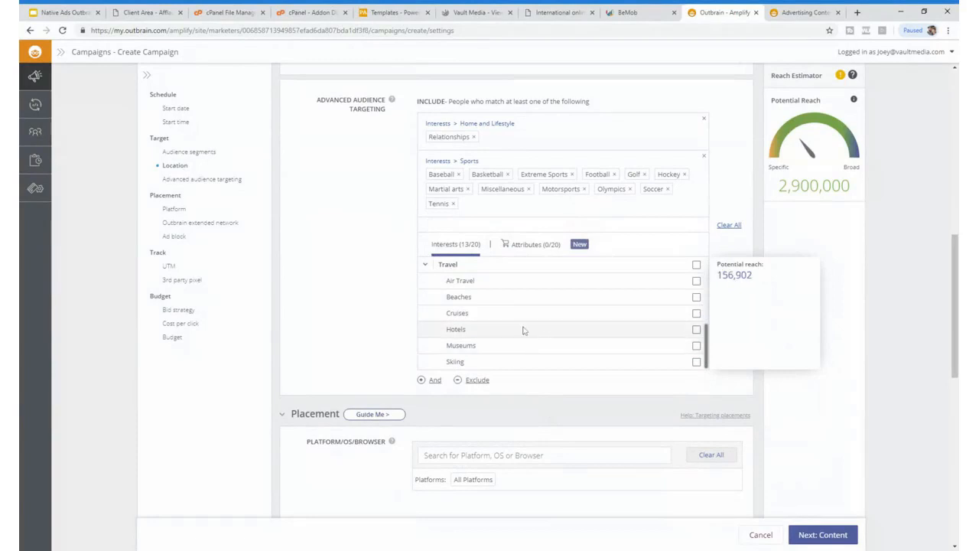
pyautogui.click(425, 266)
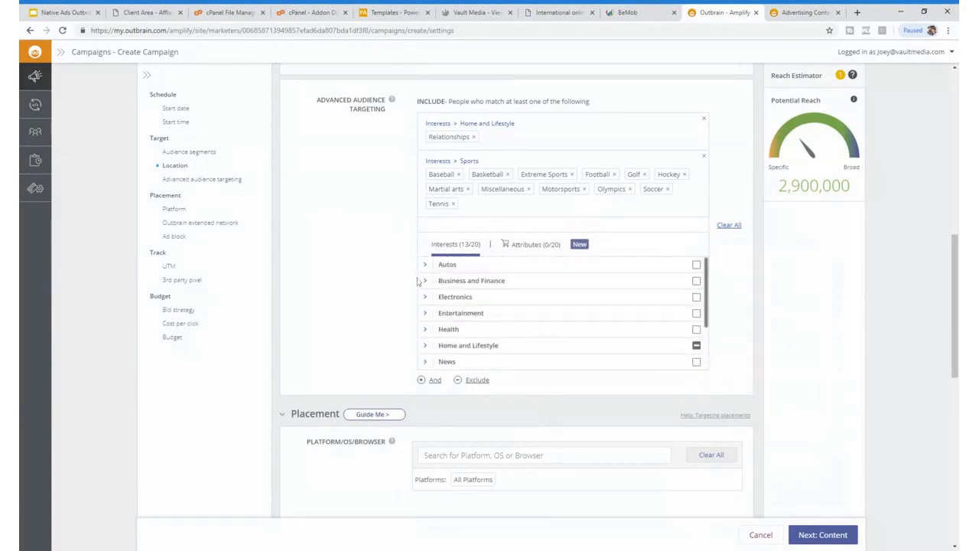
pyautogui.moveTo(462, 314)
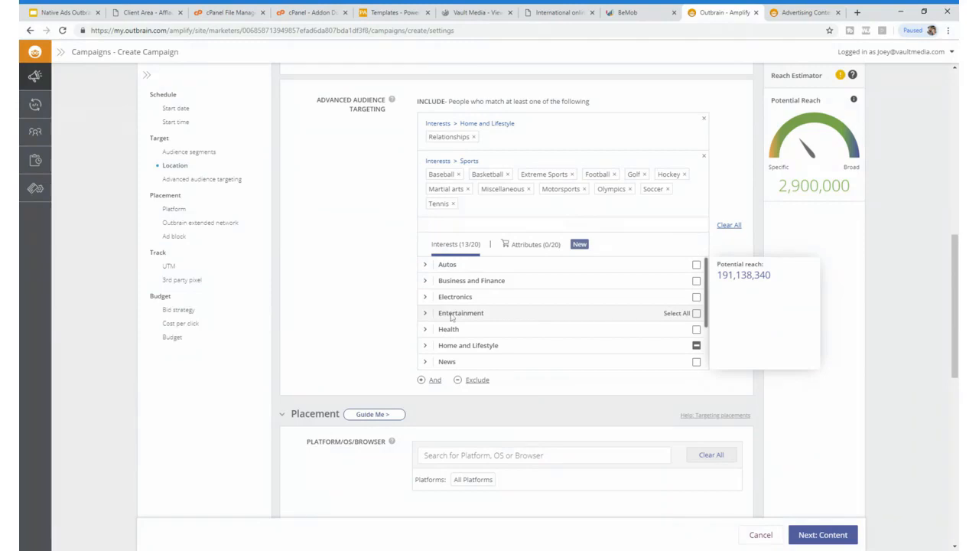
pyautogui.scroll(-3, 374, 263)
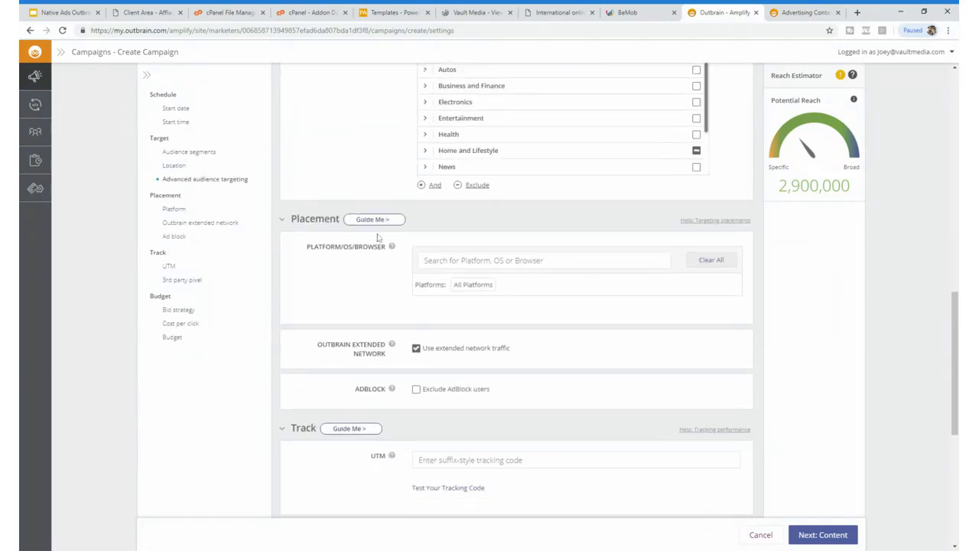
# Step: Search for 'Desktop' in the platform field and add it
pyautogui.click(507, 257)
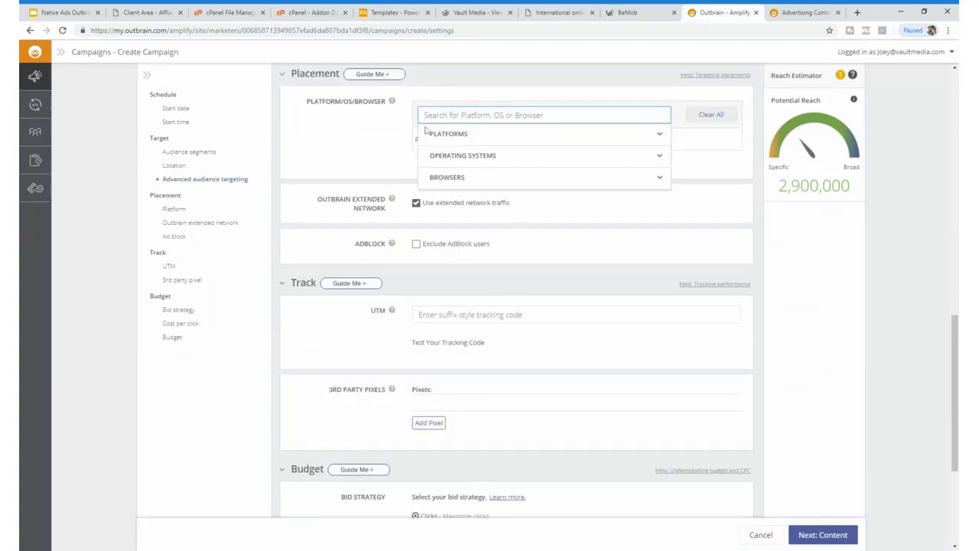
pyautogui.write('Daes')
pyautogui.press('BackSpace')
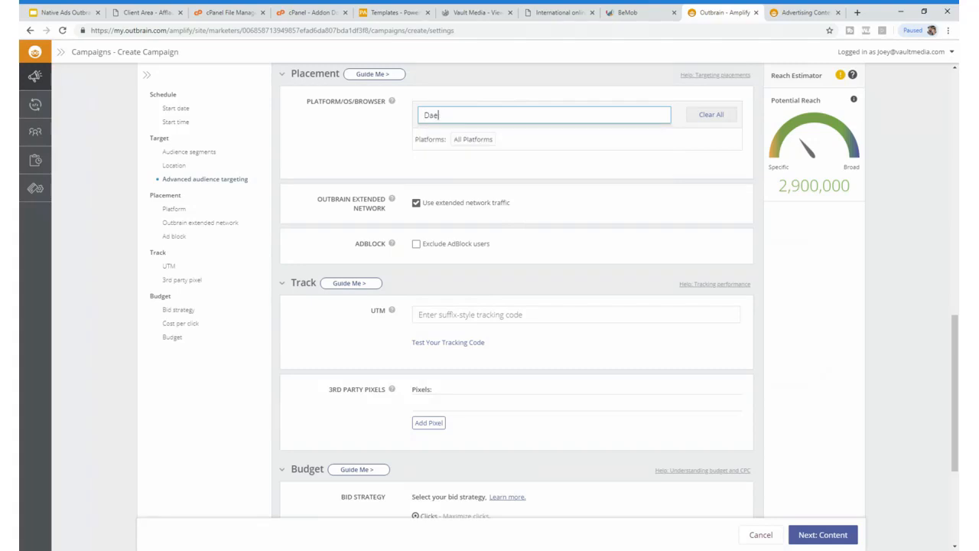
pyautogui.write('sk')
pyautogui.press('BackSpace')
pyautogui.press('BackSpace')
pyautogui.press('BackSpace')
pyautogui.press('BackSpace')
pyautogui.write('esktop')
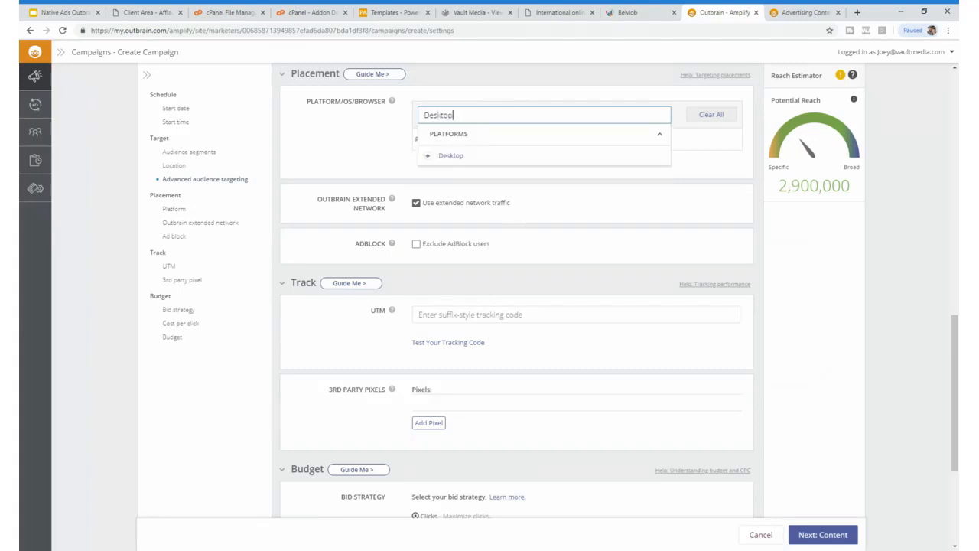
pyautogui.click(428, 157)
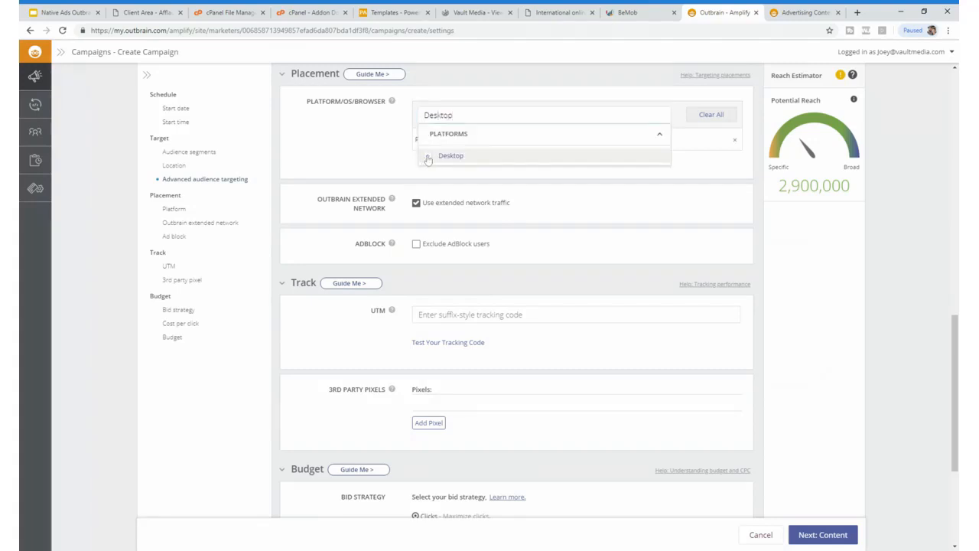
pyautogui.click(396, 160)
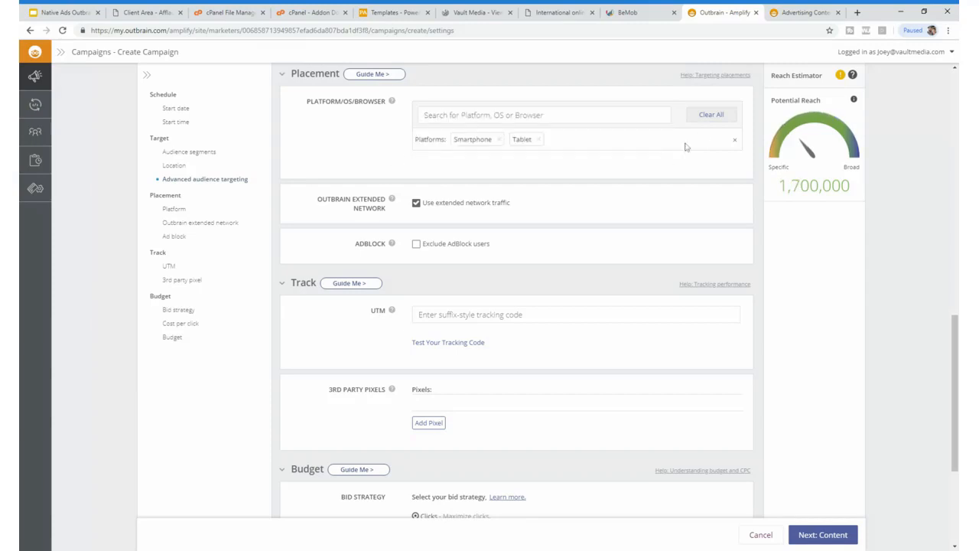
# Step: Remove Smartphone and Tablet, then add Desktop and Tablet as targeted platforms
pyautogui.click(498, 139)
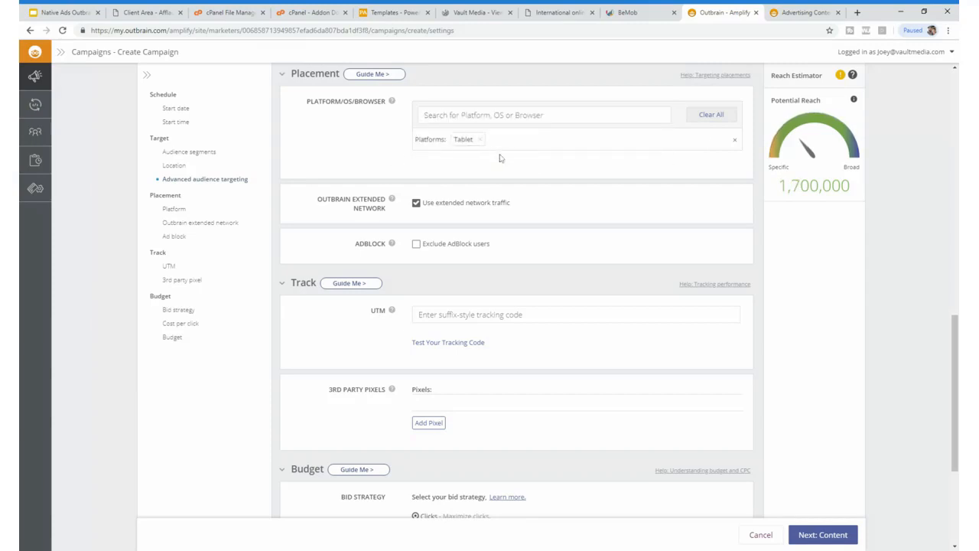
pyautogui.click(480, 139)
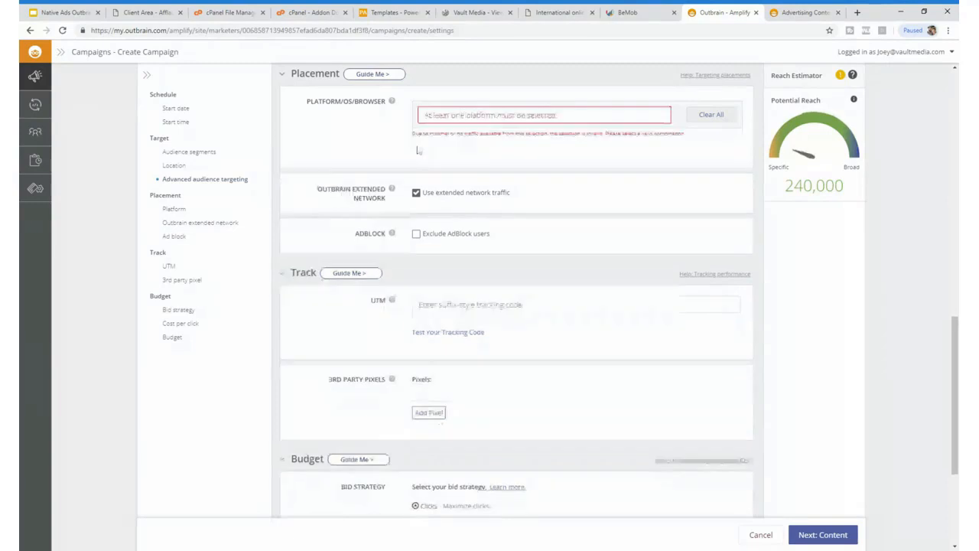
pyautogui.click(479, 115)
pyautogui.write('Des')
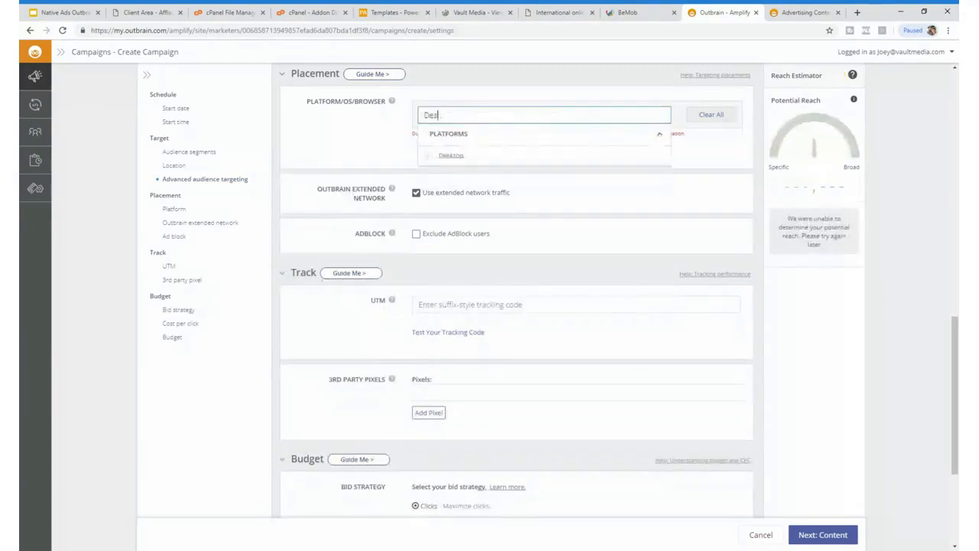
pyautogui.write('ktop')
pyautogui.click(436, 157)
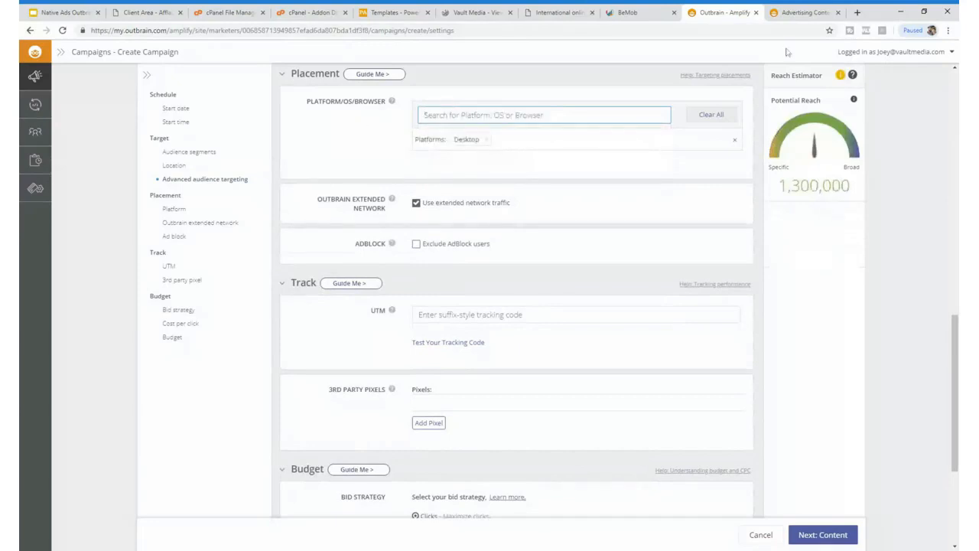
pyautogui.write('Tablet')
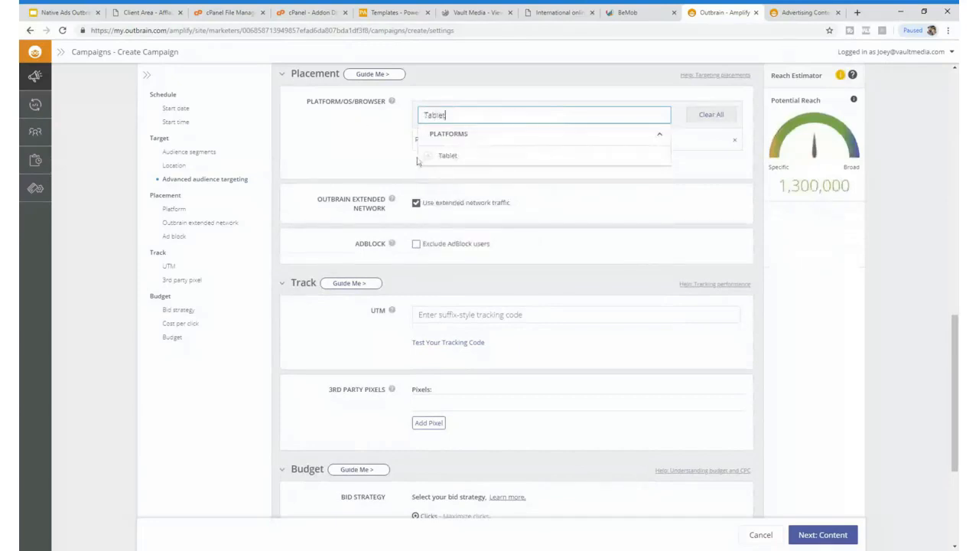
pyautogui.click(425, 158)
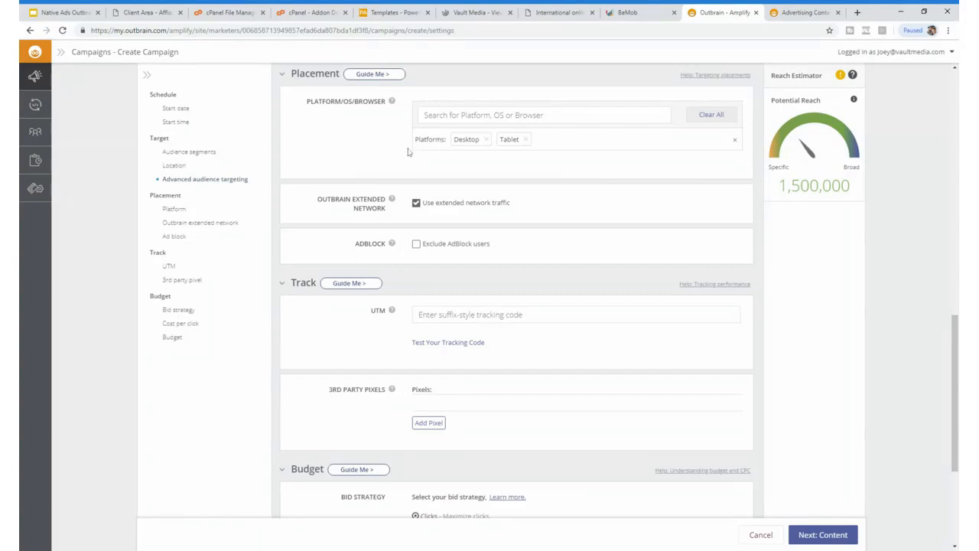
# Step: Try opting out of extended network traffic, but keep it enabled
pyautogui.scroll(-1, 535, 237)
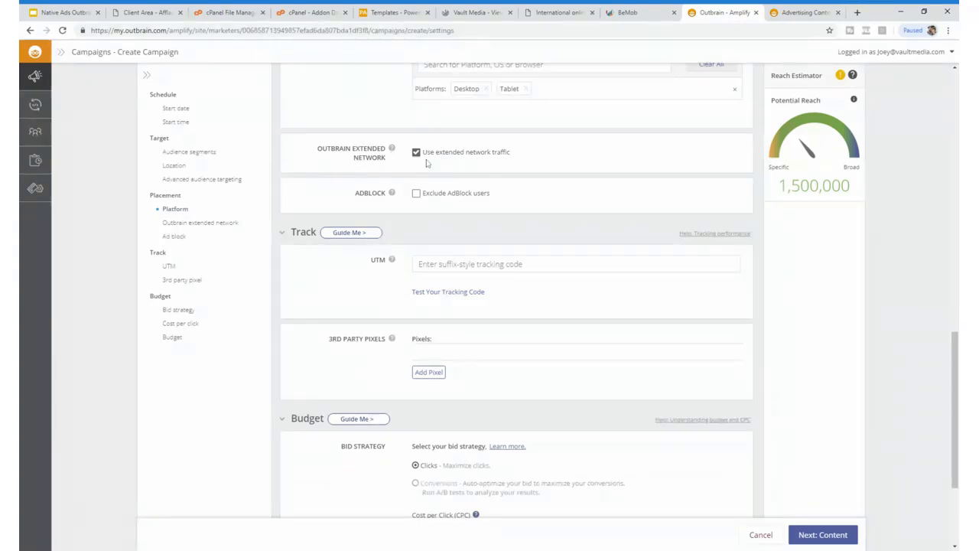
pyautogui.scroll(-1, 496, 162)
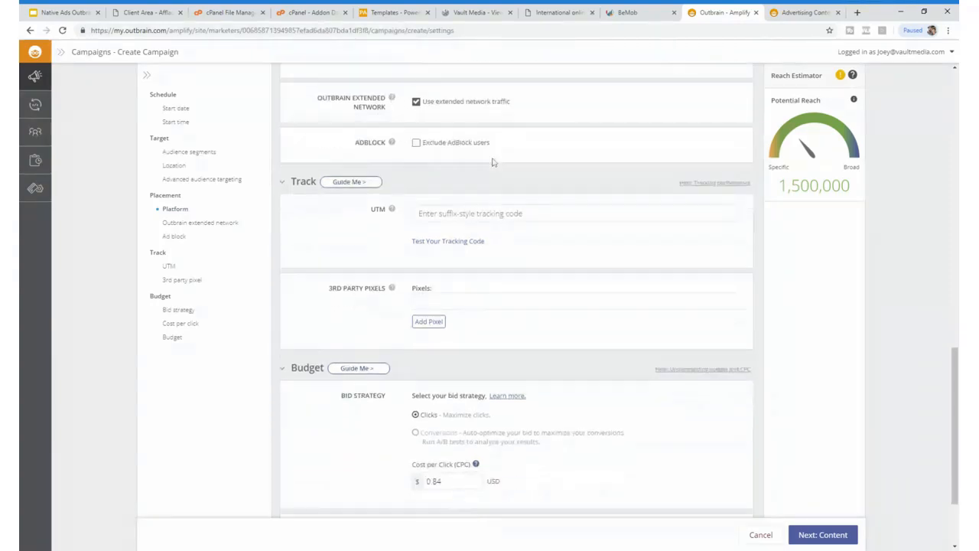
pyautogui.scroll(1, 501, 168)
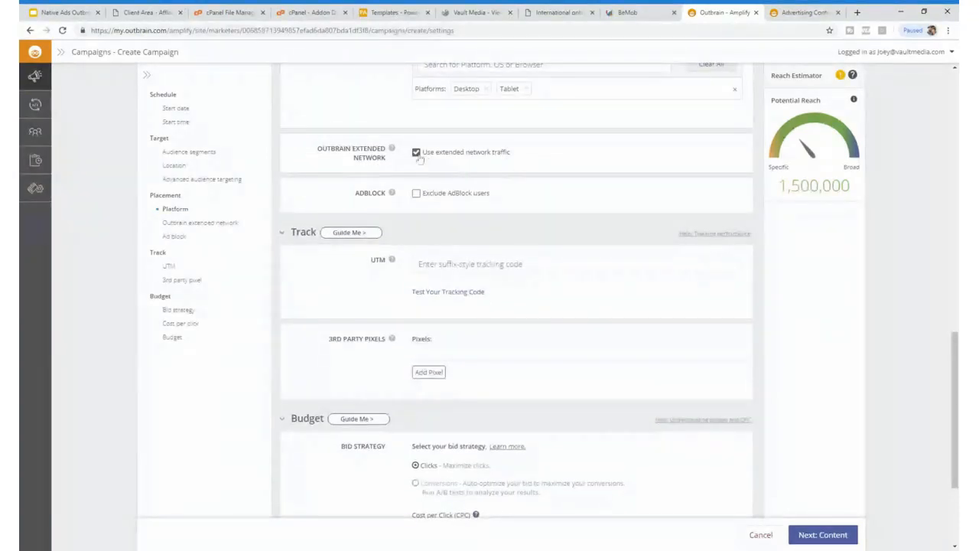
pyautogui.click(417, 146)
pyautogui.click(550, 320)
# Step: Exclude AdBlock users and bring up the tracking performance help article
pyautogui.click(417, 195)
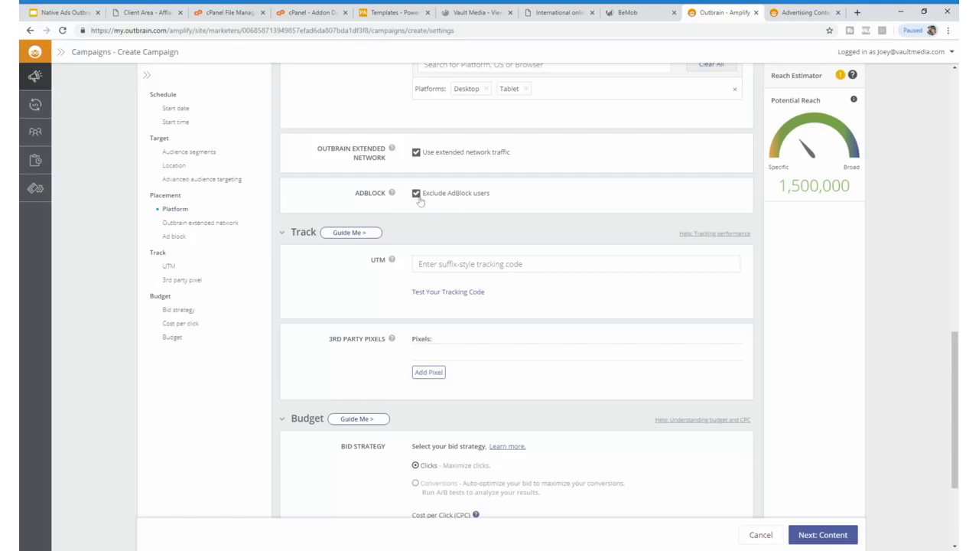
pyautogui.scroll(-2, 481, 195)
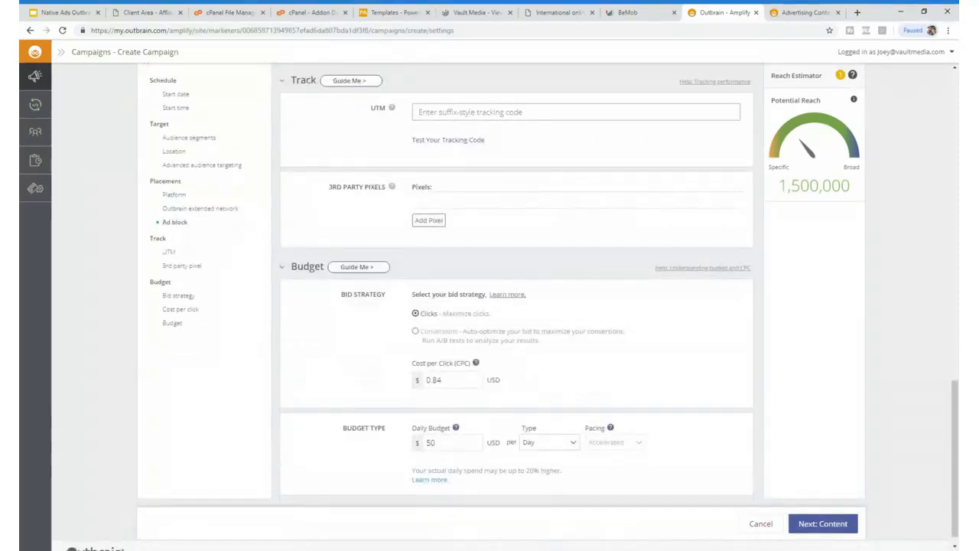
pyautogui.click(451, 113)
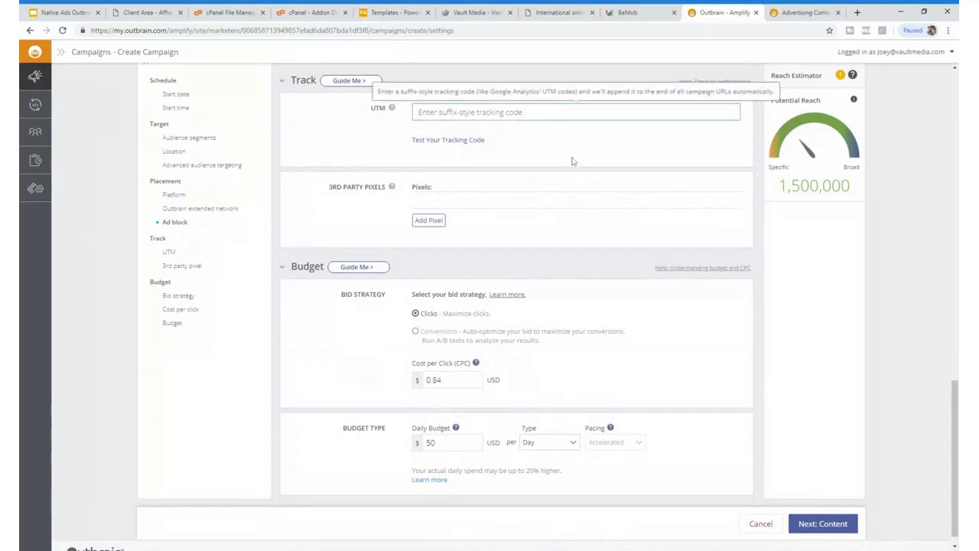
pyautogui.scroll(1, 596, 182)
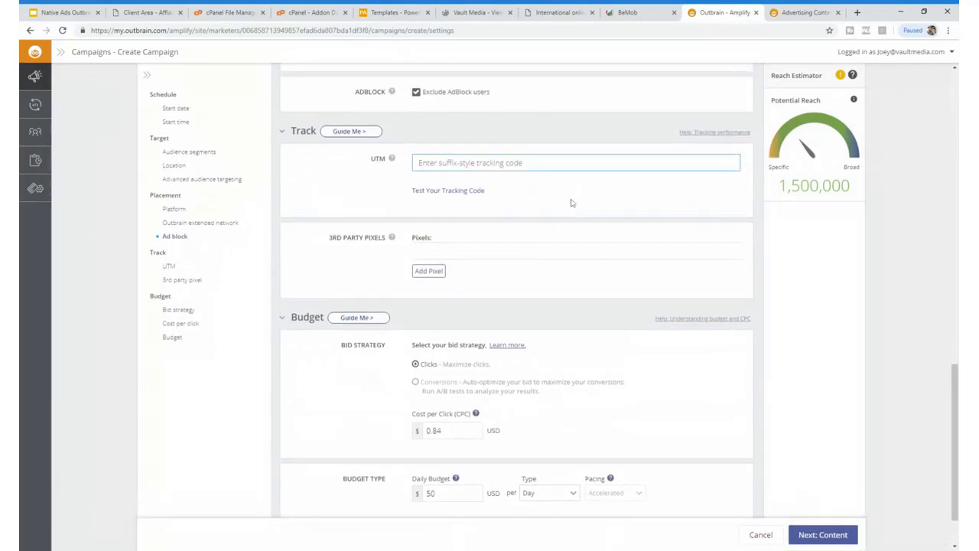
pyautogui.scroll(1, 622, 219)
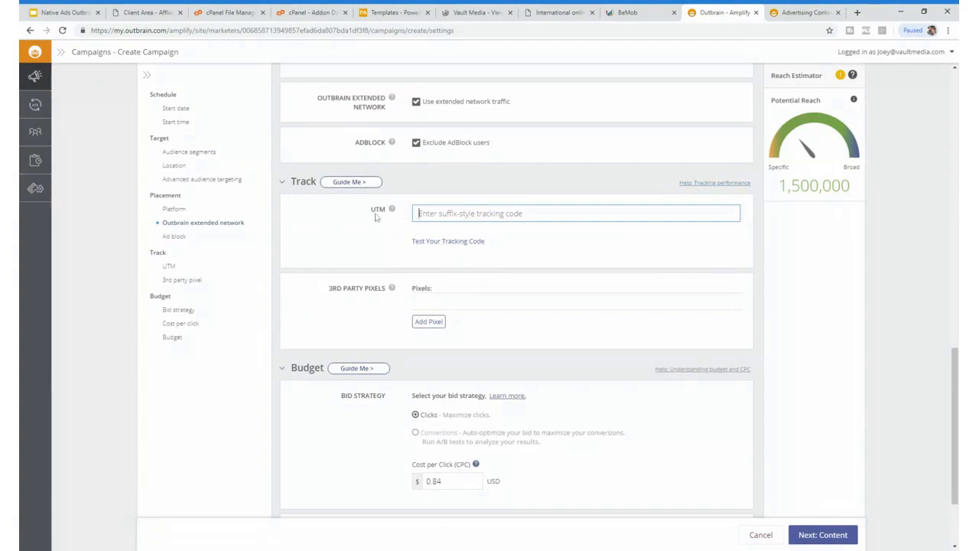
pyautogui.click(696, 188)
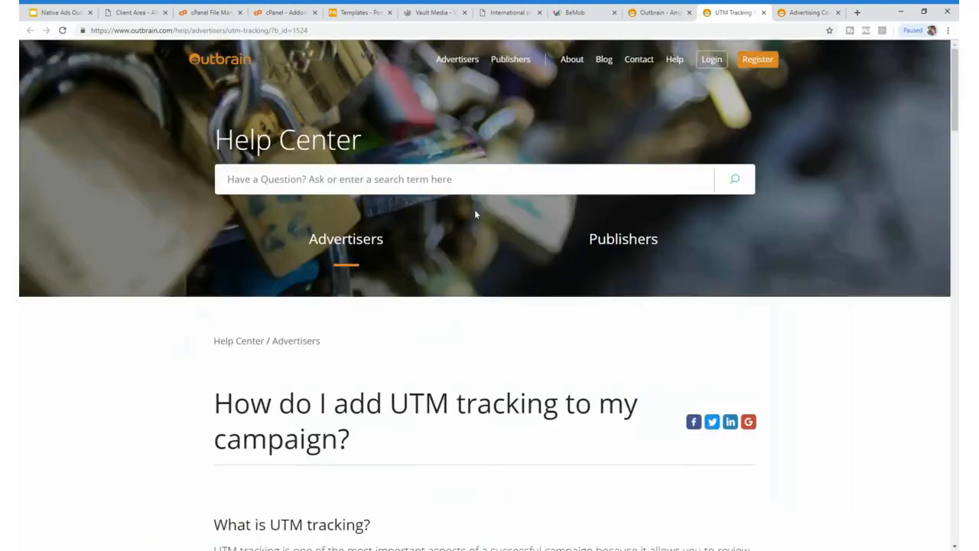
# Step: Copy the recommended UTM tracking code from the help article
pyautogui.scroll(-6, 475, 210)
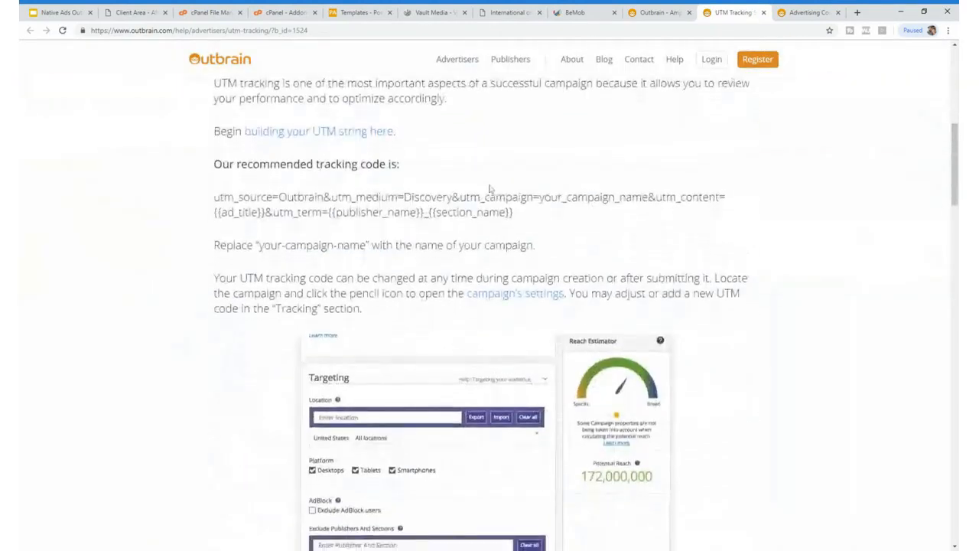
pyautogui.scroll(-1, 489, 188)
pyautogui.scroll(1, 478, 211)
pyautogui.moveTo(213, 127); pyautogui.dragTo(412, 136)
pyautogui.click(371, 149)
pyautogui.moveTo(214, 159); pyautogui.dragTo(524, 174)
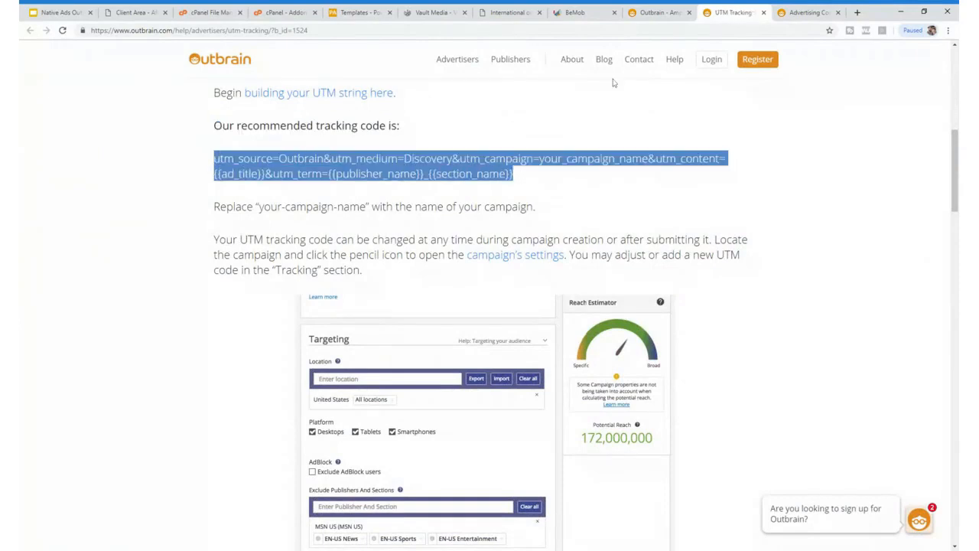
# Step: Paste the code into the campaign's UTM tracking field, then return to BeMob
pyautogui.click(632, 13)
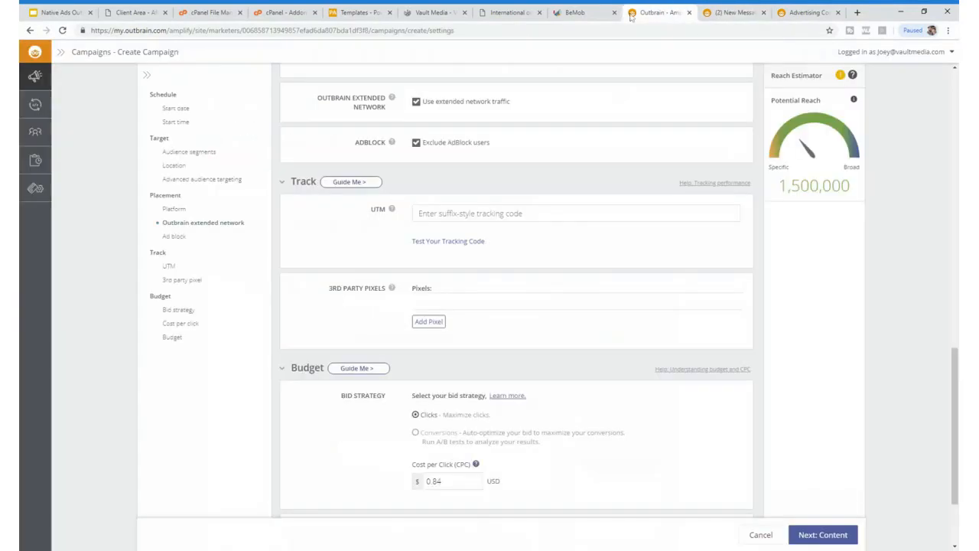
pyautogui.click(513, 222)
pyautogui.hotkey('ctrl', 'v')
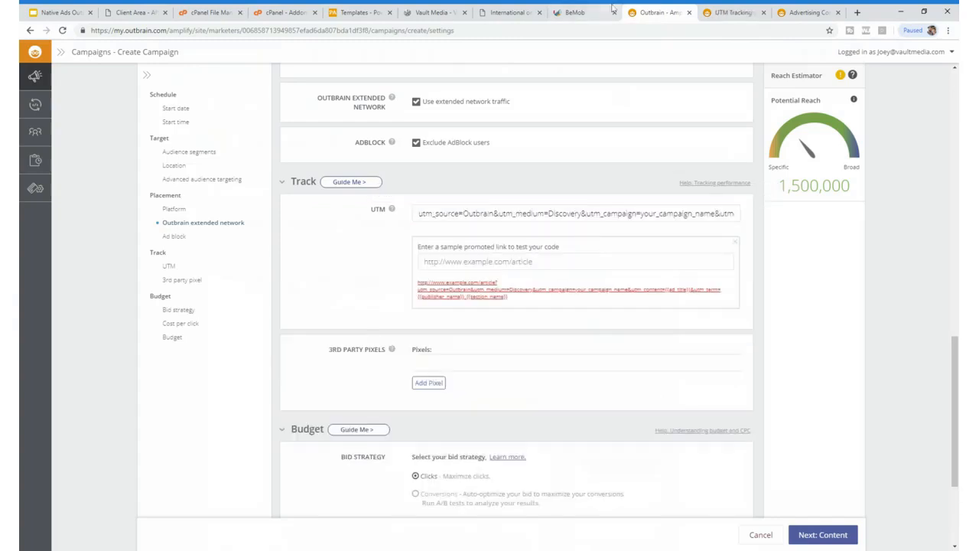
pyautogui.click(595, 9)
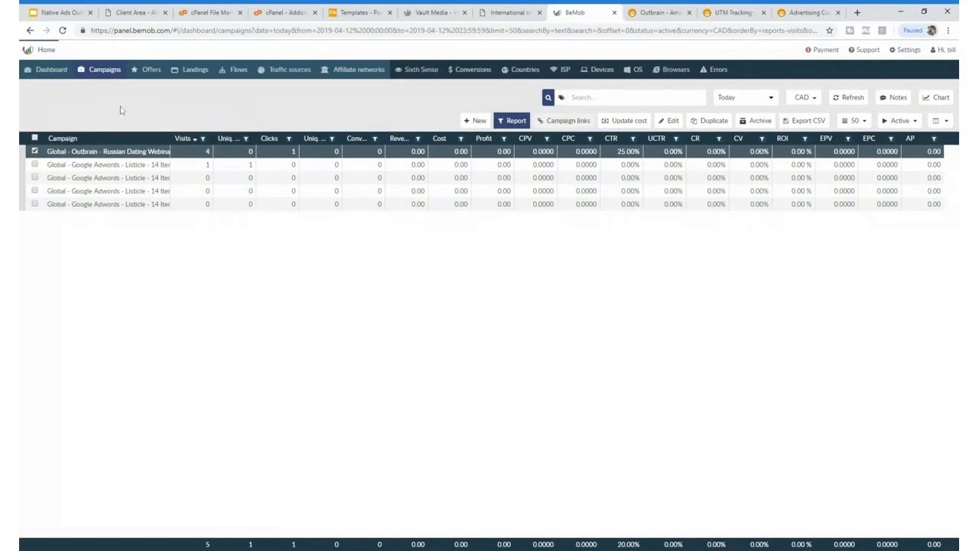
# Step: In BeMob, open the Outbrain traffic source from the Traffic Sources list for editing
pyautogui.click(35, 151)
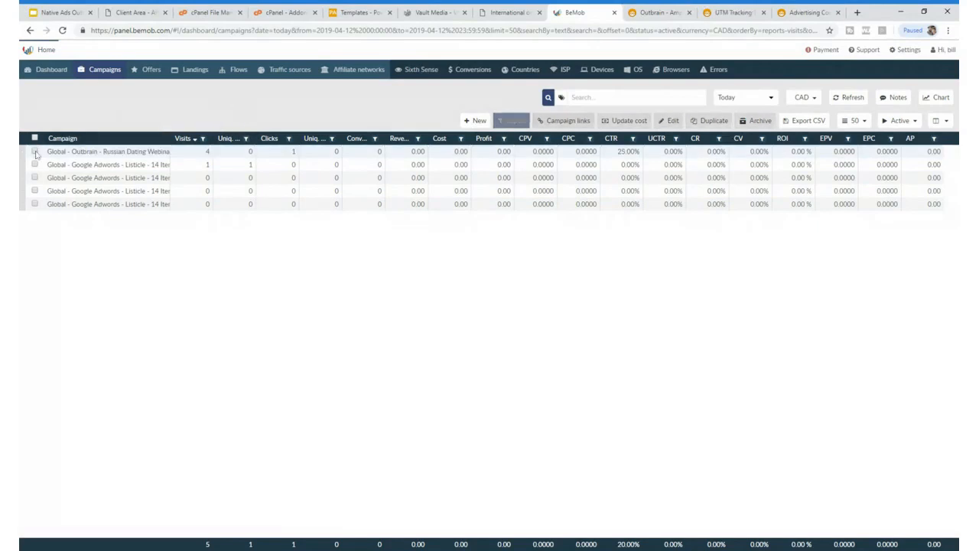
pyautogui.click(272, 71)
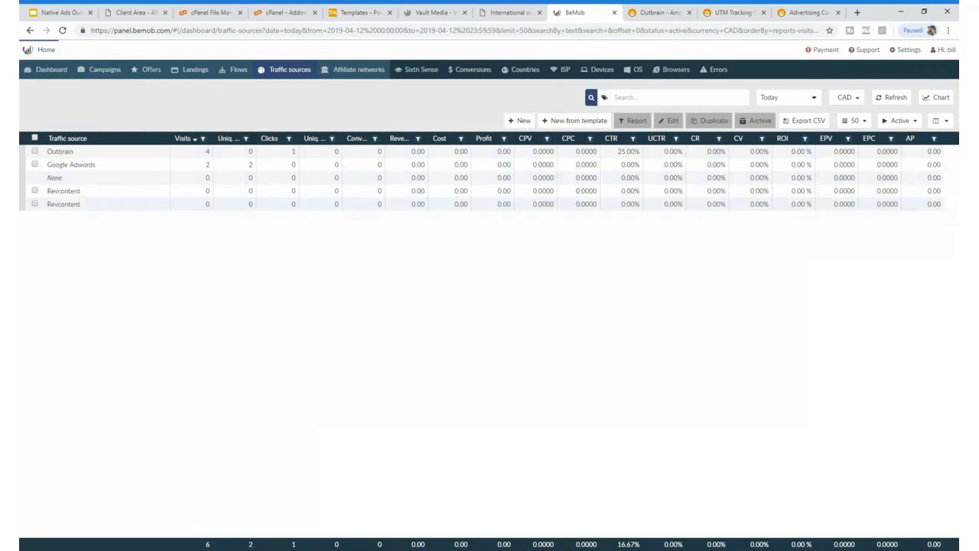
pyautogui.click(34, 151)
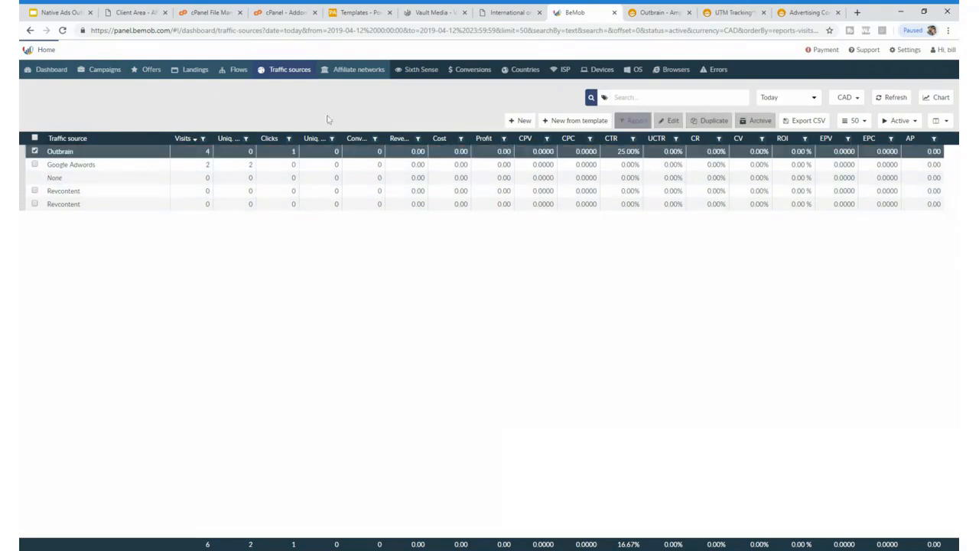
pyautogui.click(639, 120)
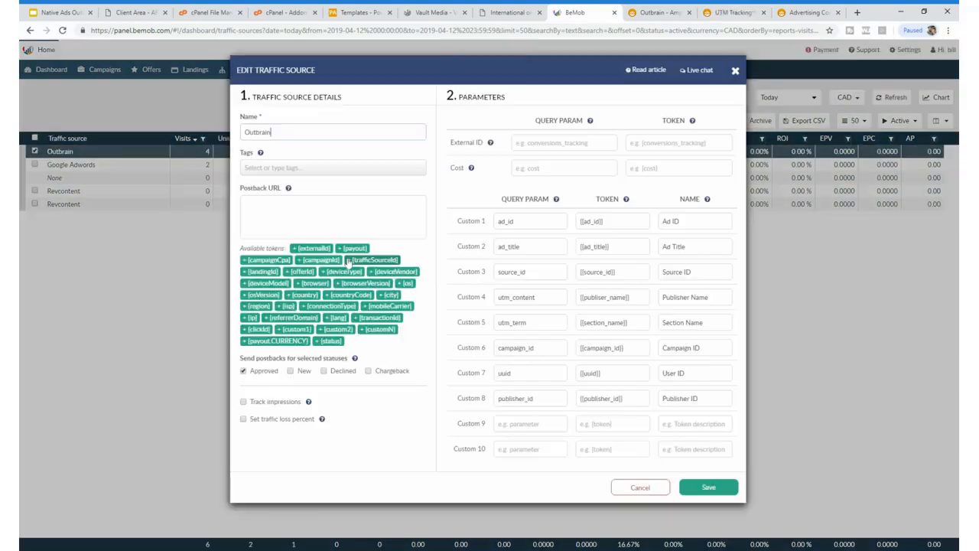
# Step: Inspect the Custom 1 ad_id token and display name, then the Custom 2–5 tokens
pyautogui.doubleClick(512, 221)
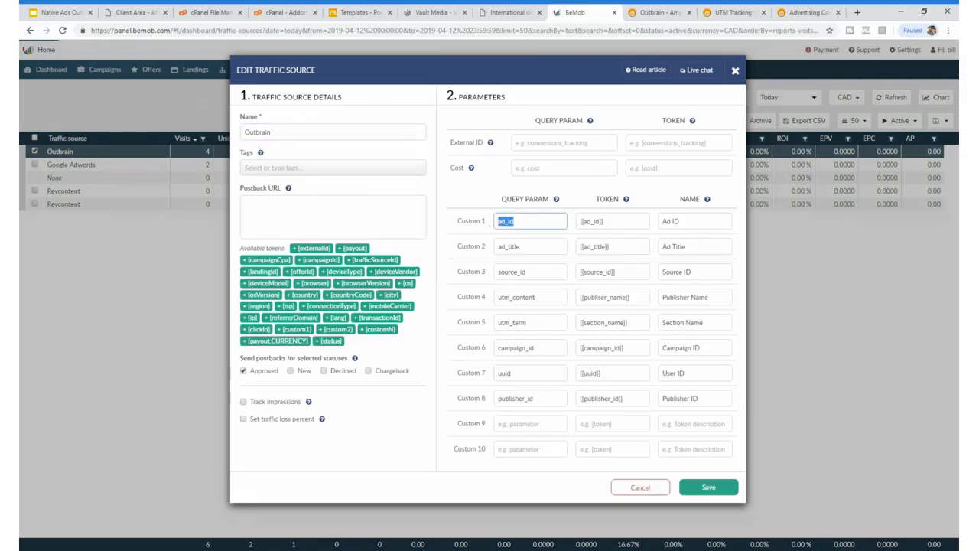
pyautogui.click(529, 222)
pyautogui.click(621, 223)
pyautogui.click(690, 222)
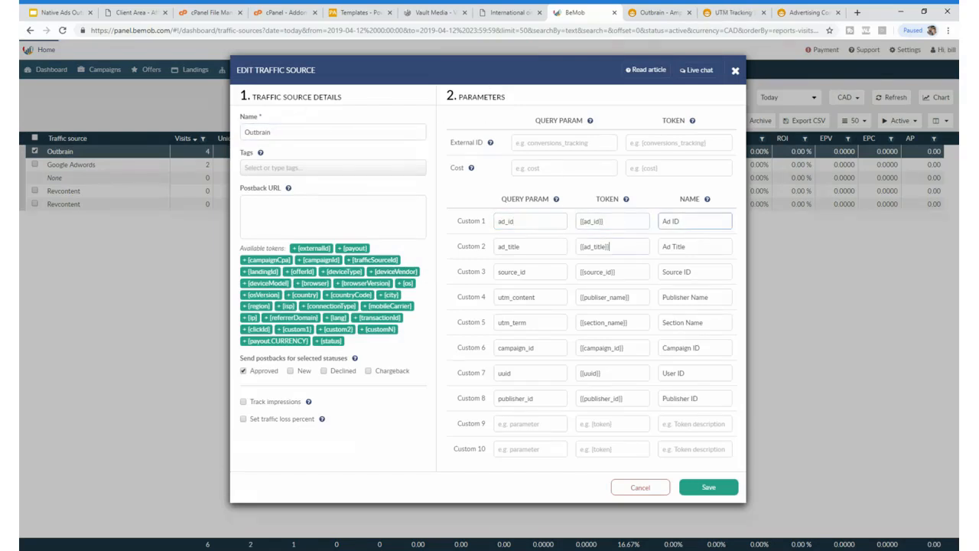
pyautogui.click(615, 246)
pyautogui.click(628, 272)
pyautogui.click(631, 297)
pyautogui.click(628, 322)
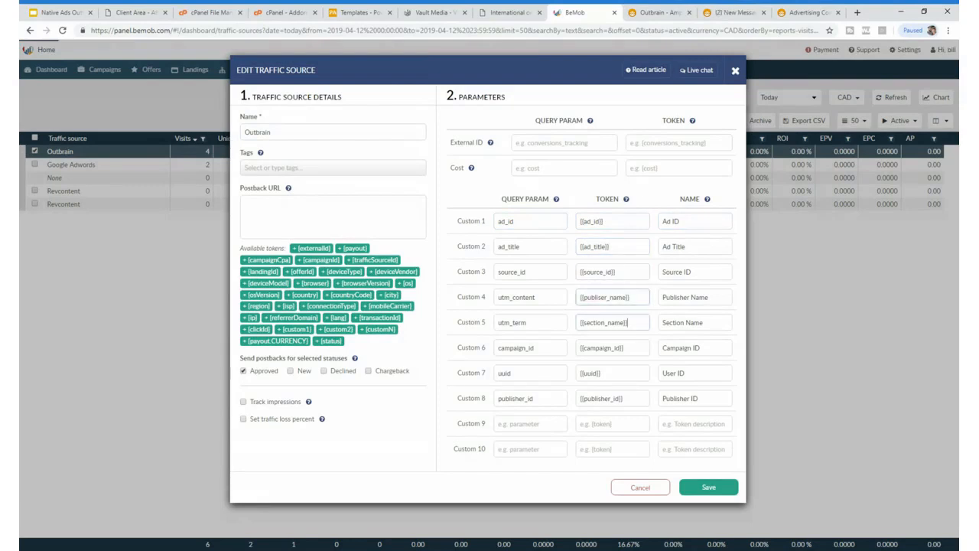
# Step: Check Custom 6–8 tokens including publisher_id, then return to Outbrain's UTM tracking field
pyautogui.click(624, 347)
pyautogui.click(624, 374)
pyautogui.click(623, 398)
pyautogui.moveTo(624, 398); pyautogui.dragTo(586, 398)
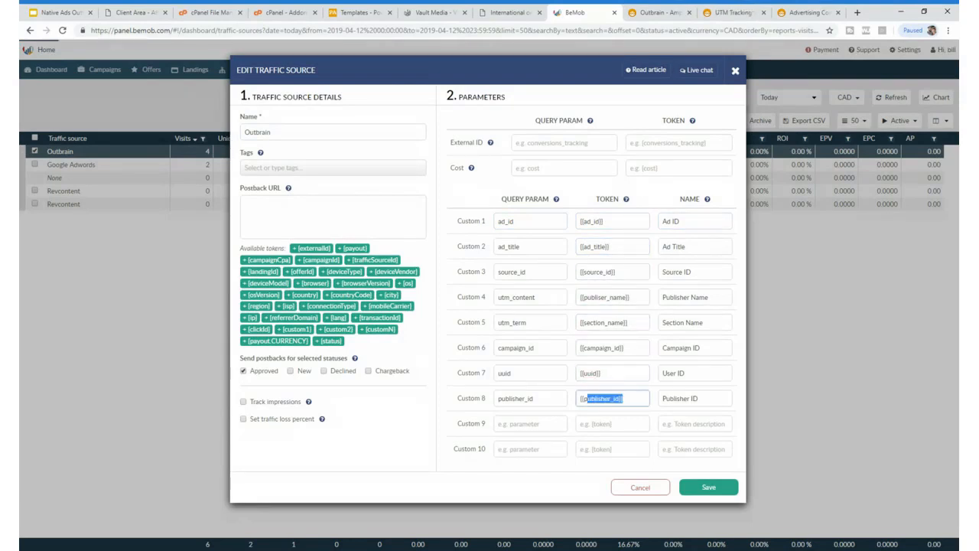
pyautogui.click(606, 221)
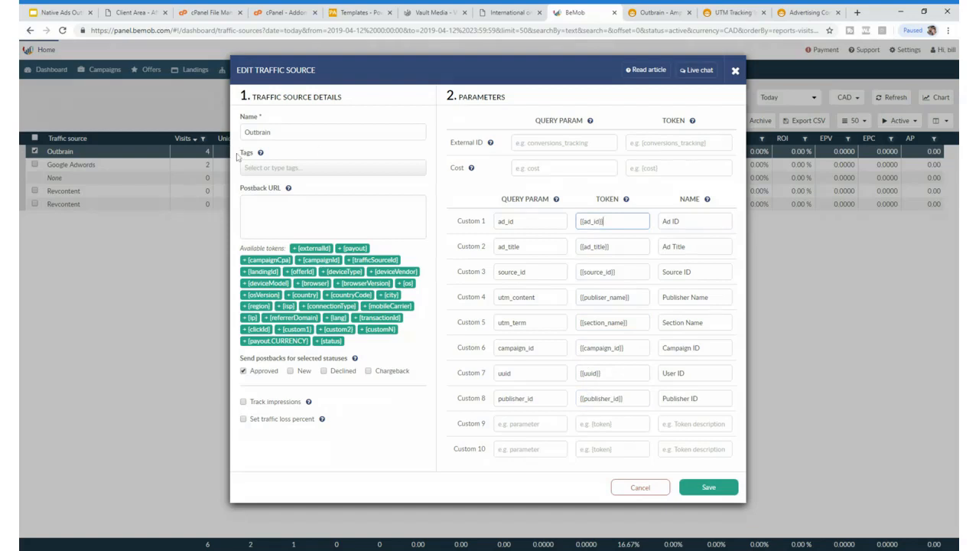
pyautogui.click(654, 12)
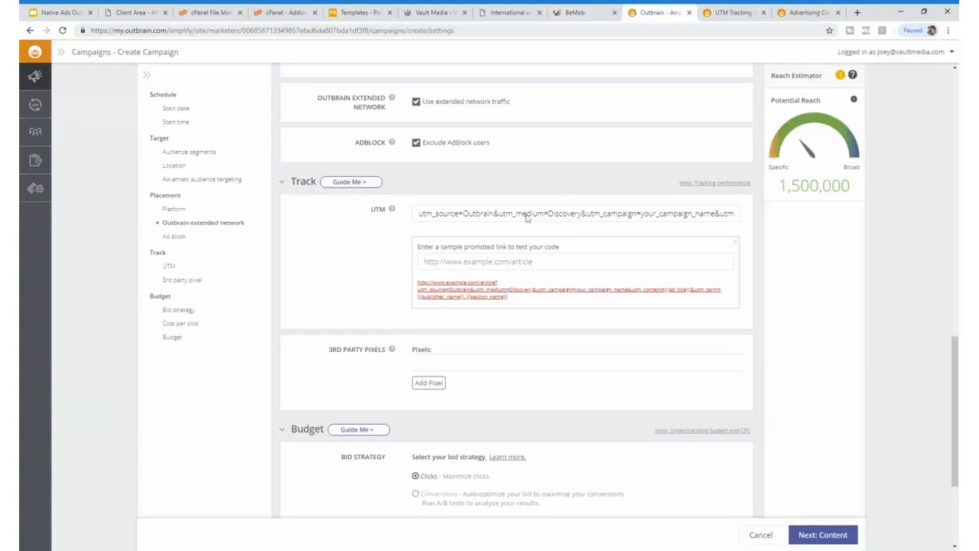
pyautogui.click(446, 220)
pyautogui.moveTo(419, 215); pyautogui.dragTo(740, 217)
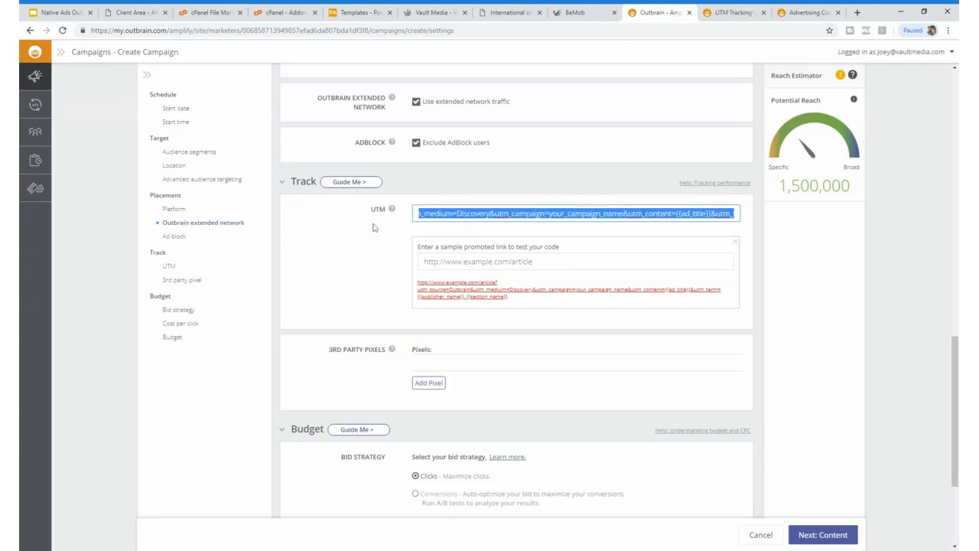
pyautogui.moveTo(432, 214); pyautogui.dragTo(396, 214)
pyautogui.click(465, 231)
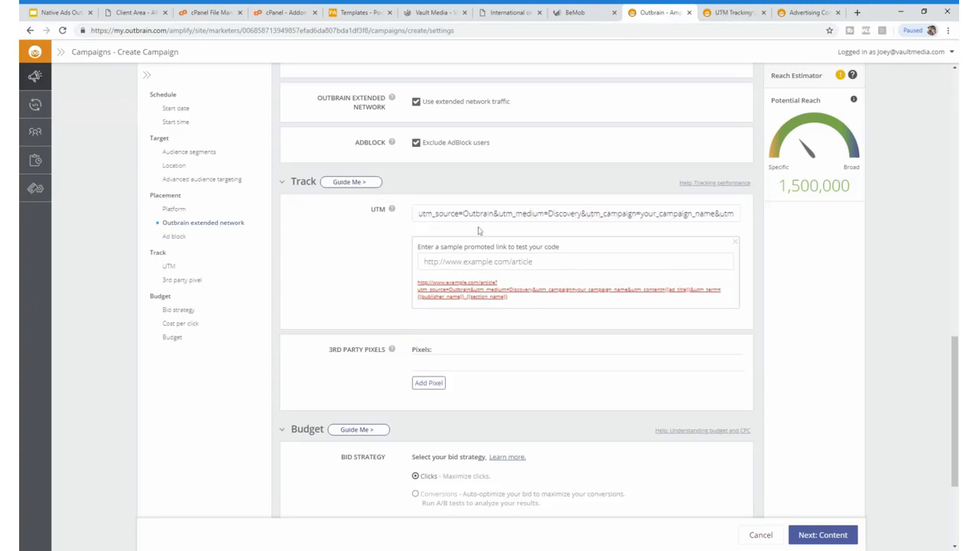
pyautogui.click(594, 9)
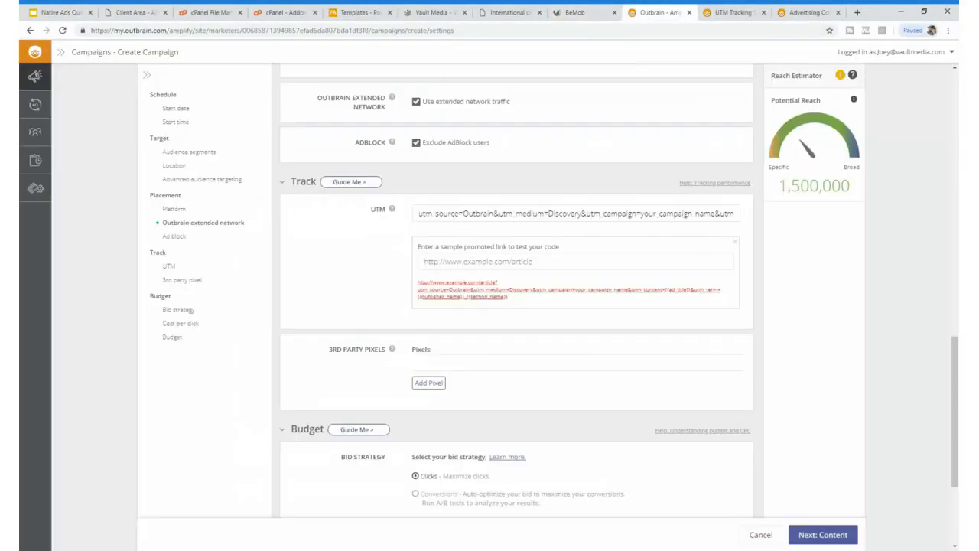
pyautogui.click(656, 12)
pyautogui.click(436, 214)
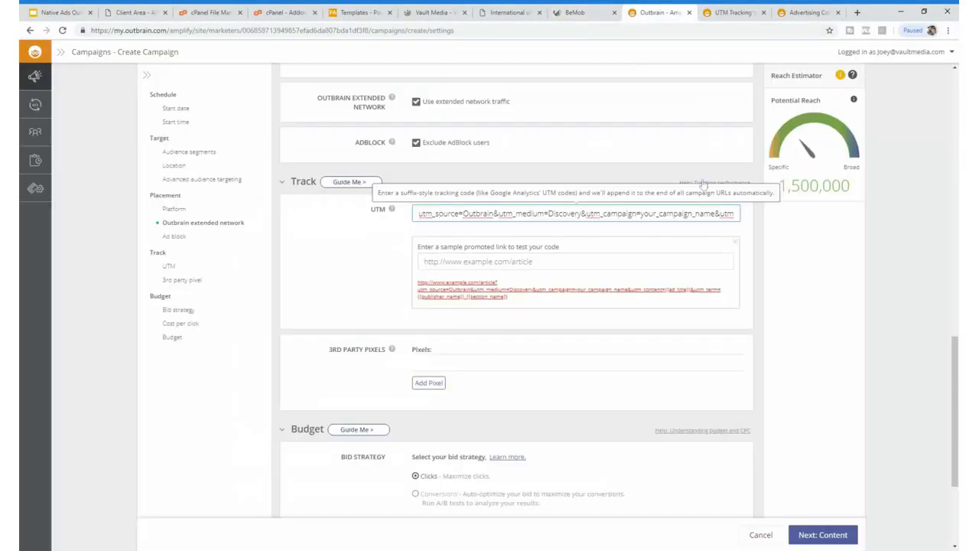
pyautogui.click(518, 248)
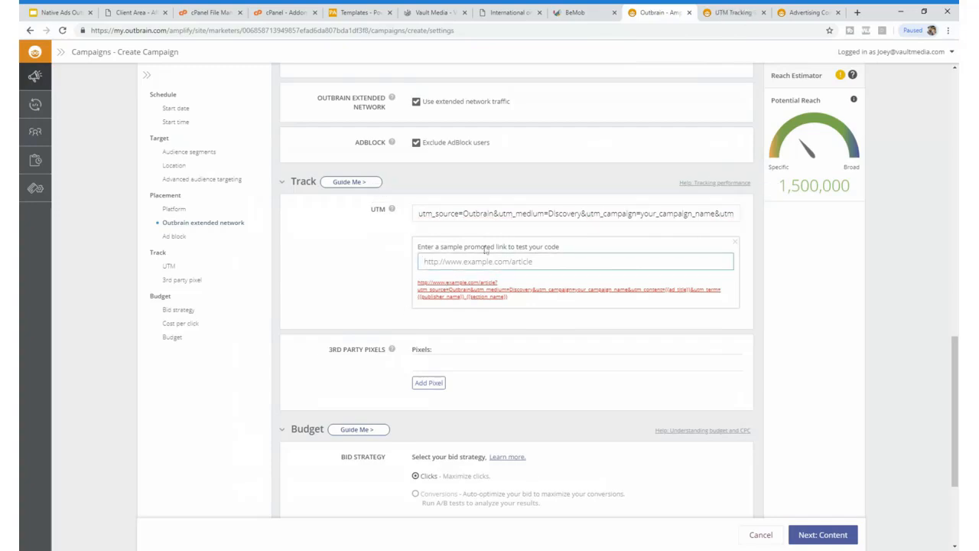
# Step: Load viralreportdirect.com/dating-news/ in a new tab and paste its URL as the sample link
pyautogui.click(857, 12)
pyautogui.write('viral')
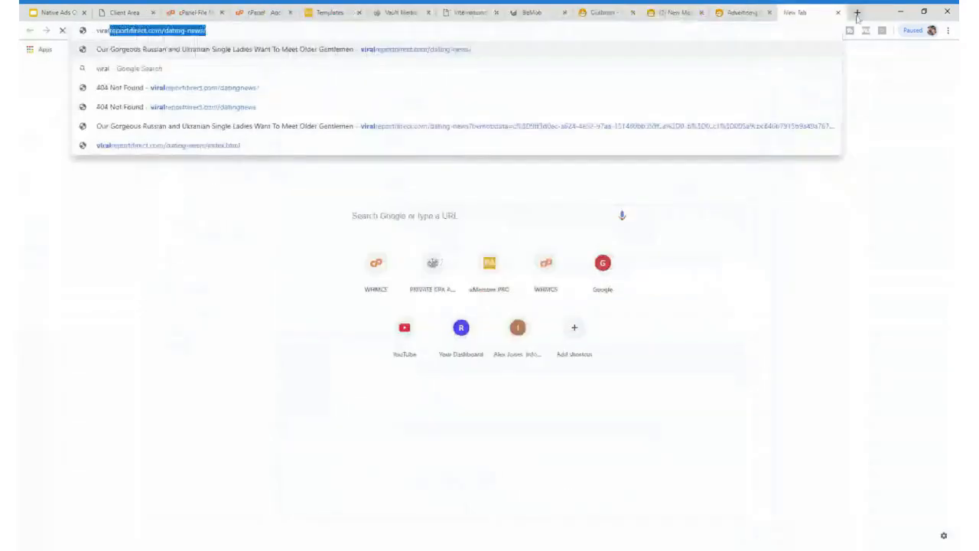
pyautogui.press('BackSpace')
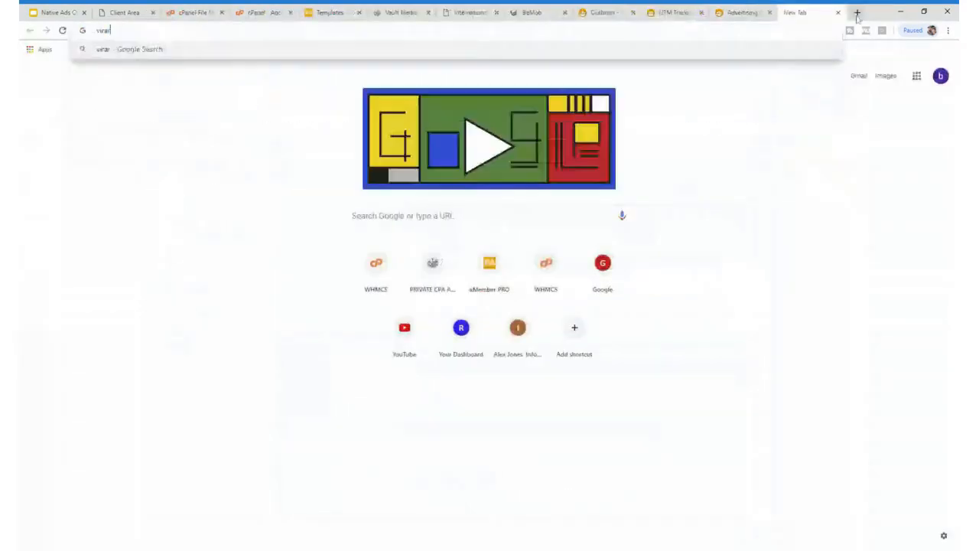
pyautogui.write('reportdirect.com/dating-news/')
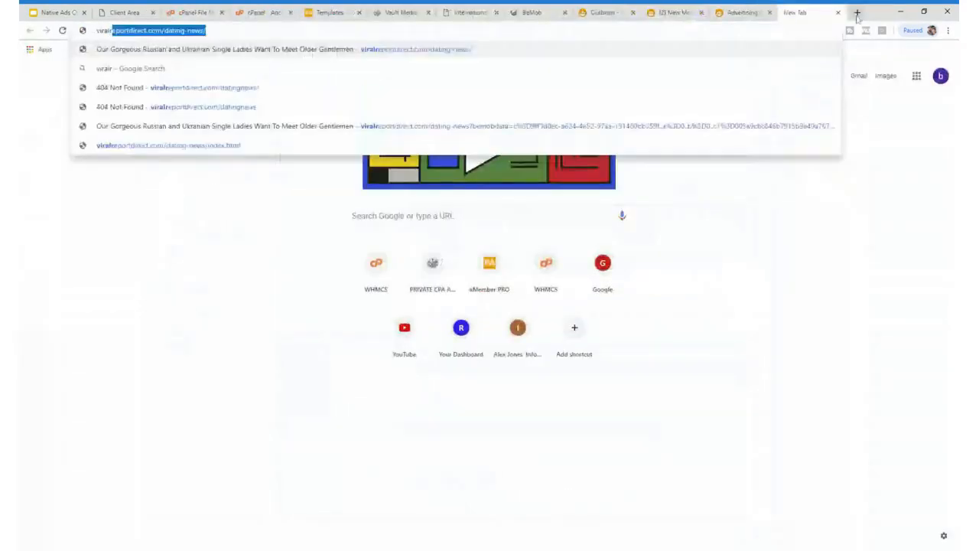
pyautogui.press('Return')
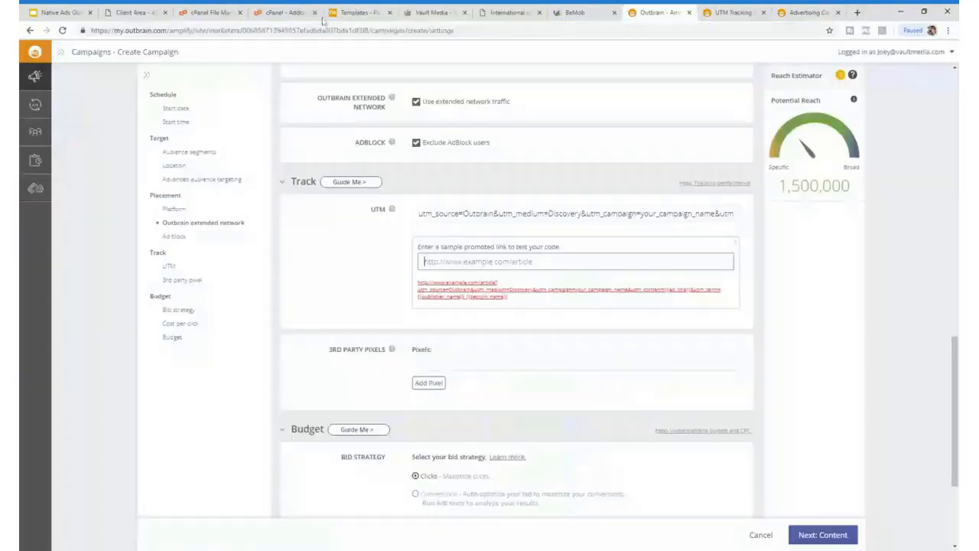
pyautogui.click(359, 12)
pyautogui.click(659, 11)
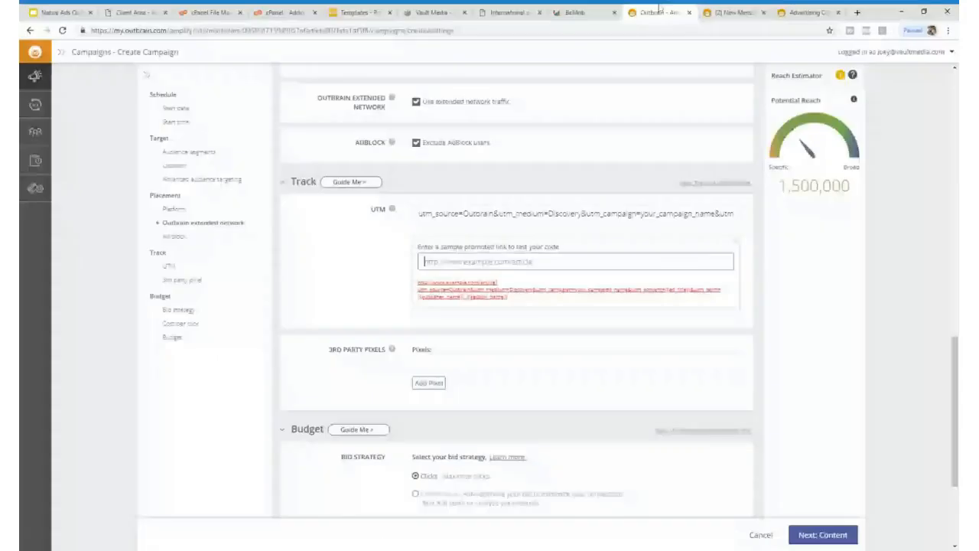
pyautogui.write('http://viralreportdirect.com/dating-news/')
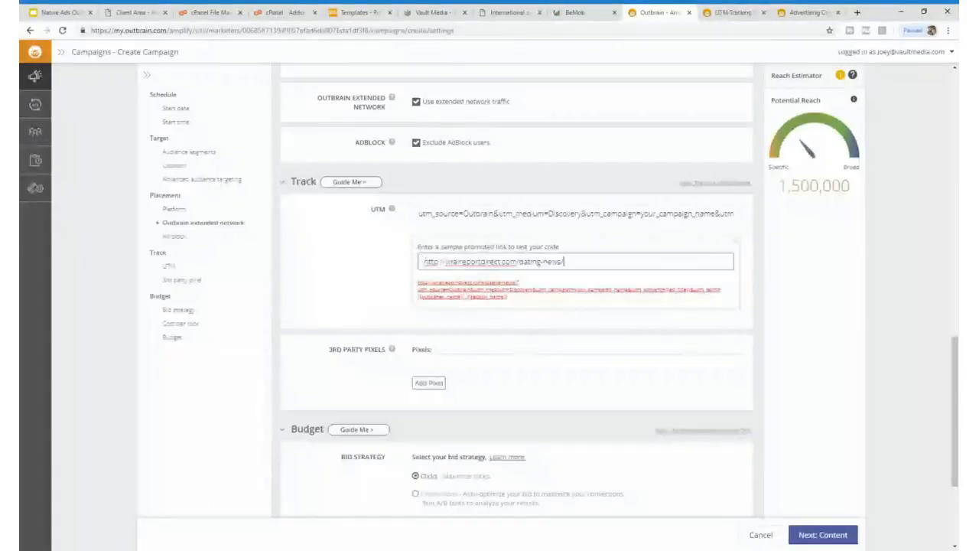
# Step: Preview the landing page with UTM parameters appended, inspect its address, and return to Outbrain
pyautogui.click(393, 298)
pyautogui.click(543, 264)
pyautogui.click(487, 297)
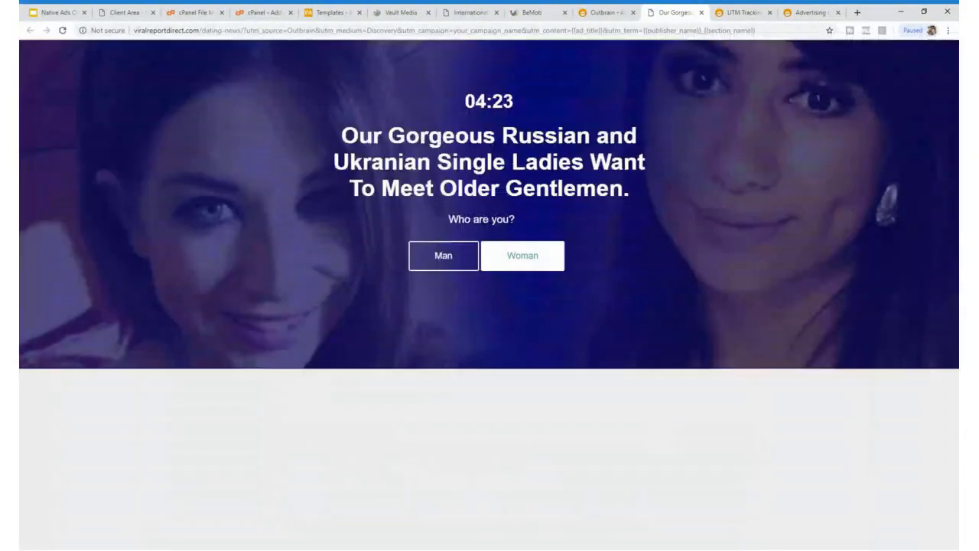
pyautogui.moveTo(263, 30); pyautogui.dragTo(657, 30)
pyautogui.click(758, 31)
pyautogui.click(478, 42)
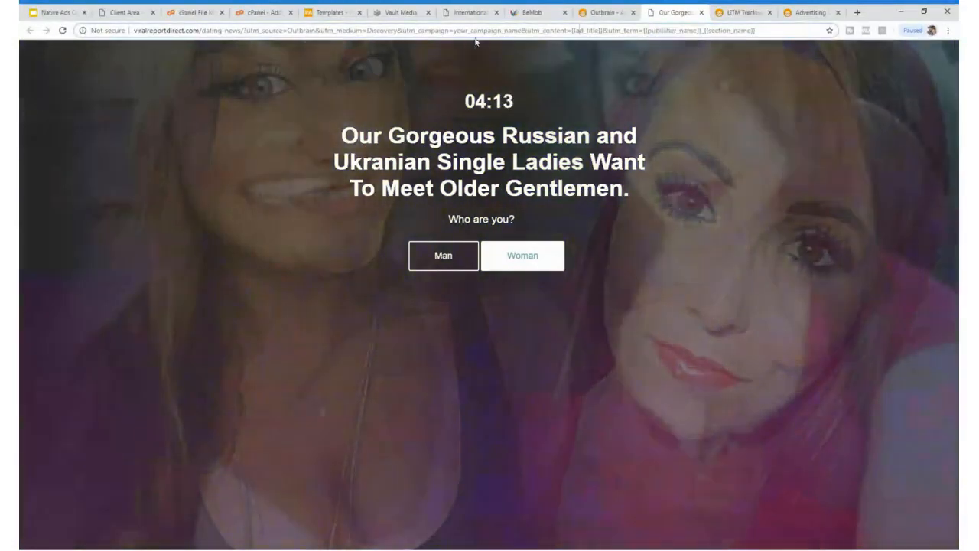
pyautogui.click(605, 12)
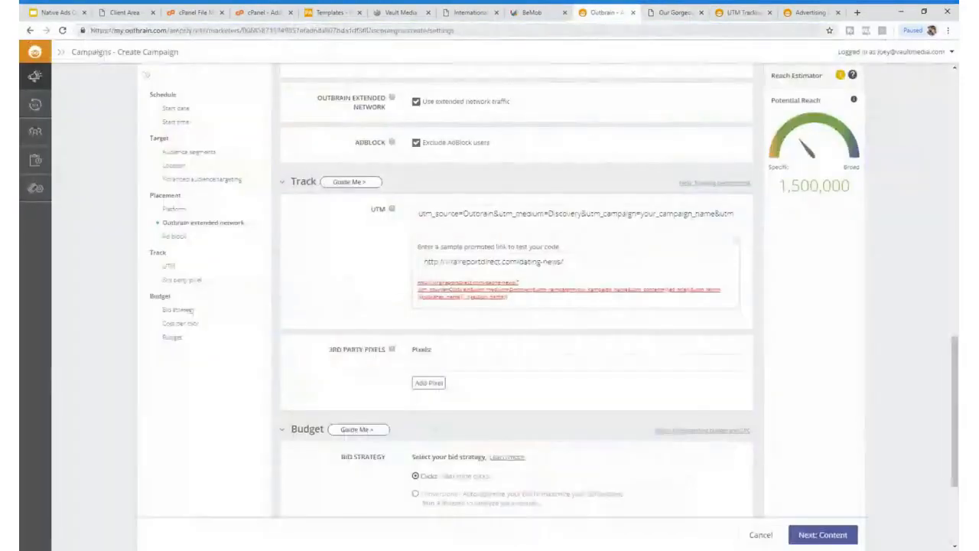
pyautogui.scroll(-2, 436, 277)
pyautogui.scroll(-2, 525, 243)
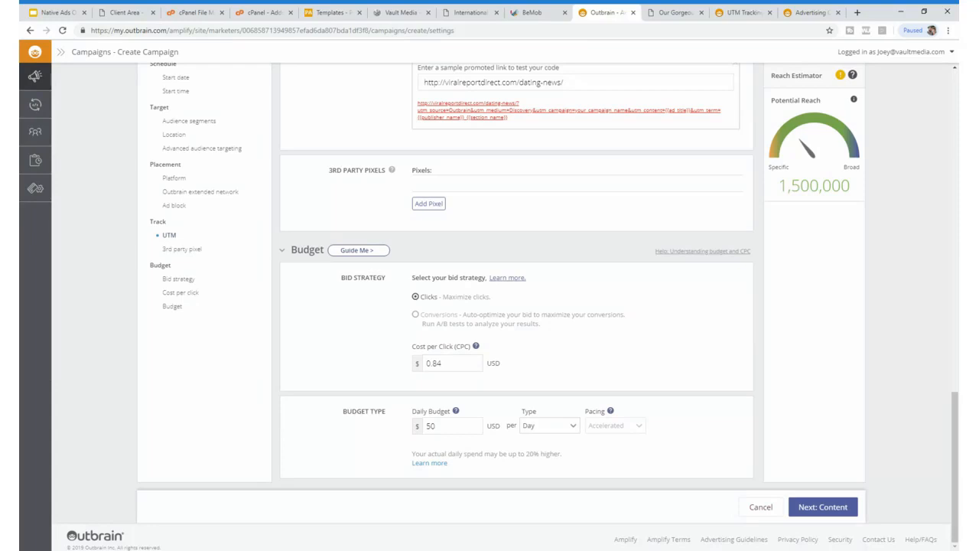
pyautogui.moveTo(426, 316)
pyautogui.doubleClick(431, 425)
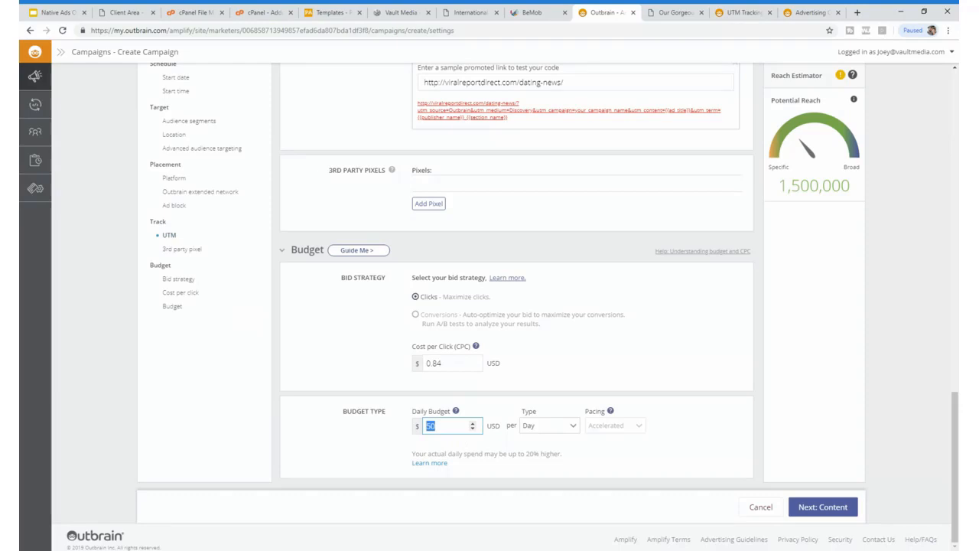
pyautogui.click(436, 425)
pyautogui.press('BackSpace')
pyautogui.press('BackSpace')
pyautogui.write('100')
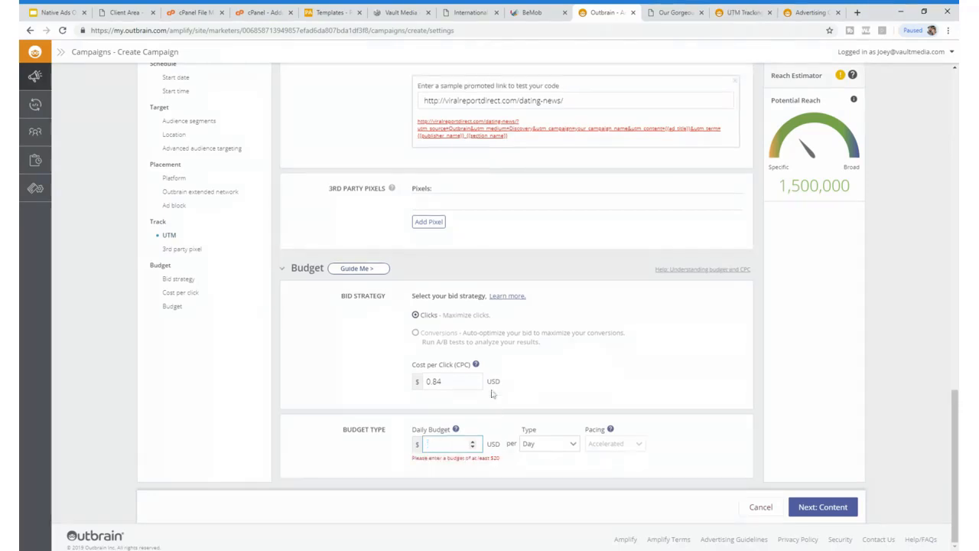
pyautogui.press('BackSpace')
pyautogui.press('BackSpace')
pyautogui.press('BackSpace')
pyautogui.write('50')
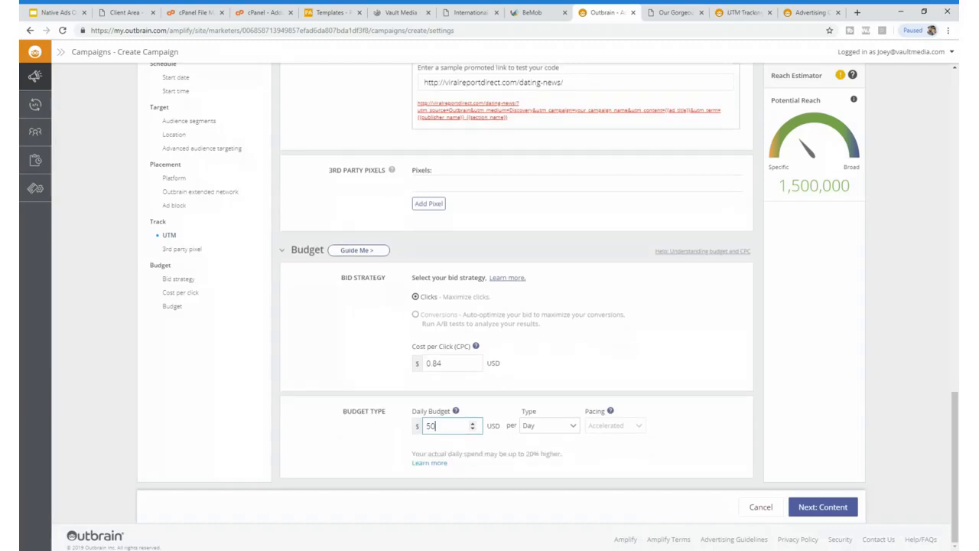
pyautogui.press('BackSpace')
pyautogui.press('BackSpace')
pyautogui.write('100')
pyautogui.press('BackSpace')
pyautogui.press('BackSpace')
pyautogui.press('BackSpace')
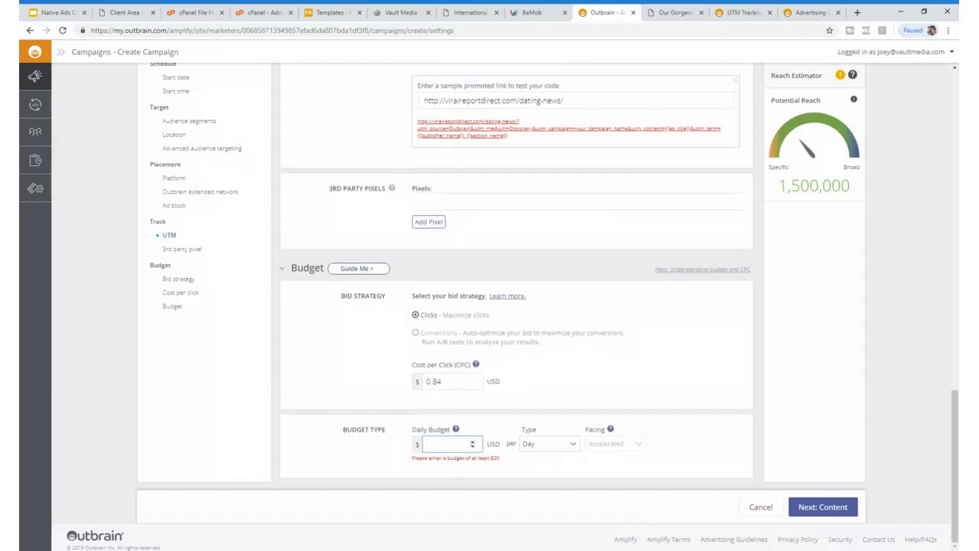
pyautogui.write('20')
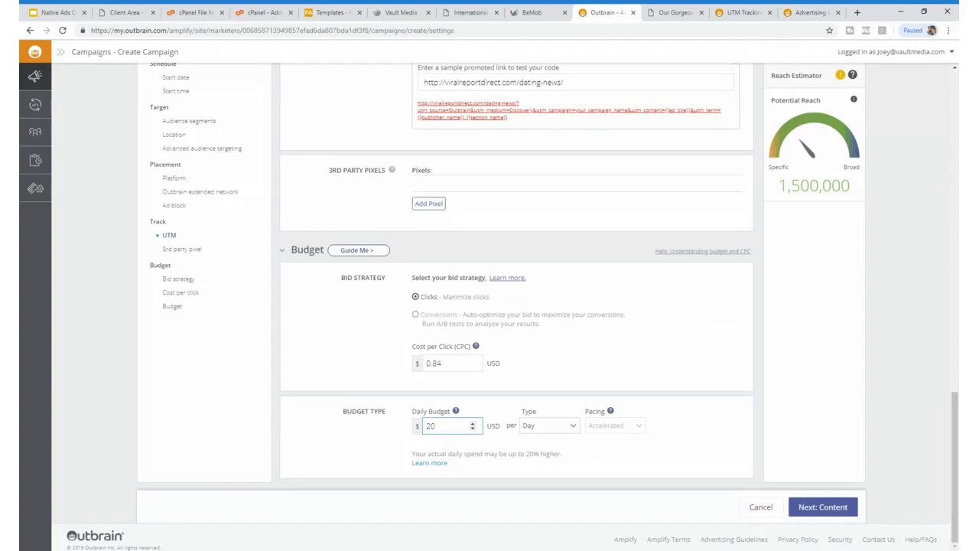
pyautogui.press('BackSpace')
pyautogui.press('BackSpace')
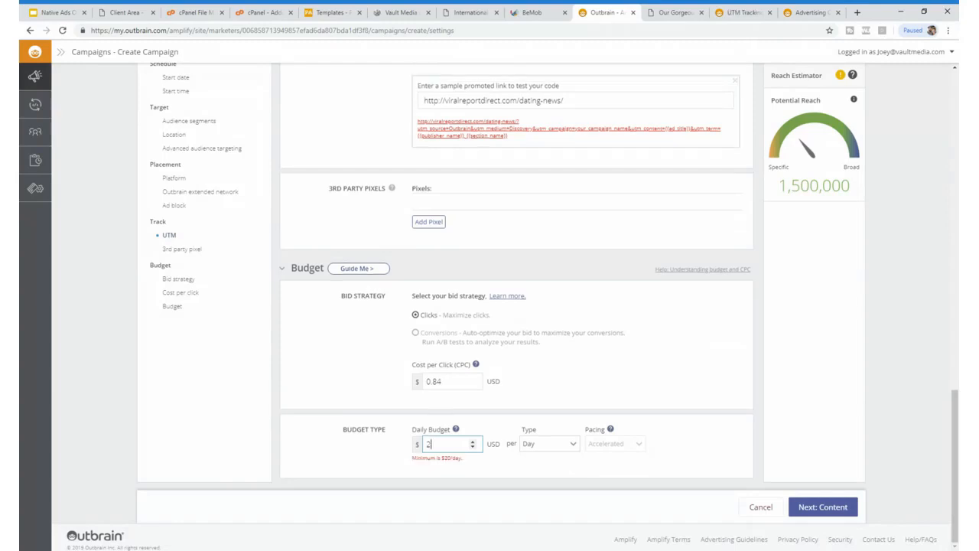
pyautogui.write('50')
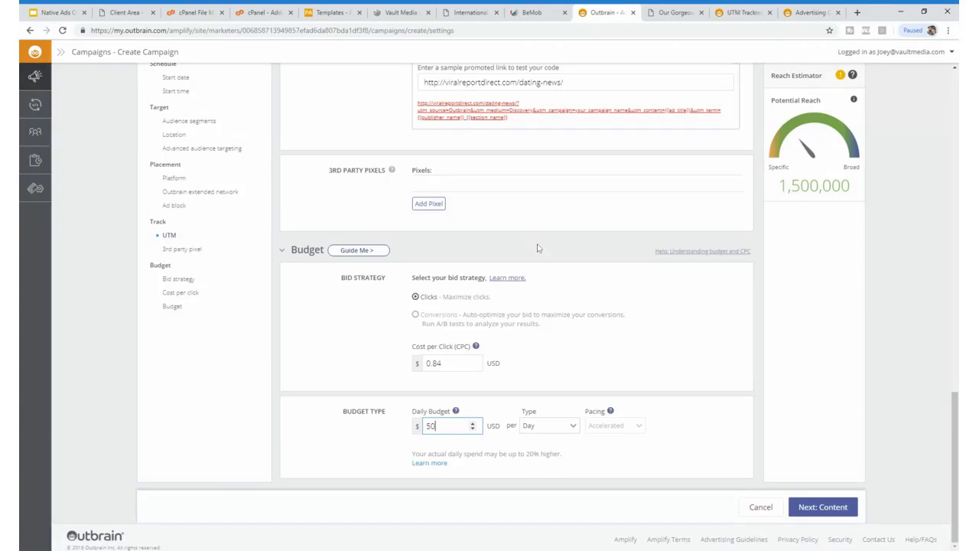
pyautogui.click(563, 434)
# Step: Cancel the campaign creation to return to the Campaigns list
pyautogui.click(426, 426)
pyautogui.click(654, 436)
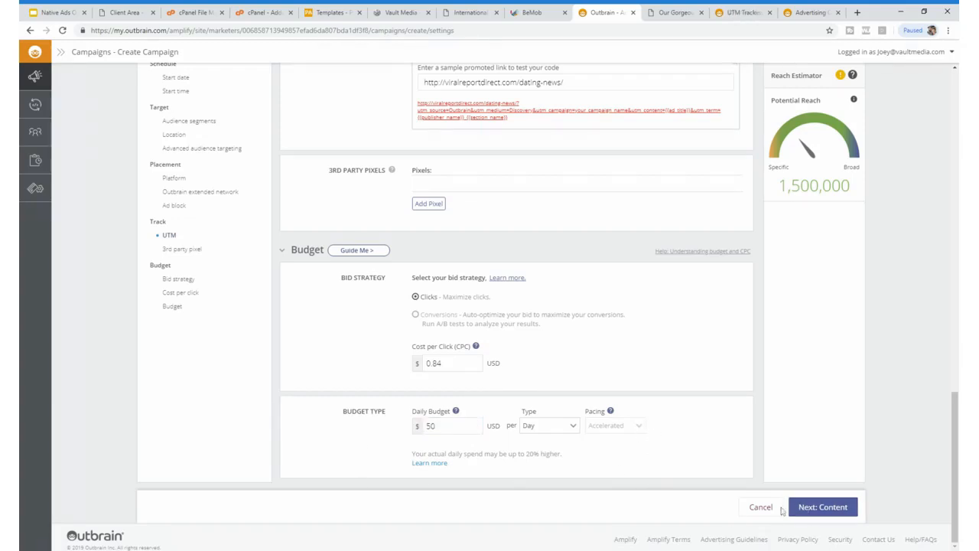
pyautogui.scroll(6, 612, 409)
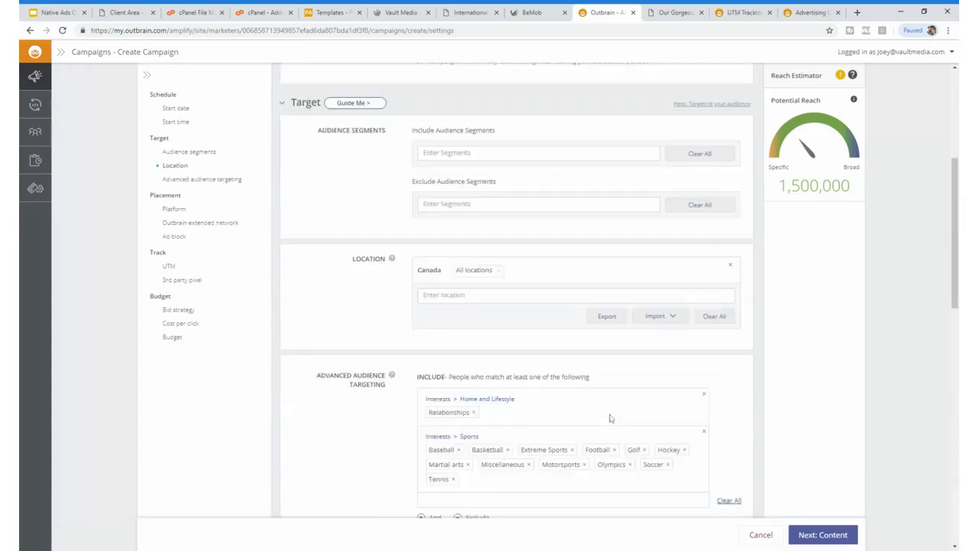
pyautogui.scroll(-6, 612, 416)
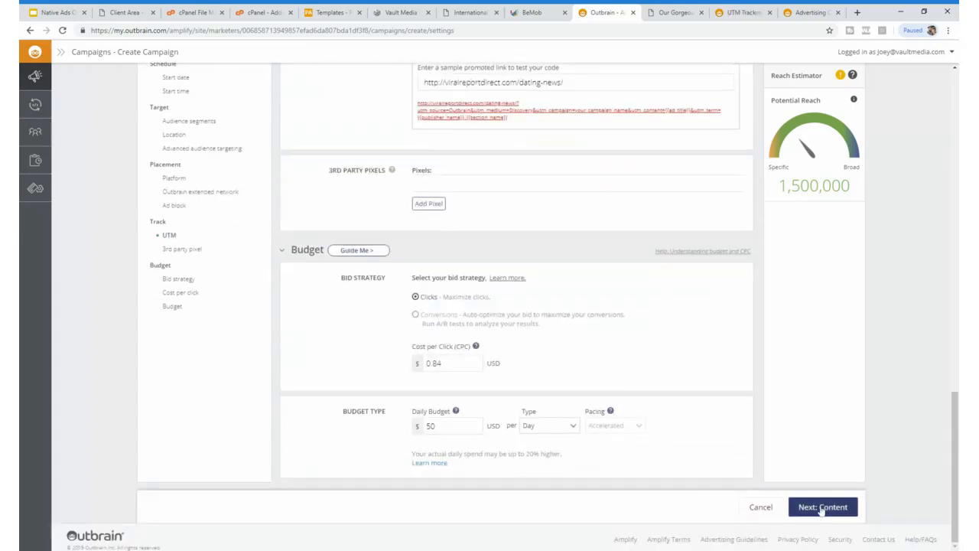
pyautogui.click(760, 506)
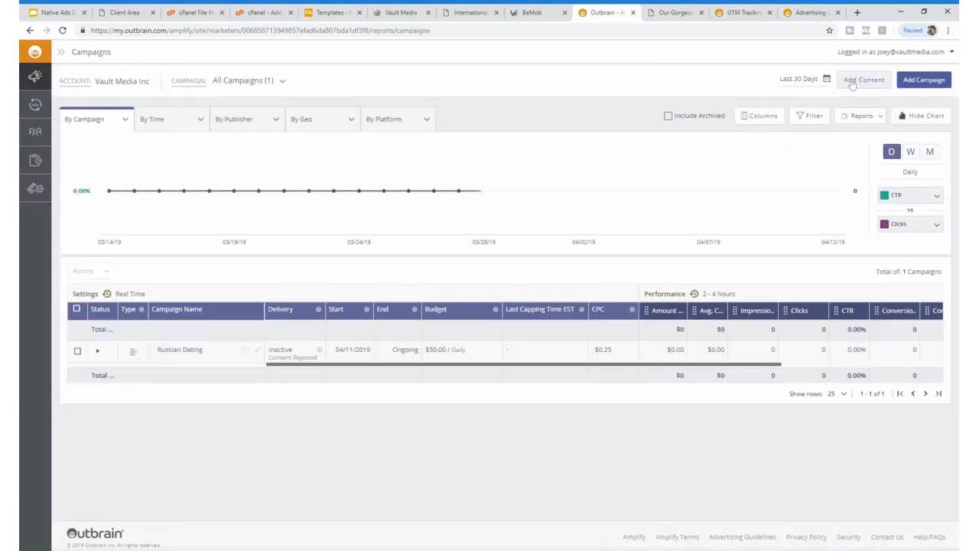
# Step: Open the Add Content page for the Russian Dating campaign
pyautogui.click(852, 84)
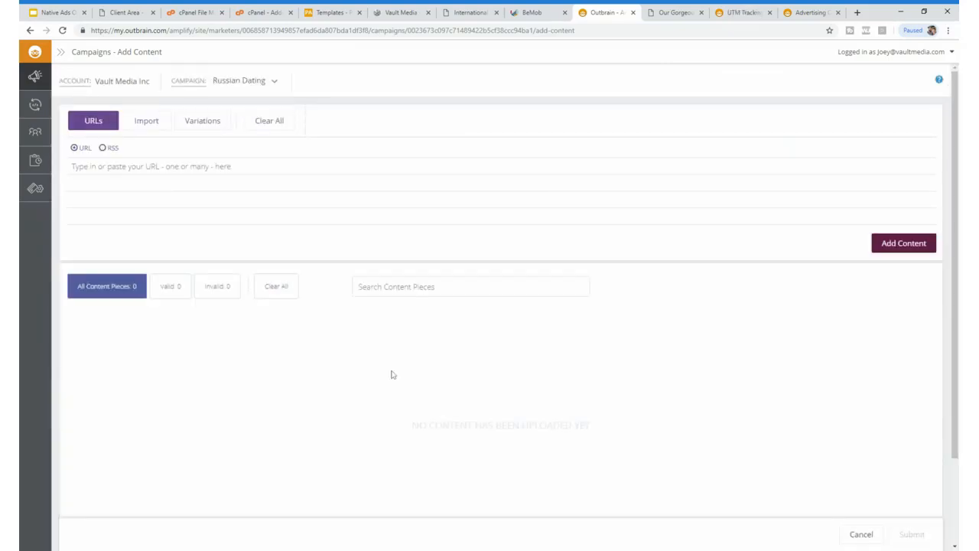
pyautogui.scroll(-2, 398, 374)
pyautogui.scroll(2, 407, 368)
# Step: In BeMob, close Edit Traffic Source and discard the unsaved changes
pyautogui.click(72, 166)
pyautogui.hotkey('ctrl', 'shift', 'Tab')
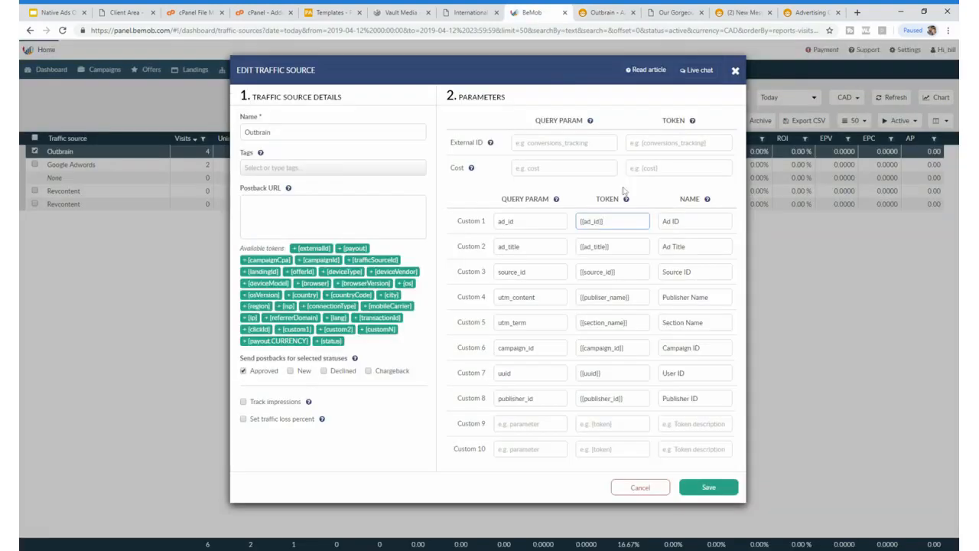
pyautogui.click(735, 71)
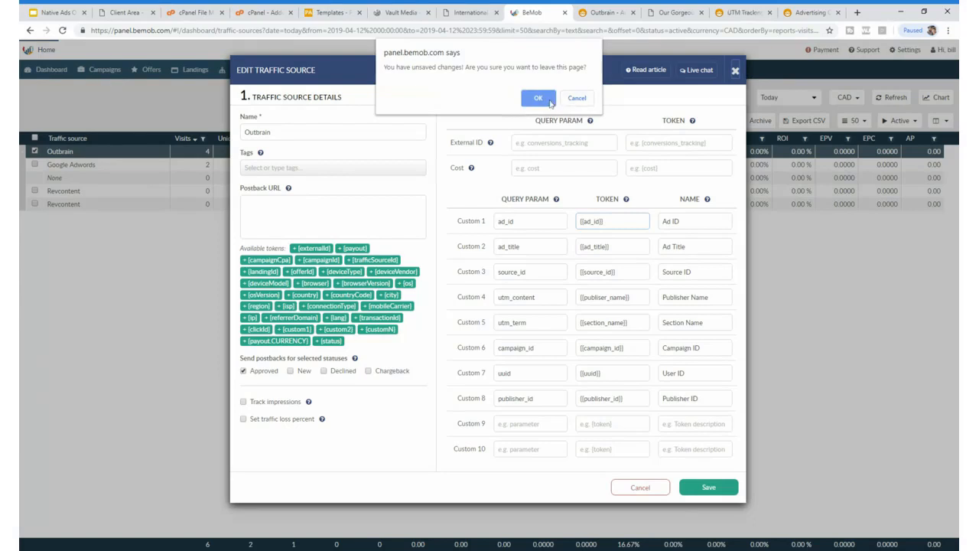
pyautogui.click(549, 101)
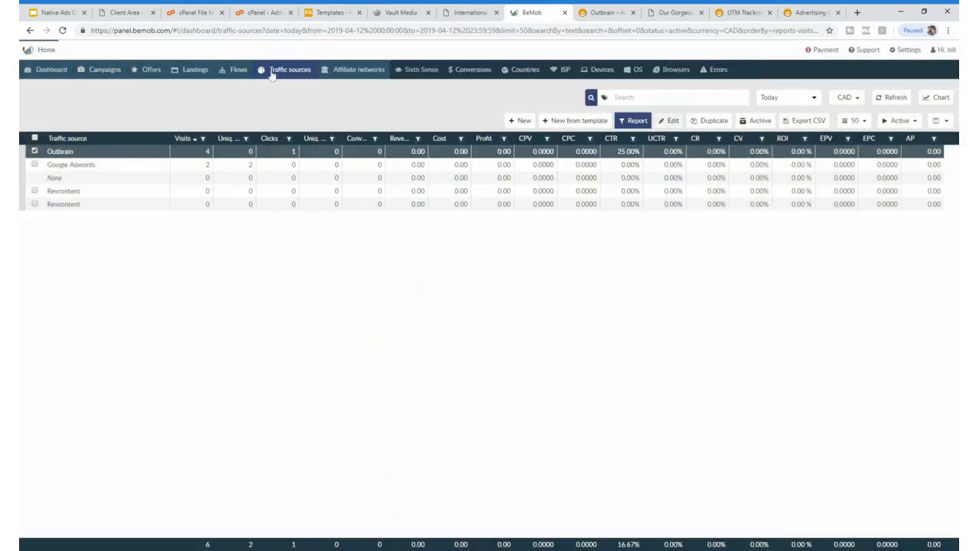
# Step: Copy the Outbrain Russian Dating campaign URL from BeMob's Campaign links
pyautogui.click(99, 72)
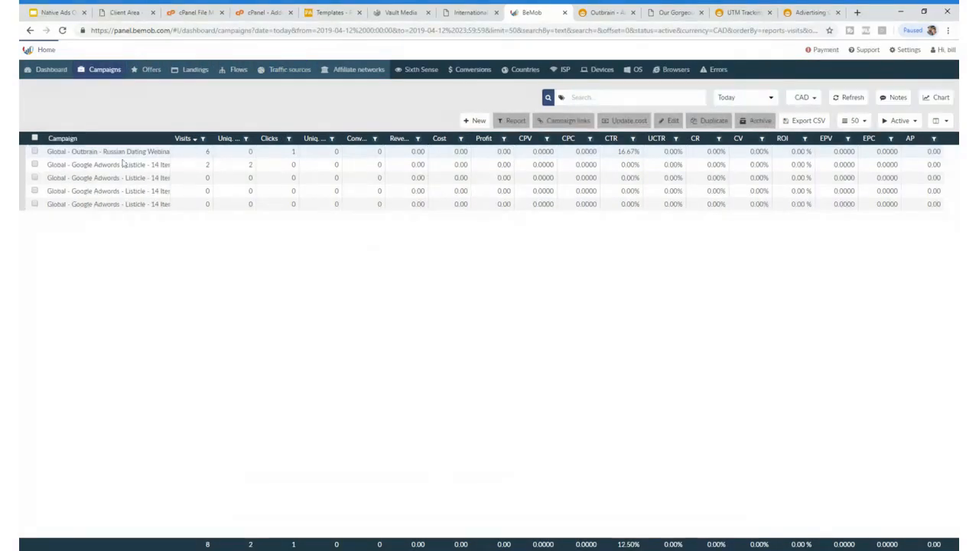
pyautogui.click(34, 152)
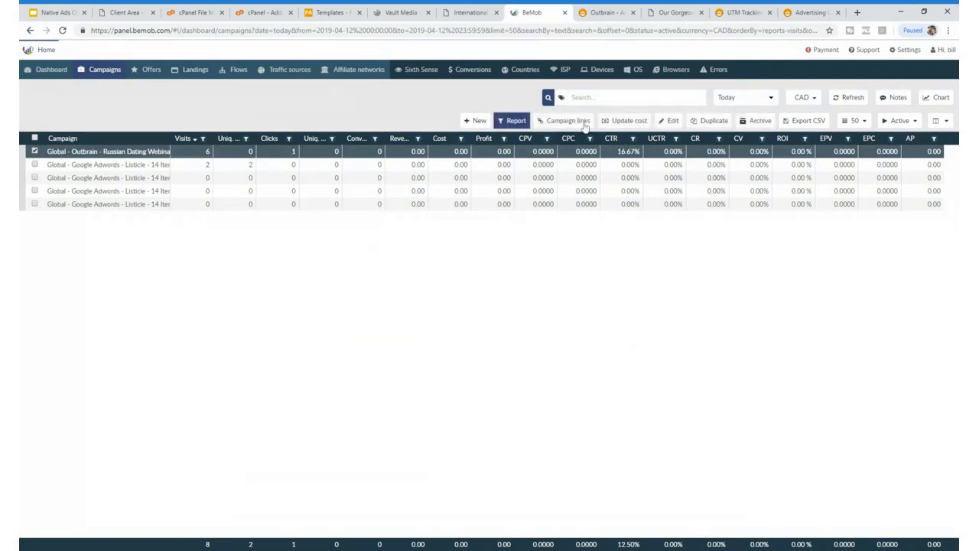
pyautogui.click(564, 121)
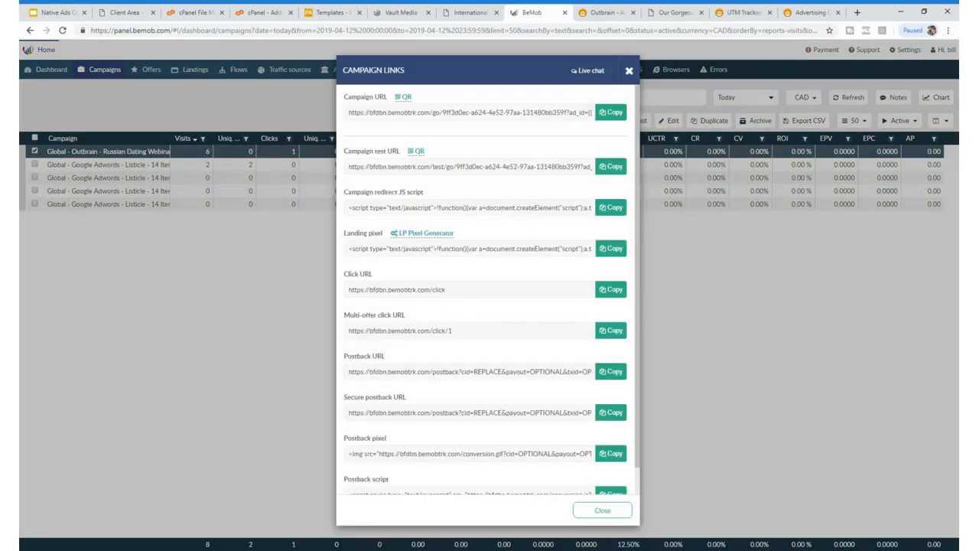
pyautogui.moveTo(445, 290); pyautogui.dragTo(348, 290)
pyautogui.click(544, 304)
pyautogui.moveTo(348, 112); pyautogui.dragTo(638, 115)
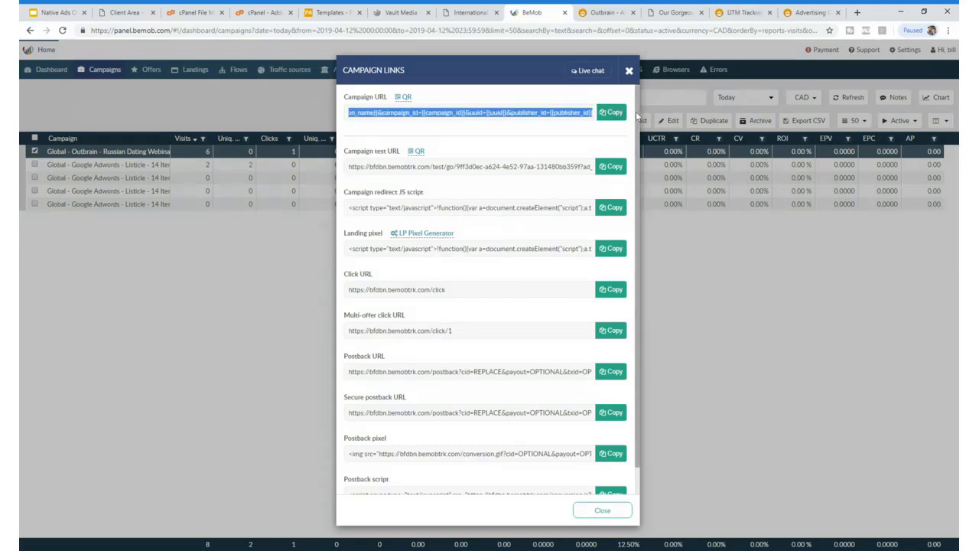
pyautogui.hotkey('alt', 'Tab')
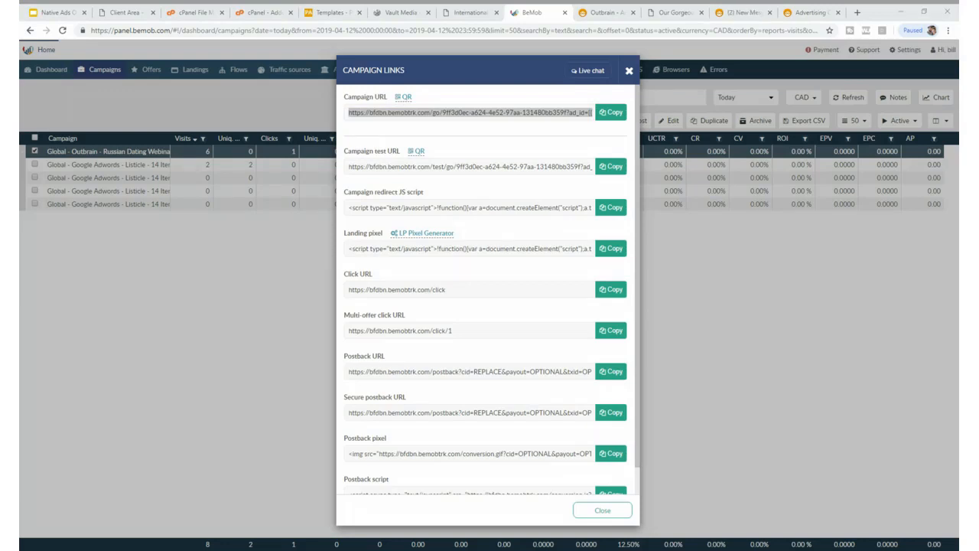
pyautogui.hotkey('ctrl', 'Tab')
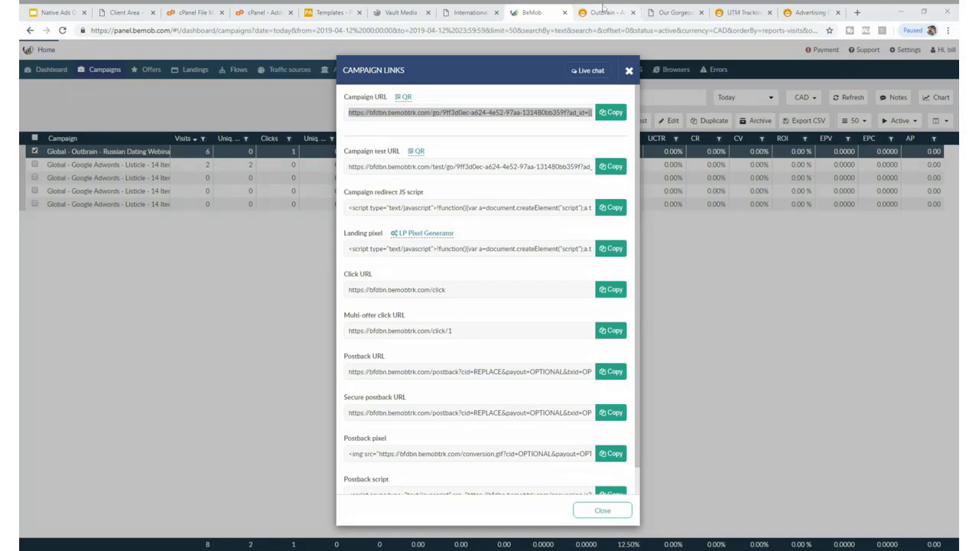
pyautogui.click(542, 9)
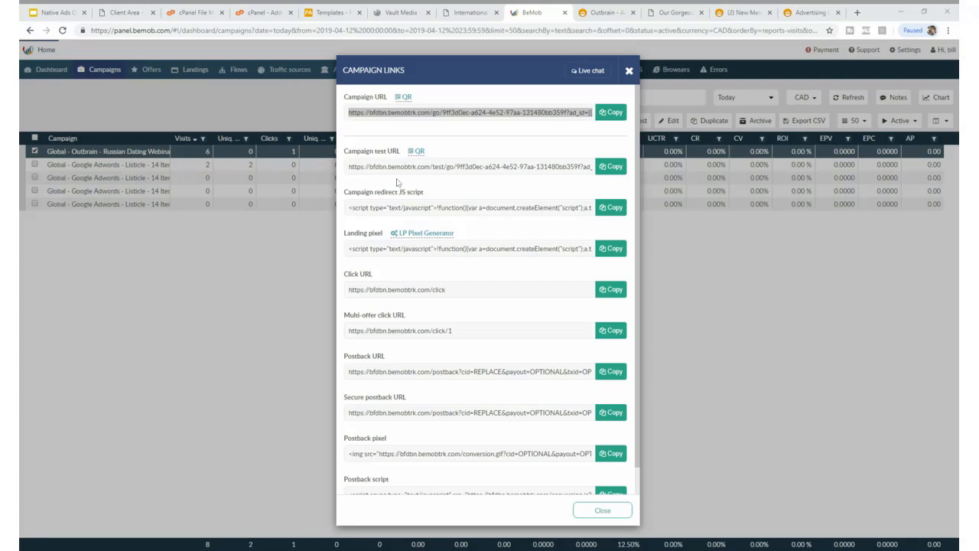
pyautogui.click(608, 12)
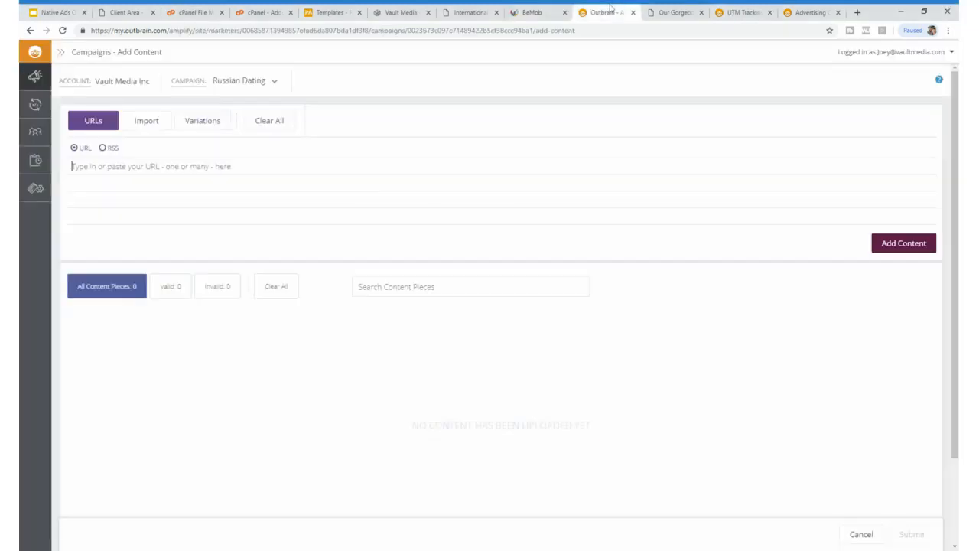
# Step: Paste the BeMob campaign URL and add it as content, which Outbrain flags as invalid
pyautogui.click(531, 13)
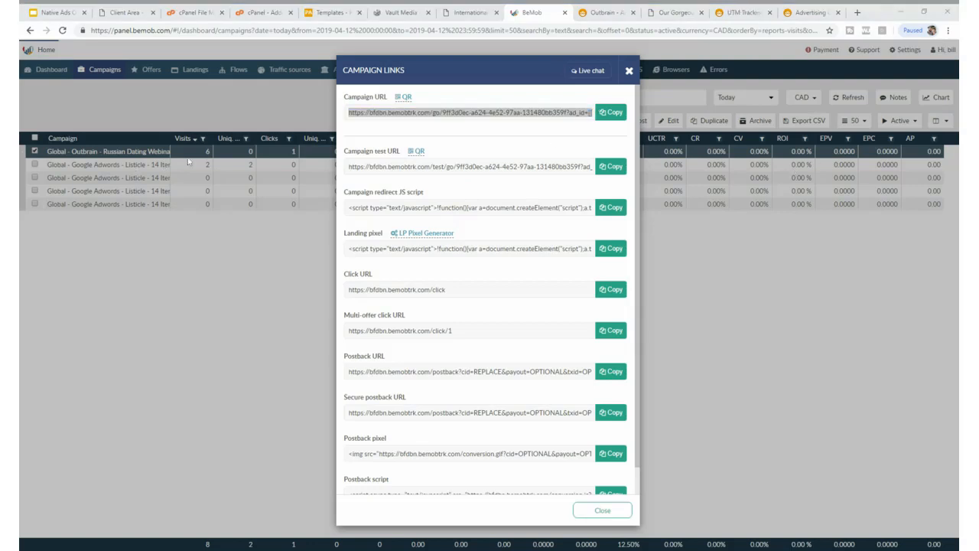
pyautogui.click(581, 8)
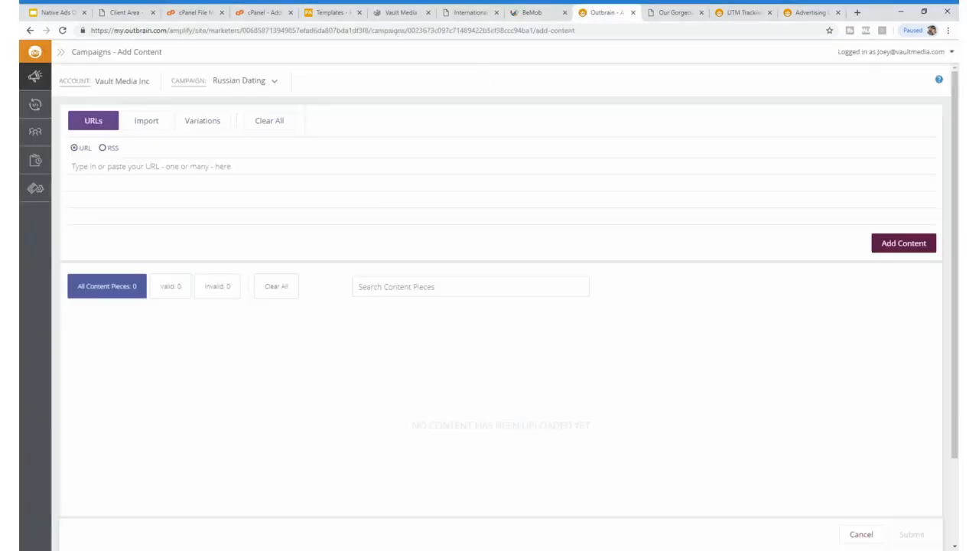
pyautogui.write('https://bfdbn.bemobtrk.com/go/9ff3d0ec-a624-4e52-97aa-131480bb359f?ad_id={{ad_id}}&ad_title={{ad_title}}&source_id={{source_id}}&utm_content={{publiser_name}}&utm_term={{section_name}}&campaign_id={{campaign_id}}&uuid={{uuid}}&publisher_id={{publisher_id}}')
pyautogui.click(299, 237)
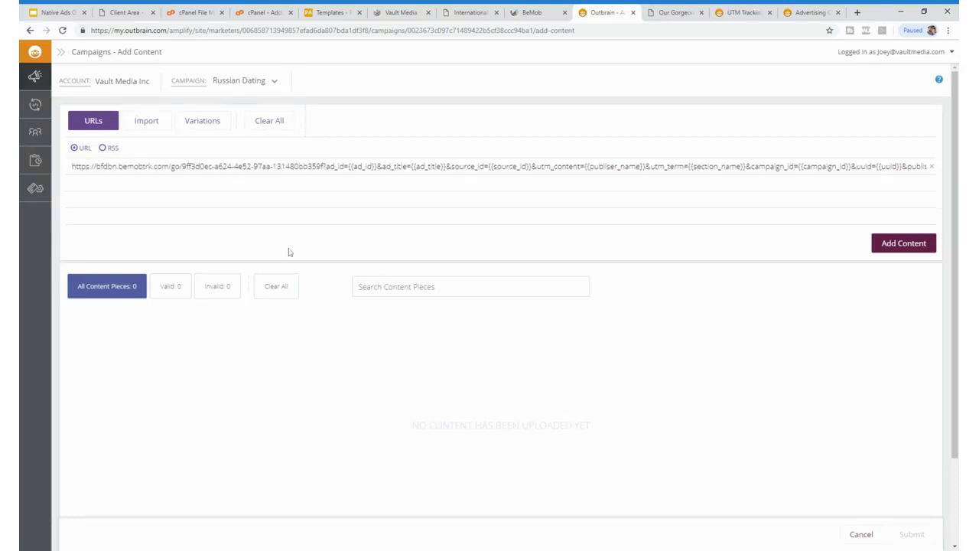
pyautogui.click(897, 243)
pyautogui.scroll(-2, 568, 376)
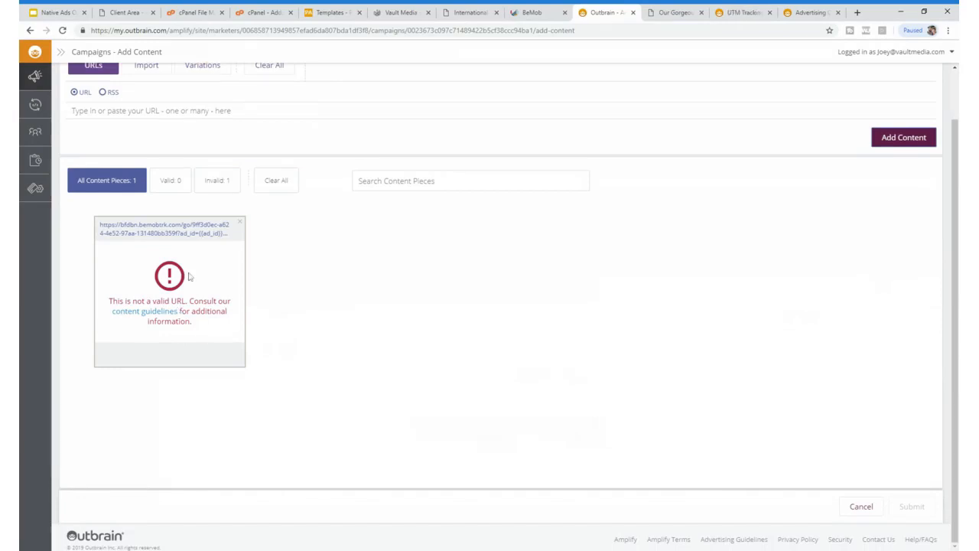
# Step: Paste the campaign URL again and select its query string
pyautogui.click(235, 107)
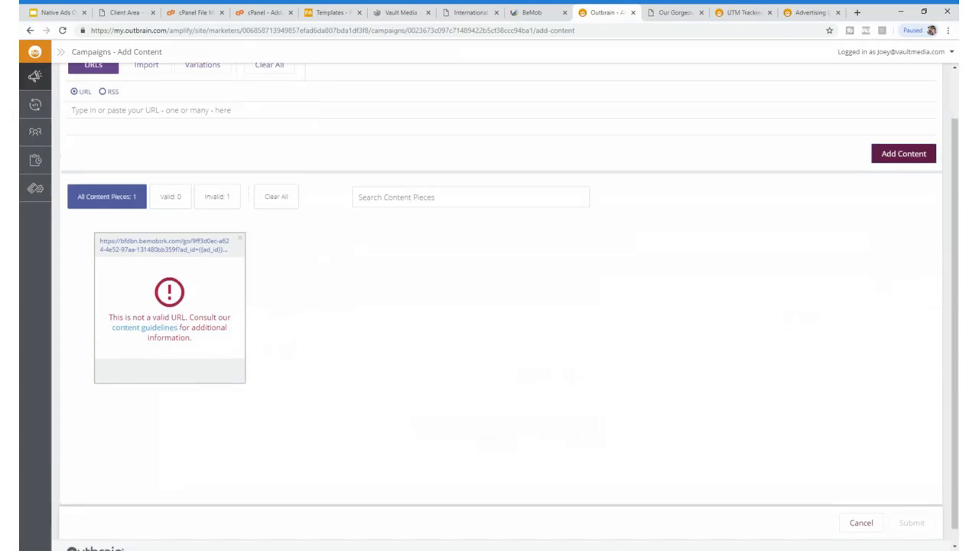
pyautogui.write('https://bfdbn.bemobtrk.com/go/9ff3d0ec-a624-4e52-97aa-131480bb359f?ad_id={{ad_id}}&ad_title={{ad_title}}&source_id={{source_id}}&utm_content={{publiser_name}}&utm_term={{section_name}}&campaign_id={{campaign_id}}&uuid={{uuid}}&publisher_id={{publisher_id}}')
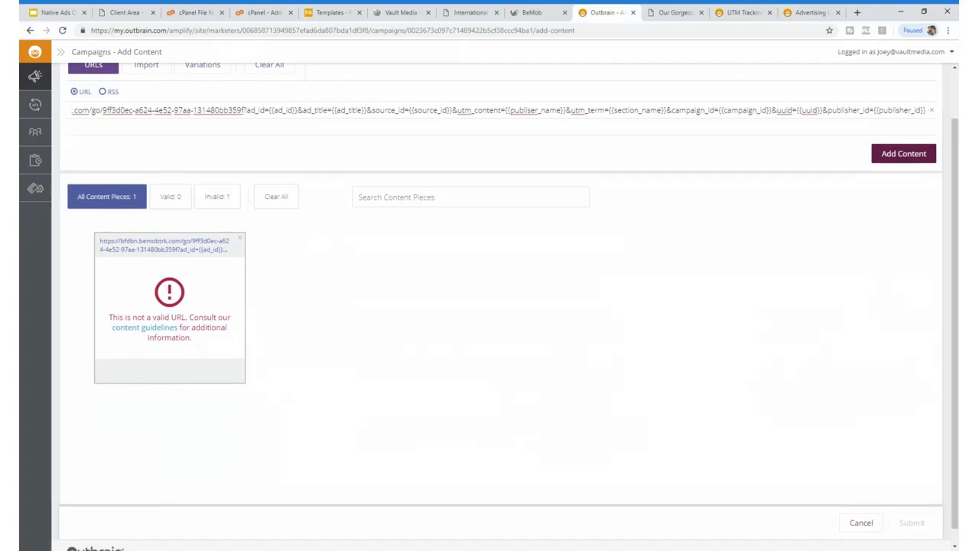
pyautogui.moveTo(243, 110); pyautogui.dragTo(925, 110)
# Step: Delete the ?ad_id=… query string and add the base BeMob URL as a content piece
pyautogui.press('BackSpace')
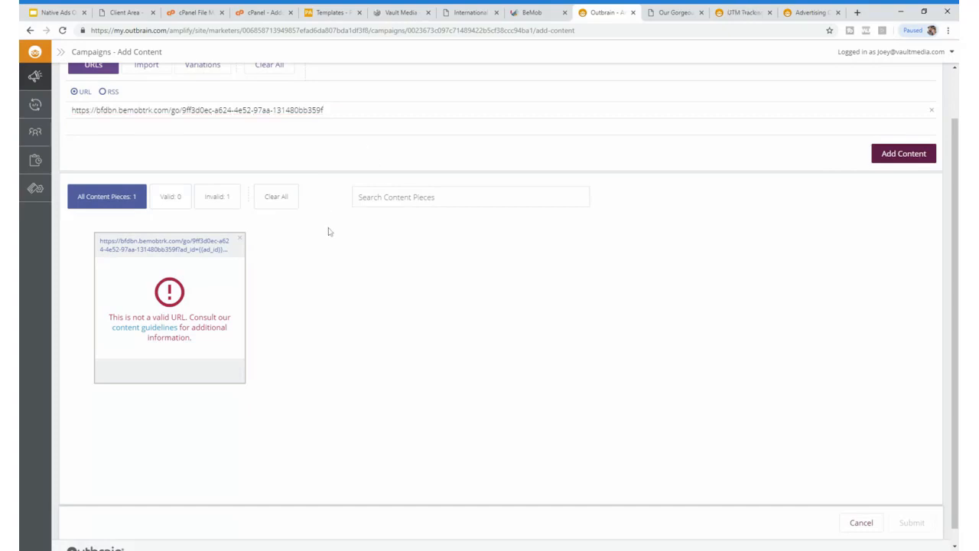
pyautogui.click(909, 159)
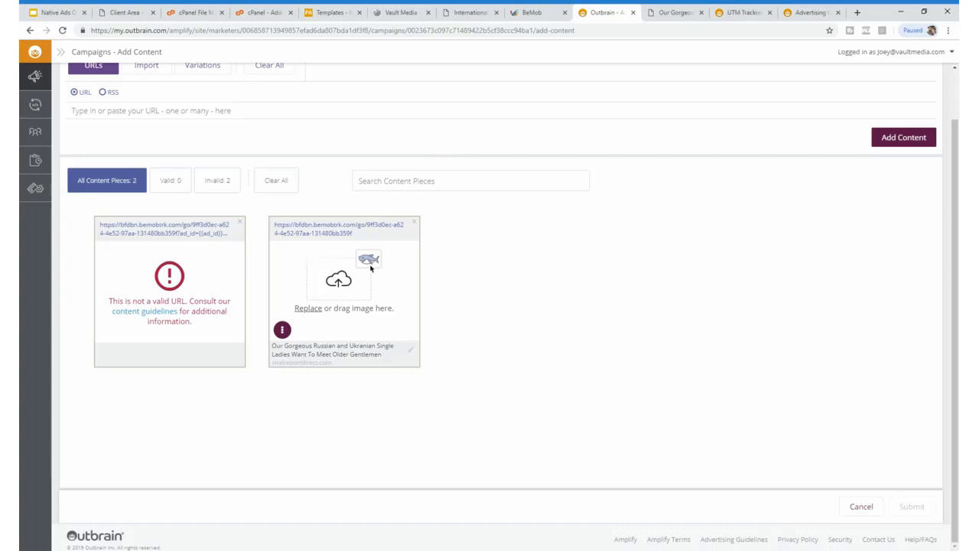
pyautogui.click(405, 355)
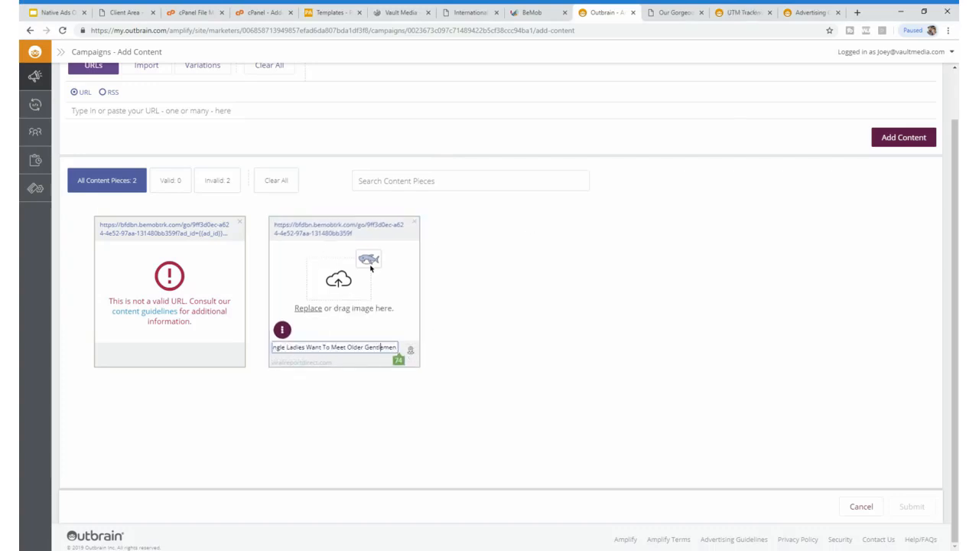
pyautogui.moveTo(345, 347); pyautogui.dragTo(234, 352)
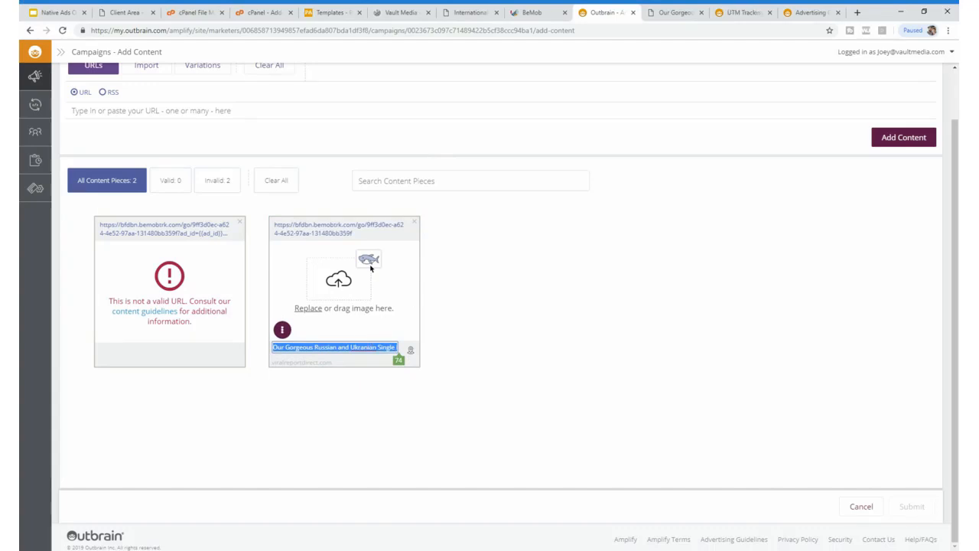
pyautogui.click(342, 228)
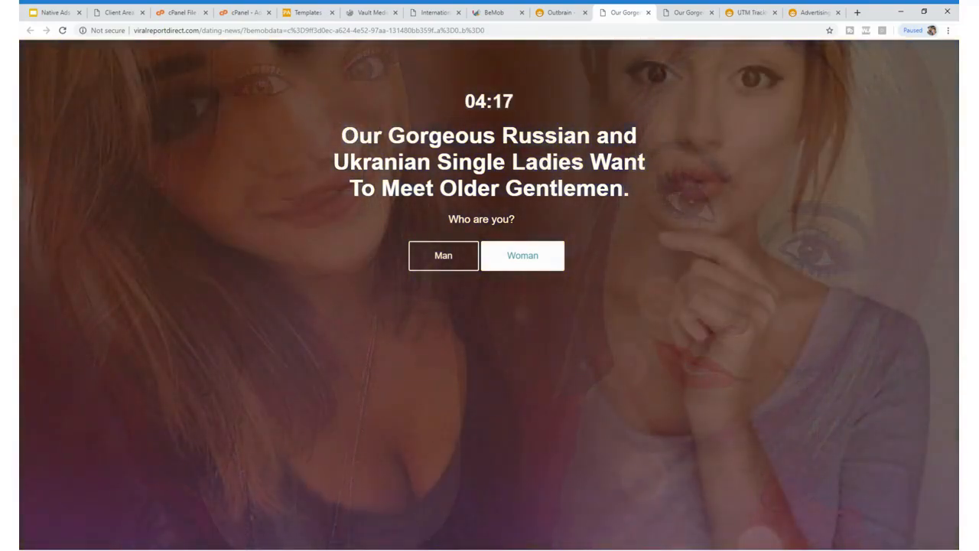
pyautogui.click(562, 13)
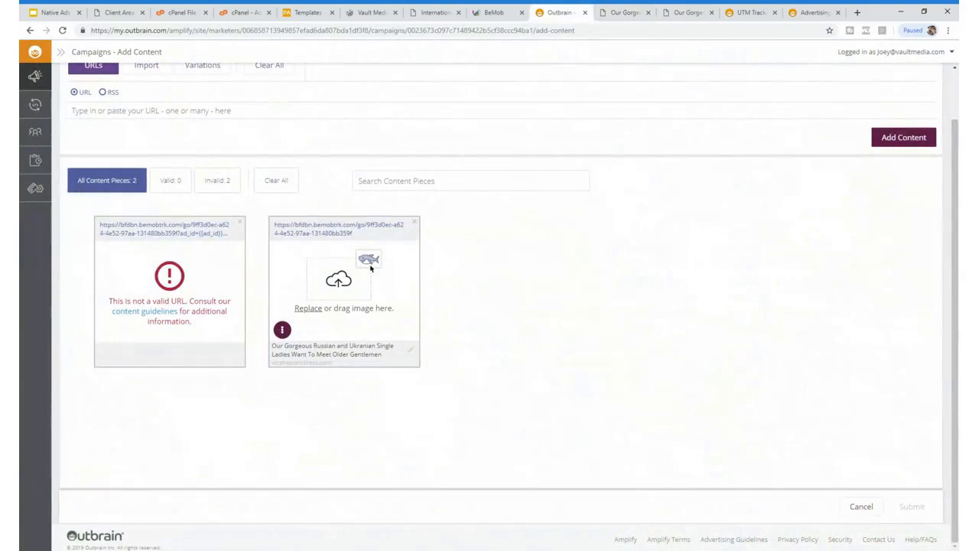
pyautogui.click(320, 351)
pyautogui.hotkey('shift', 'Left')
pyautogui.hotkey('shift', 'Left')
pyautogui.hotkey('shift', 'Left')
pyautogui.hotkey('shift', 'Left')
pyautogui.hotkey('shift', 'Left')
pyautogui.hotkey('shift', 'Left')
pyautogui.hotkey('shift', 'Left')
pyautogui.hotkey('shift', 'Left')
pyautogui.hotkey('shift', 'Left')
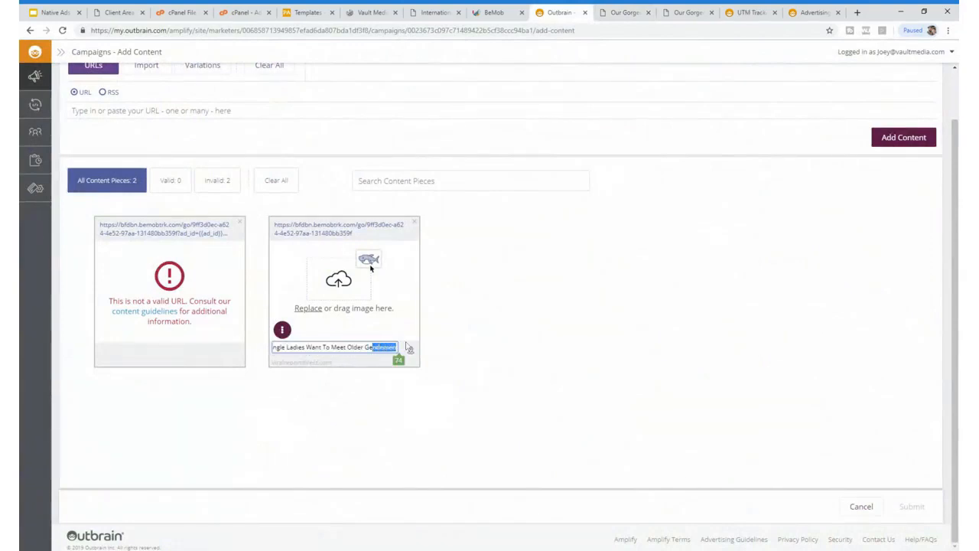
pyautogui.press('Left')
pyautogui.click(348, 371)
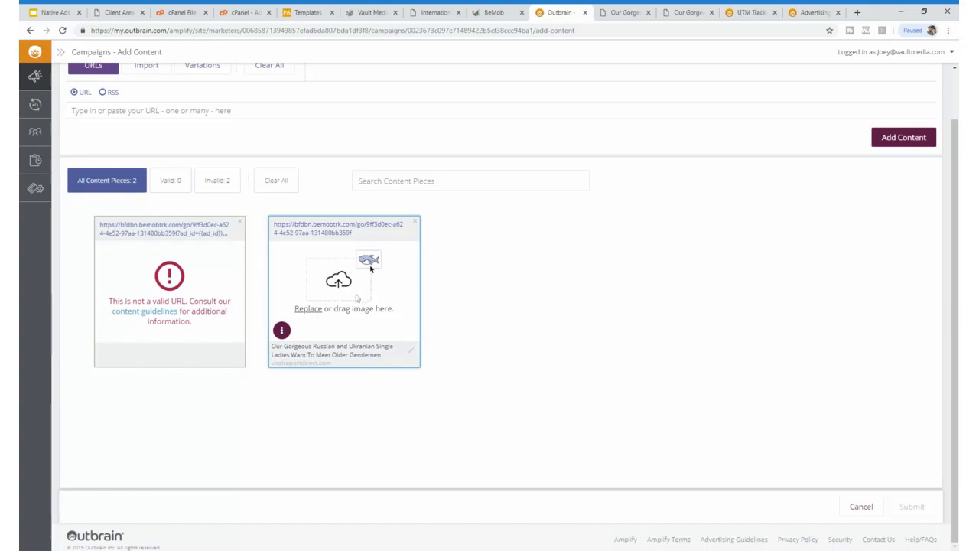
# Step: Replace the second card's image with an uploaded photo of a woman and apply it
pyautogui.click(303, 309)
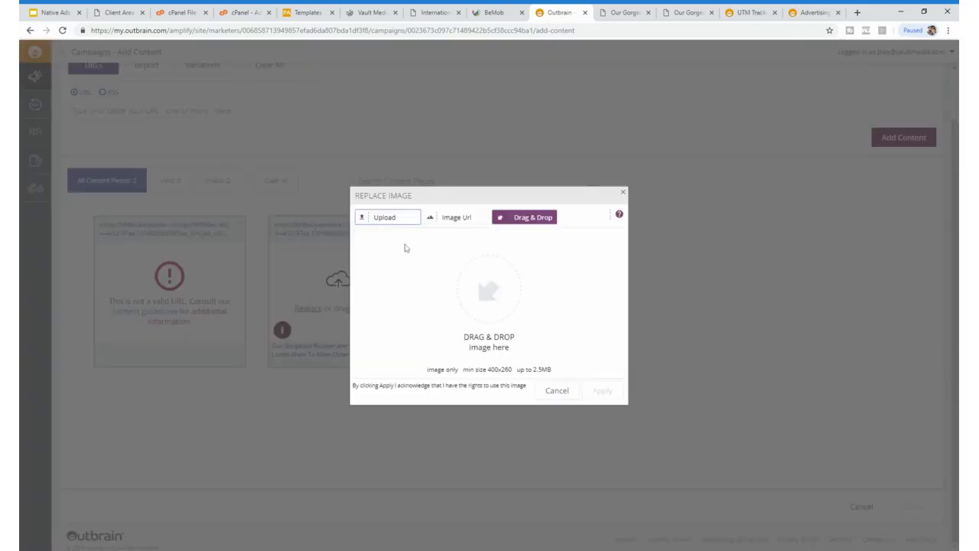
pyautogui.click(386, 220)
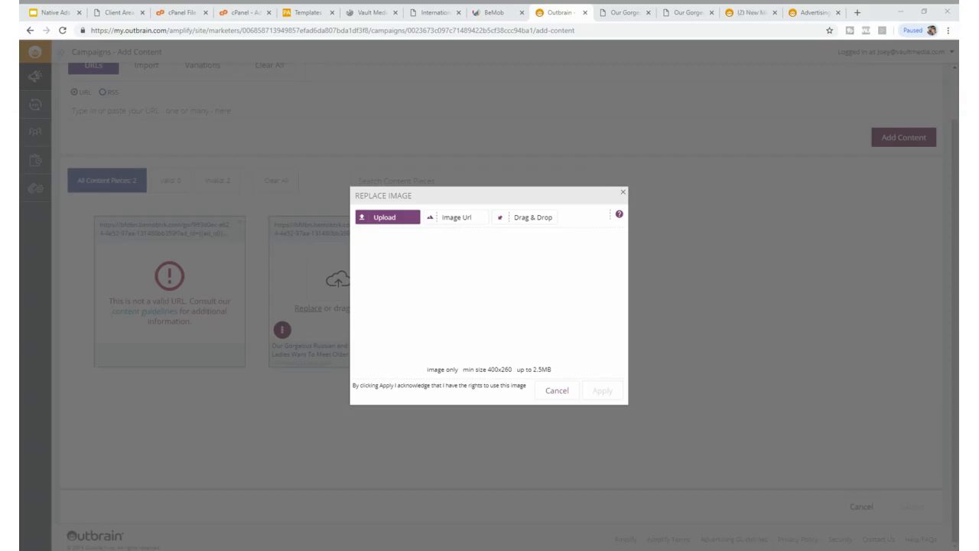
pyautogui.doubleClick(358, 241)
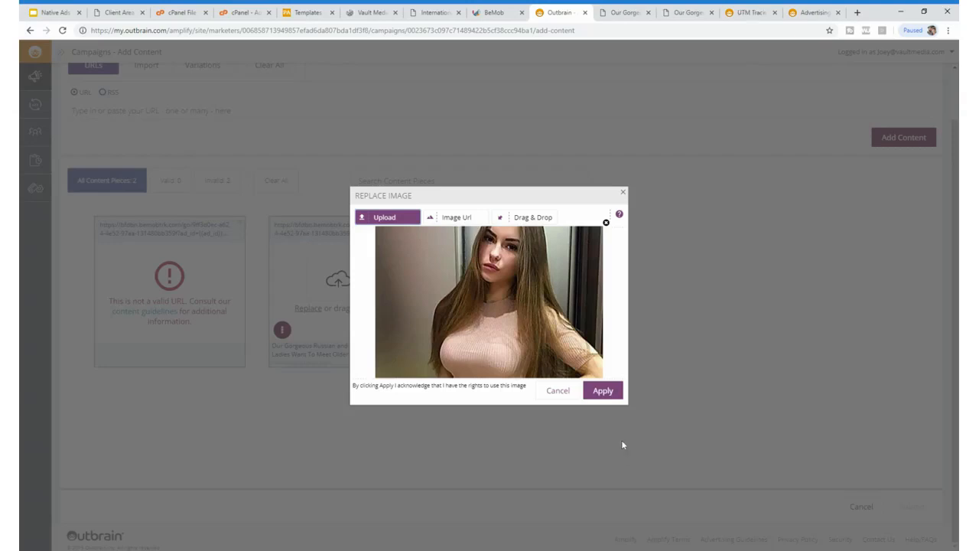
pyautogui.click(604, 391)
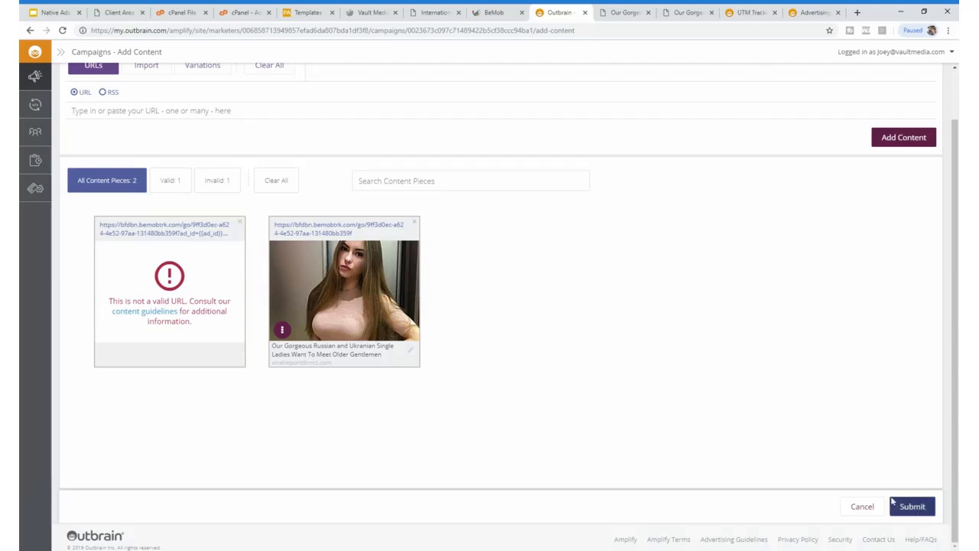
# Step: Discard the unsaved content and open the Russian Dating campaign's content report
pyautogui.click(862, 506)
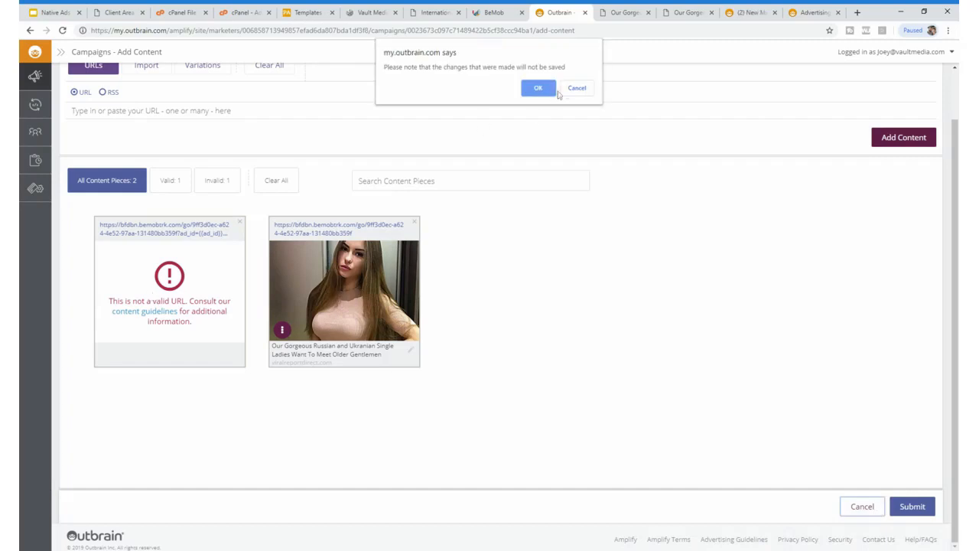
pyautogui.click(538, 88)
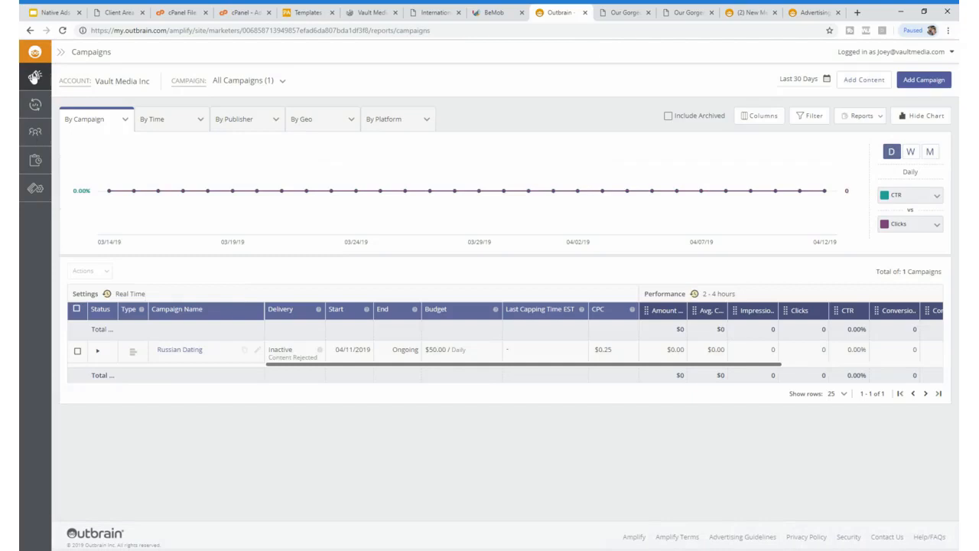
pyautogui.click(35, 76)
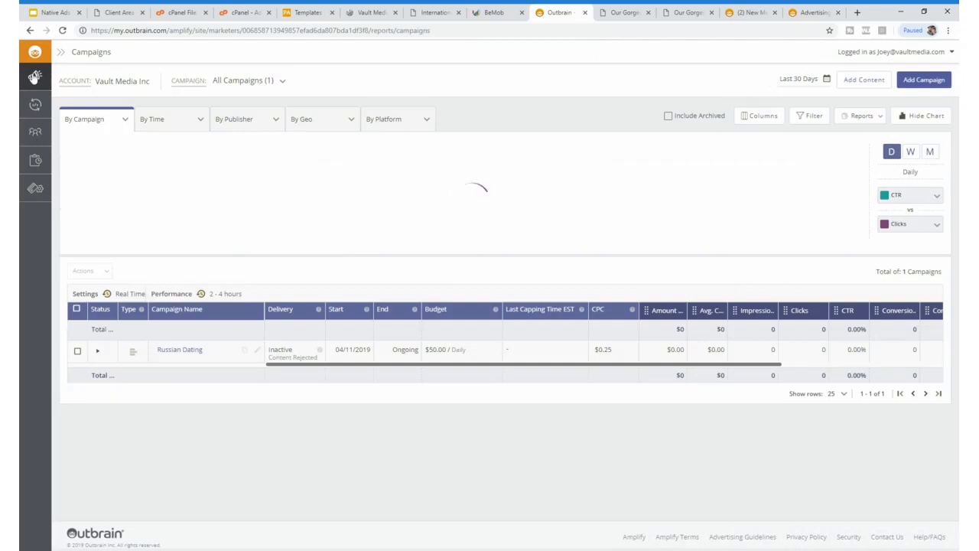
pyautogui.click(194, 354)
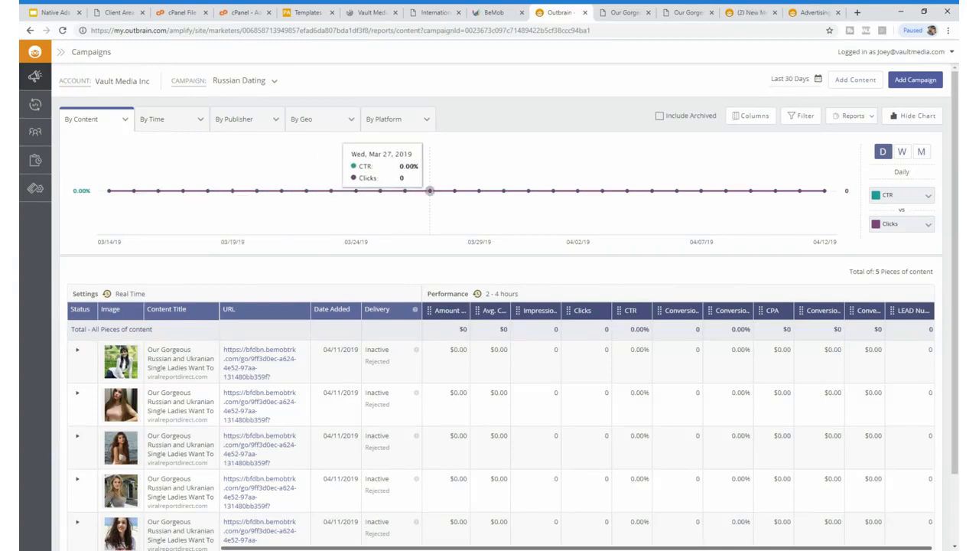
# Step: Review the five rejected pieces, then bring up the Advertising guidelines page
pyautogui.scroll(-2, 429, 190)
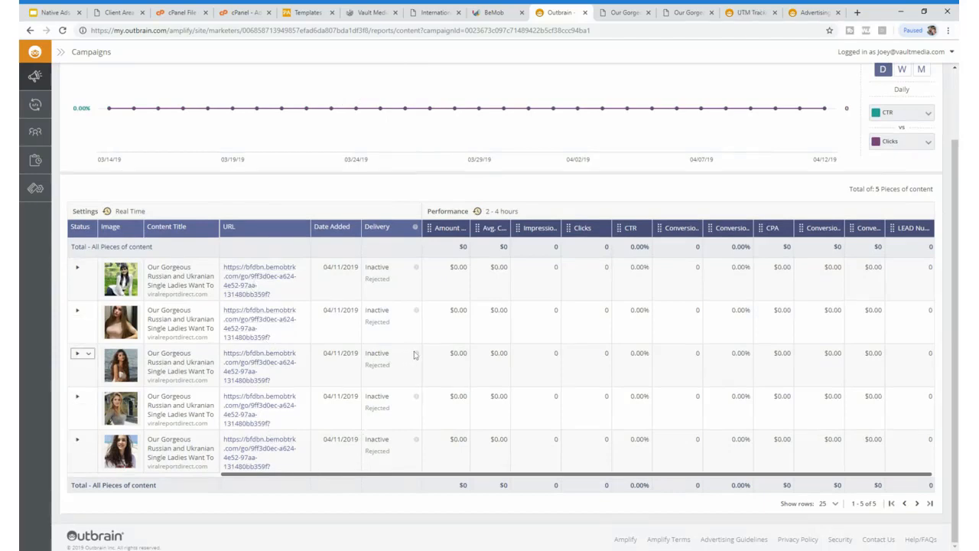
pyautogui.scroll(2, 473, 302)
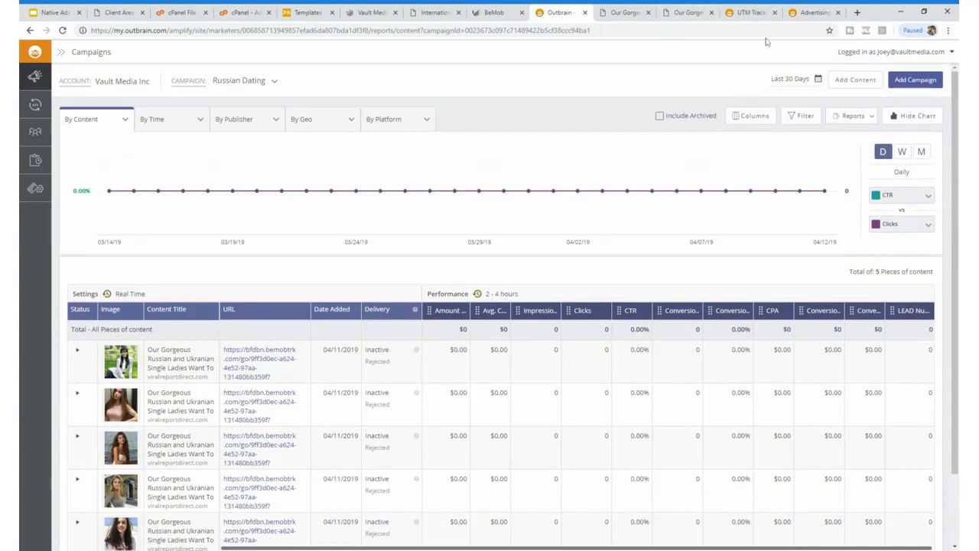
pyautogui.click(814, 10)
pyautogui.moveTo(815, 11); pyautogui.dragTo(623, 11)
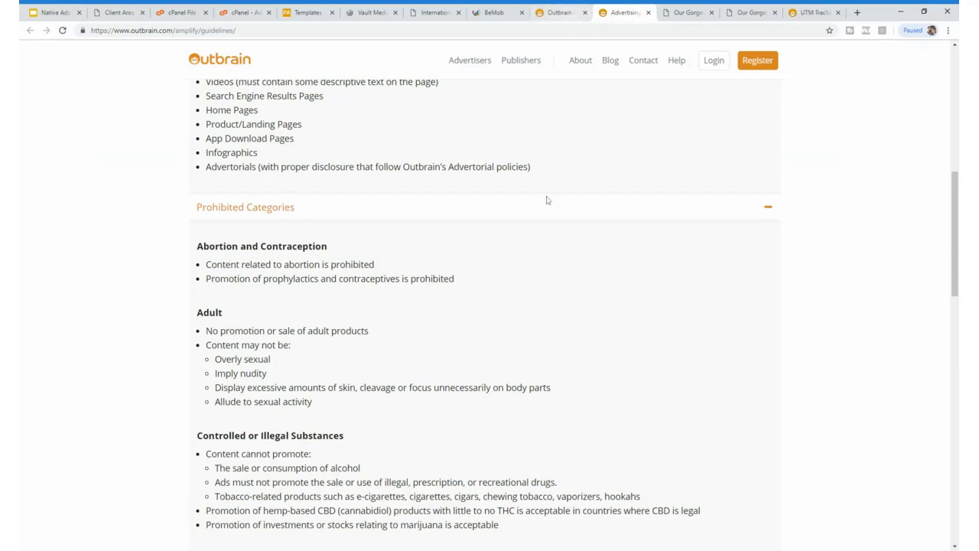
# Step: Expand Prohibited Categories to read the Adult content rules, then return to the Russian Dating report
pyautogui.scroll(5, 558, 209)
pyautogui.scroll(2, 525, 239)
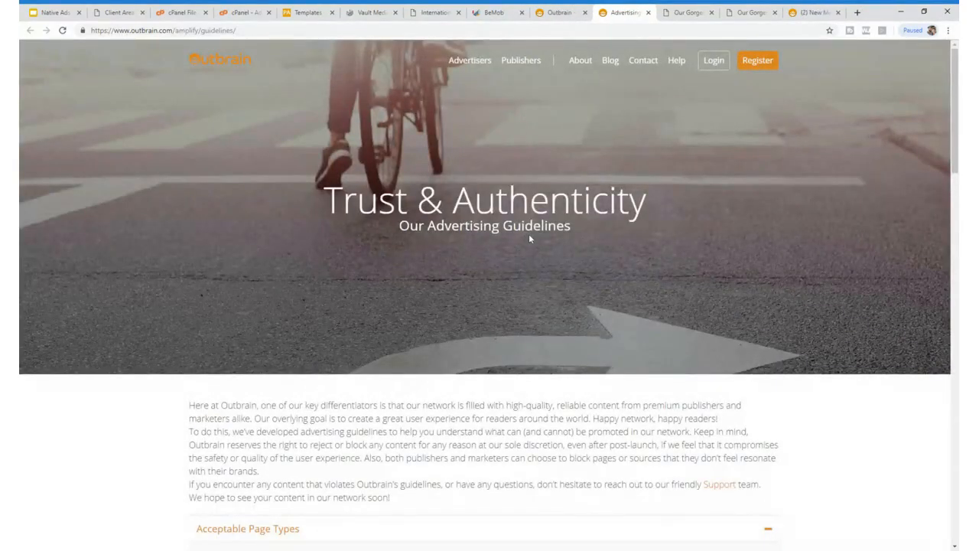
pyautogui.scroll(-2, 529, 233)
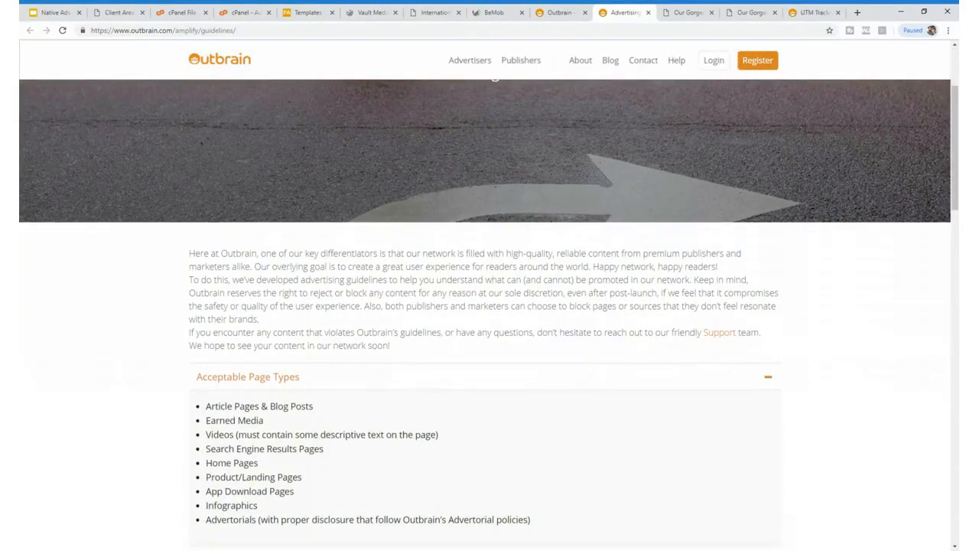
pyautogui.scroll(-6, 528, 271)
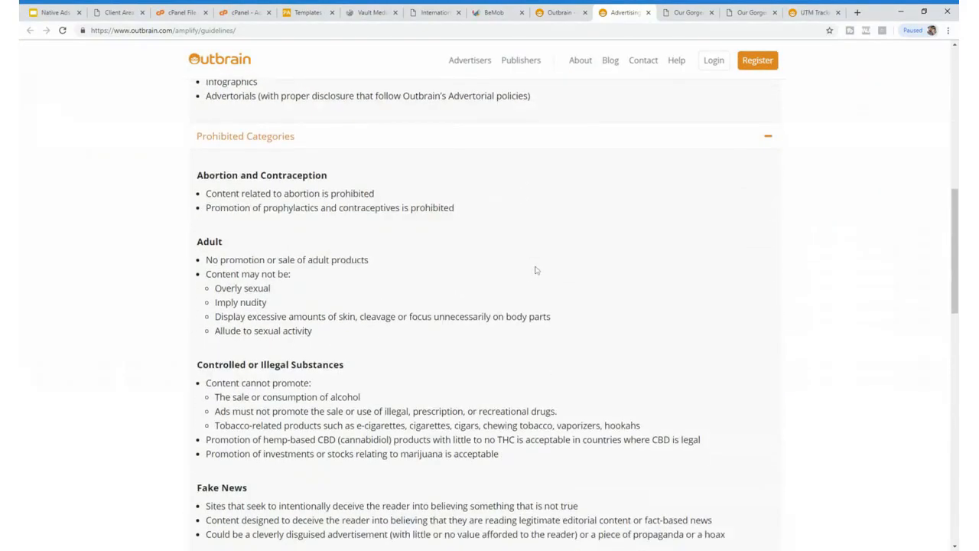
pyautogui.scroll(-1, 535, 270)
pyautogui.moveTo(198, 211); pyautogui.dragTo(206, 212)
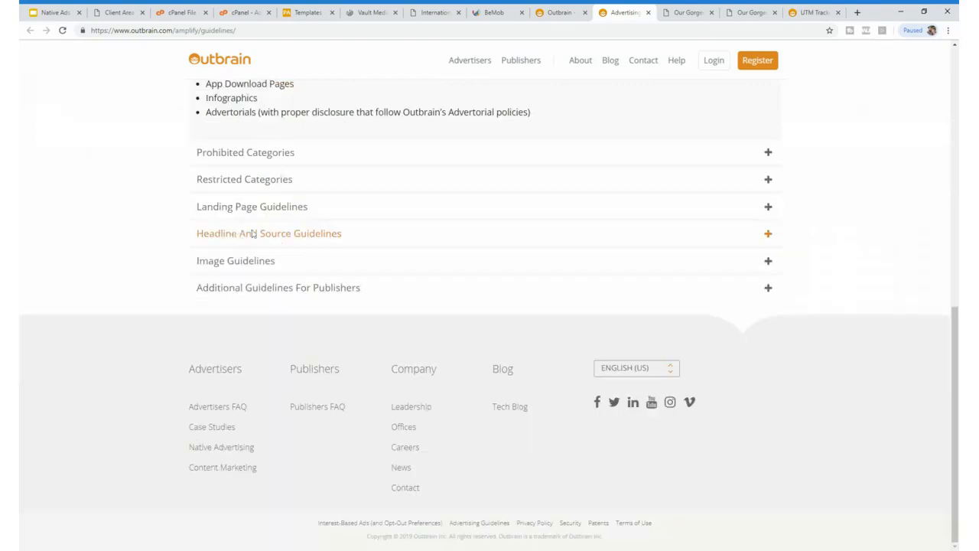
pyautogui.scroll(4, 268, 136)
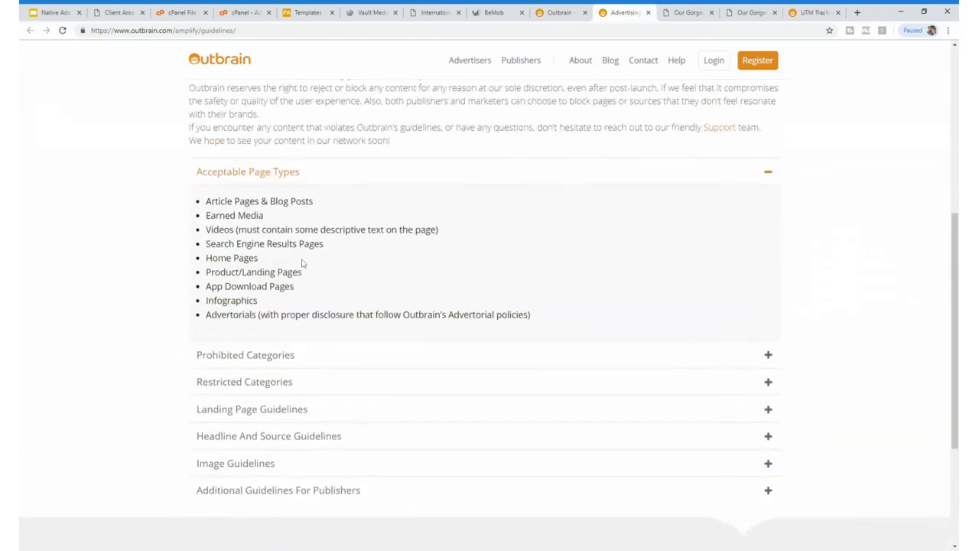
pyautogui.click(257, 457)
pyautogui.scroll(-4, 389, 280)
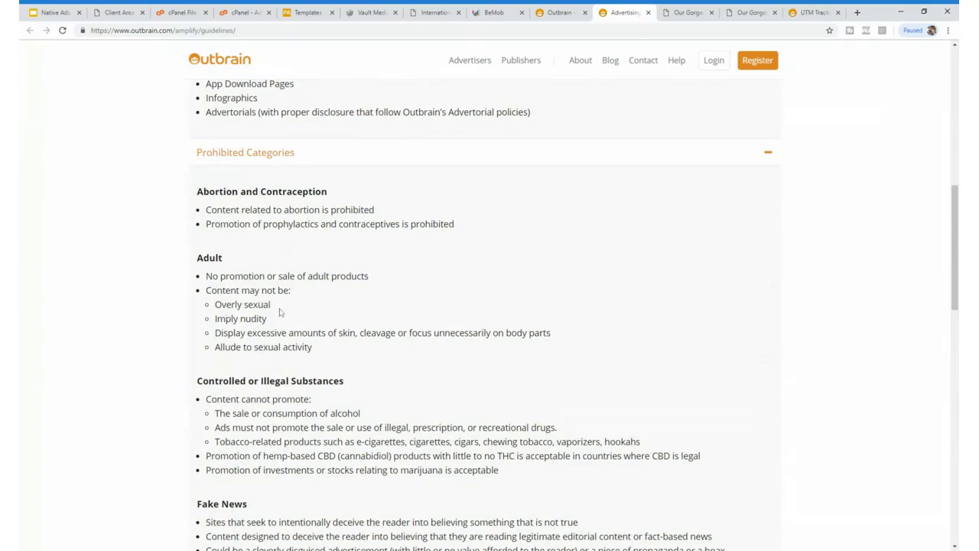
pyautogui.click(562, 12)
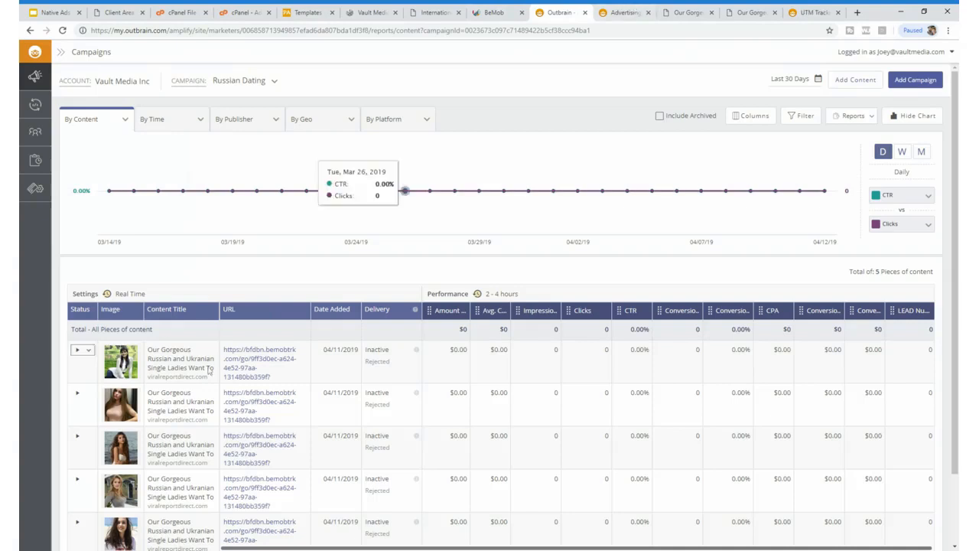
# Step: Scroll the rejected content report, then switch back to the guidelines' Adult content rules
pyautogui.scroll(-2, 183, 382)
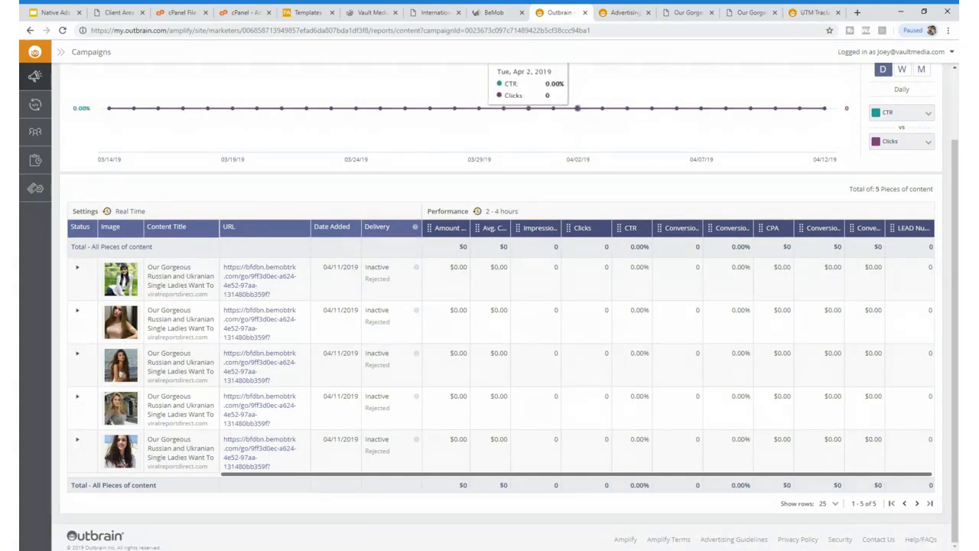
pyautogui.click(618, 10)
pyautogui.click(558, 10)
pyautogui.click(604, 9)
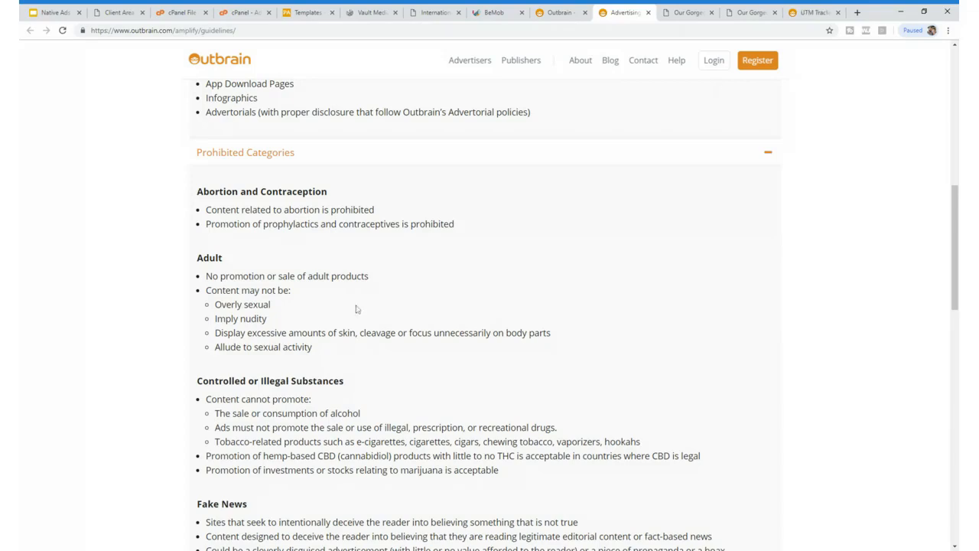
# Step: Expand the guidelines' Restricted Categories section on Dating & Personals, then go back to the Russian Dating report
pyautogui.scroll(-5, 444, 321)
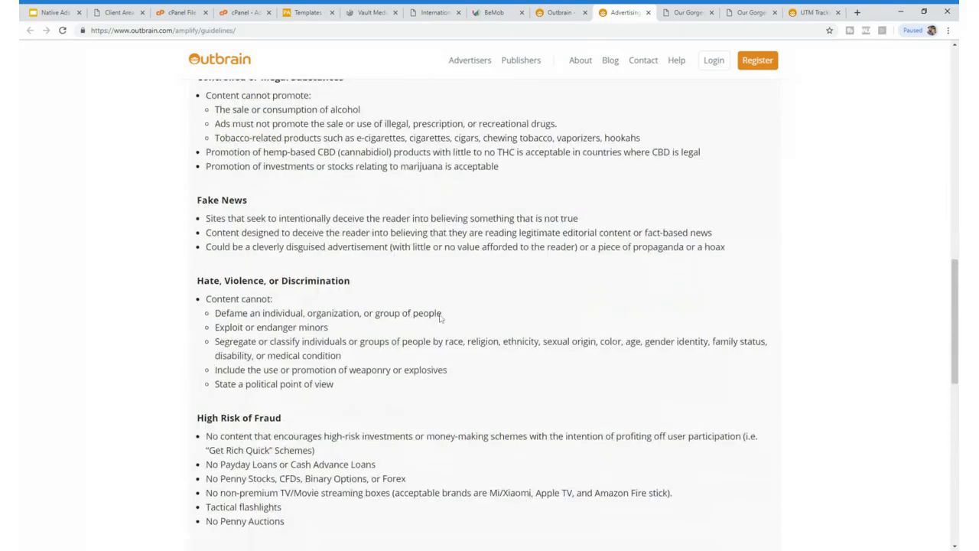
pyautogui.scroll(-4, 452, 319)
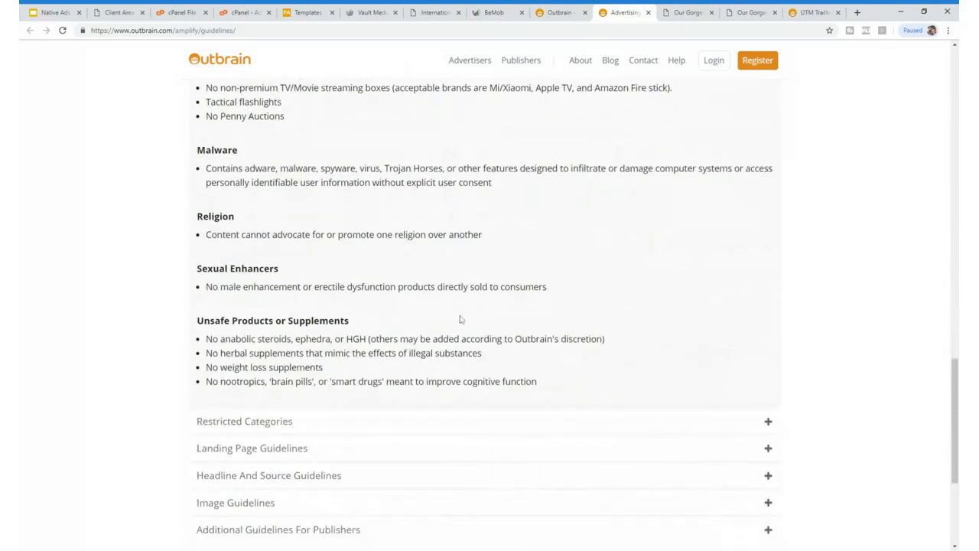
pyautogui.scroll(4, 461, 320)
pyautogui.scroll(-7, 297, 371)
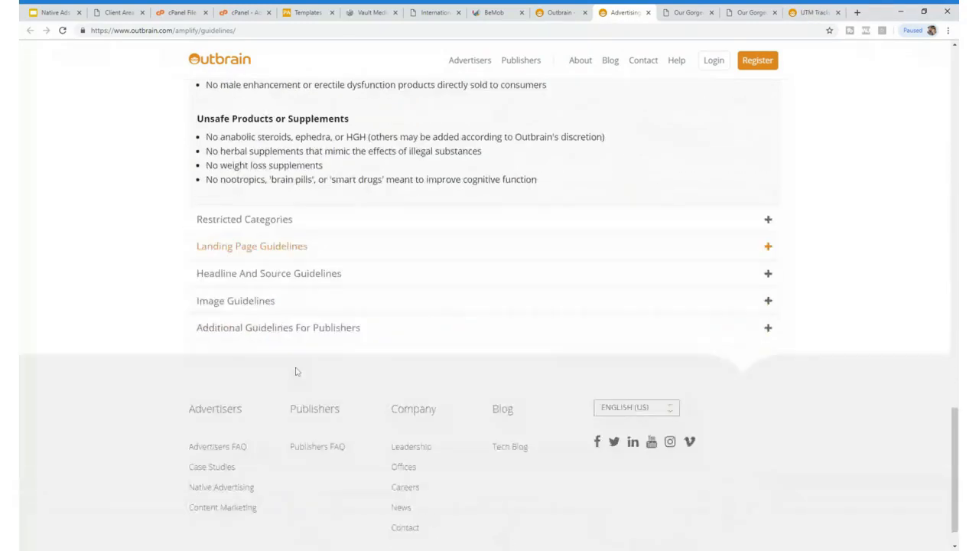
pyautogui.click(235, 217)
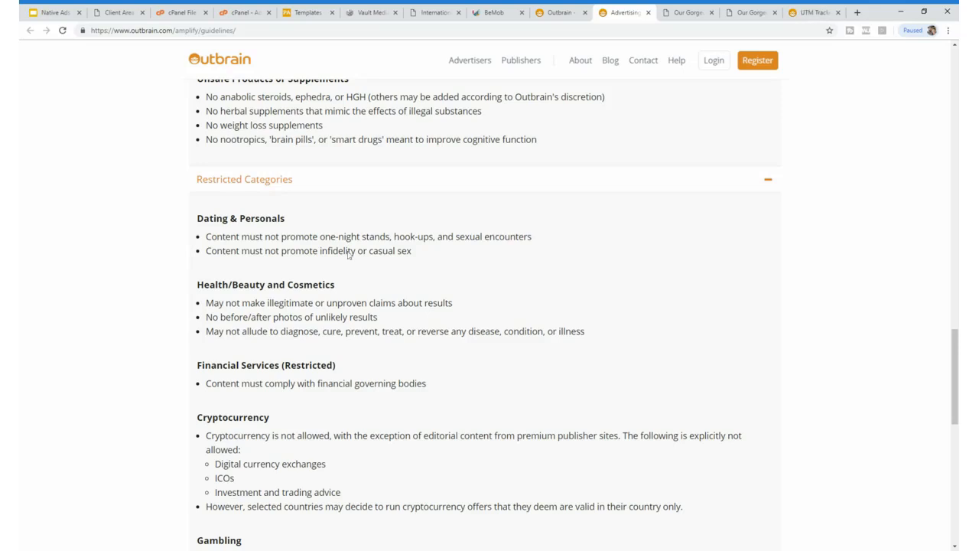
pyautogui.click(544, 11)
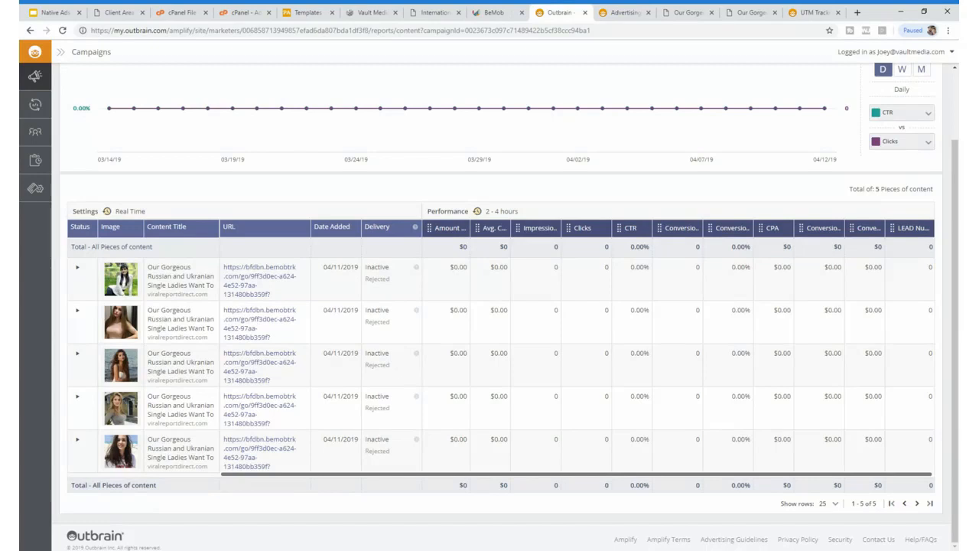
# Step: Select then deselect 'Want' in the first ad title, and switch to the viralreportdirect.com landing page
pyautogui.doubleClick(199, 284)
pyautogui.click(192, 304)
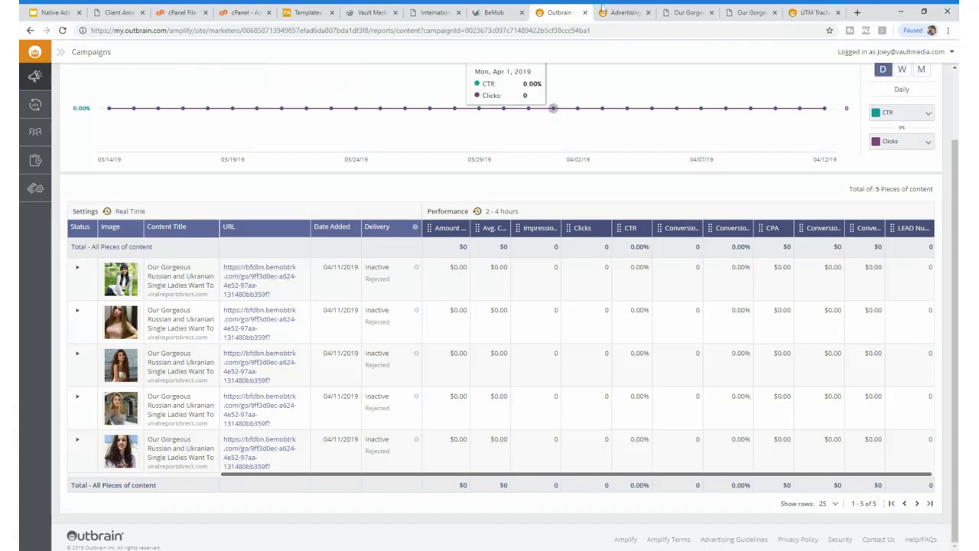
pyautogui.click(681, 10)
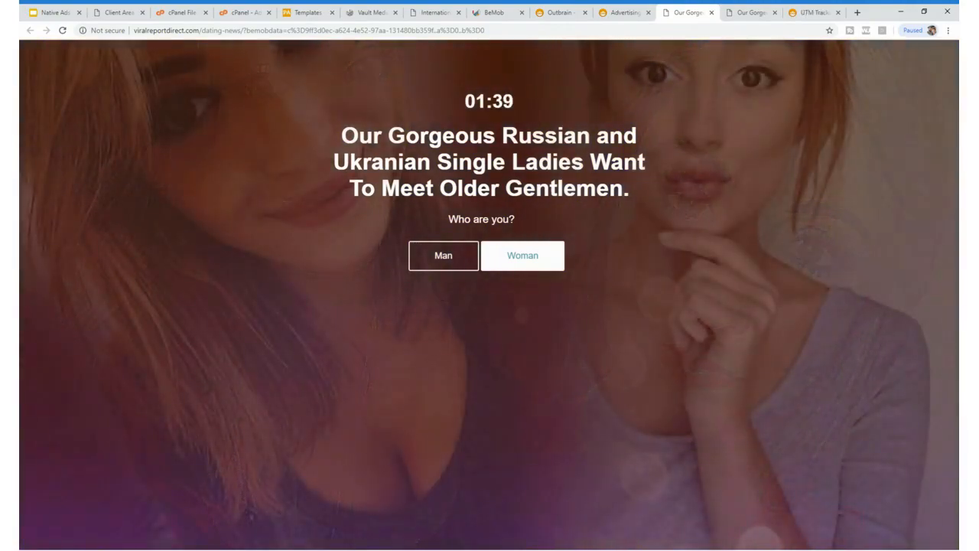
pyautogui.moveTo(435, 189); pyautogui.dragTo(382, 189)
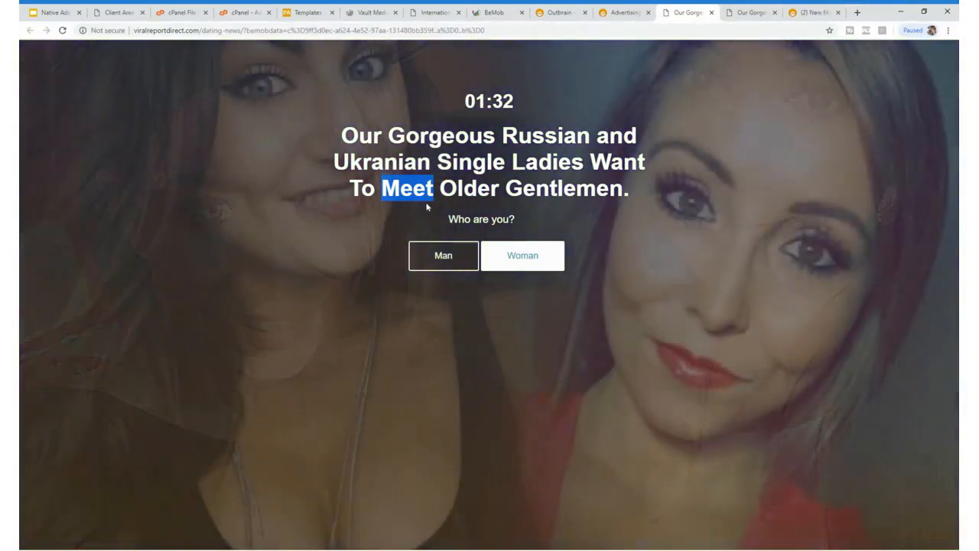
pyautogui.click(426, 205)
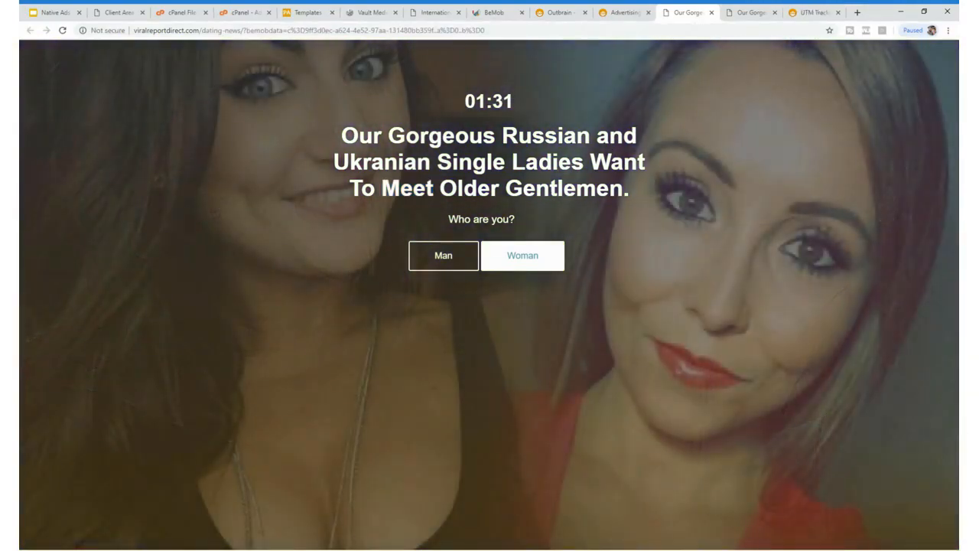
pyautogui.moveTo(382, 193); pyautogui.dragTo(438, 193)
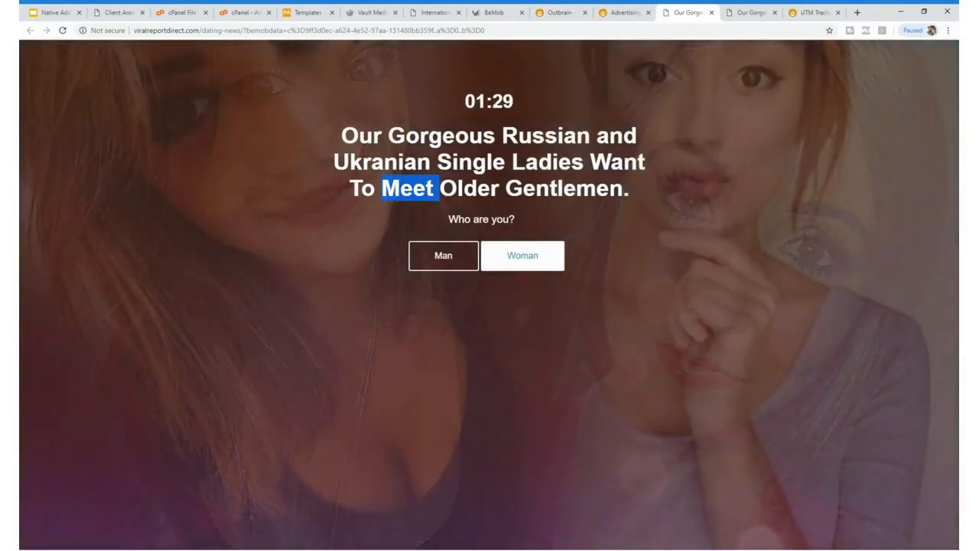
pyautogui.click(438, 195)
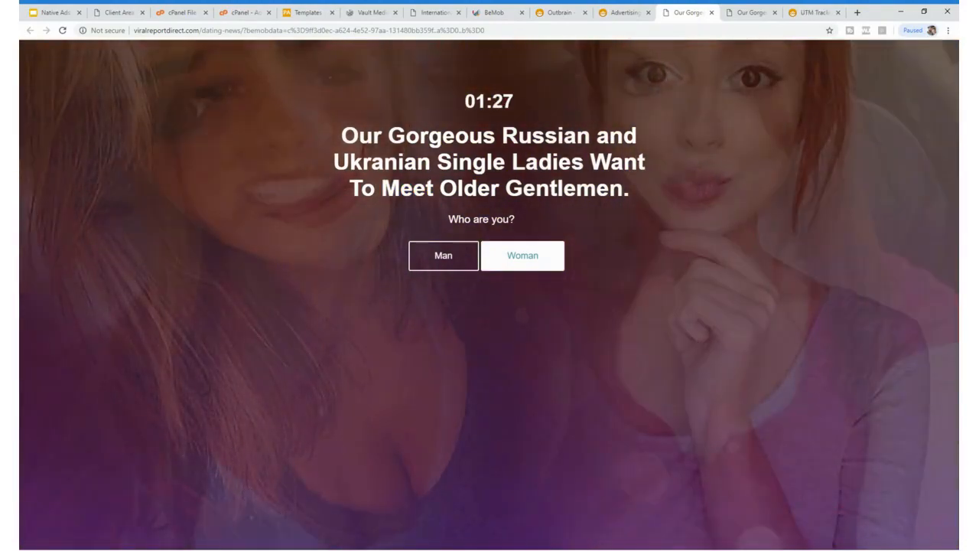
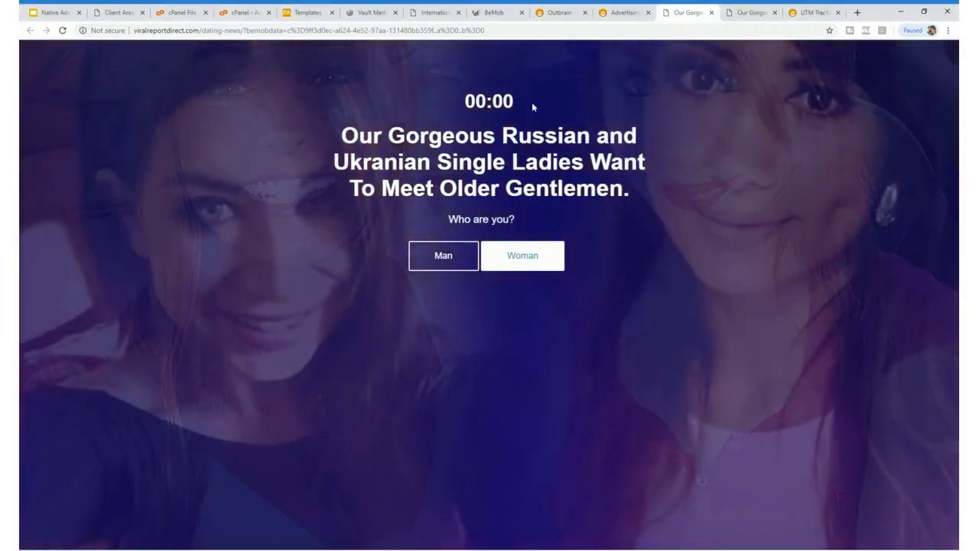
# Step: Glance at the Outbrain campaign report and restricted-categories guidelines, then return to the dating landing page
pyautogui.click(559, 11)
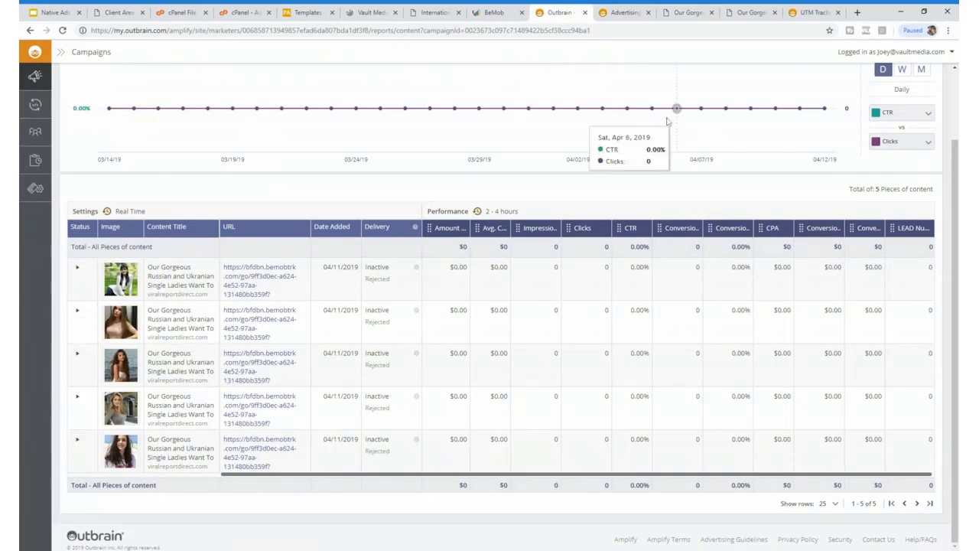
pyautogui.click(623, 12)
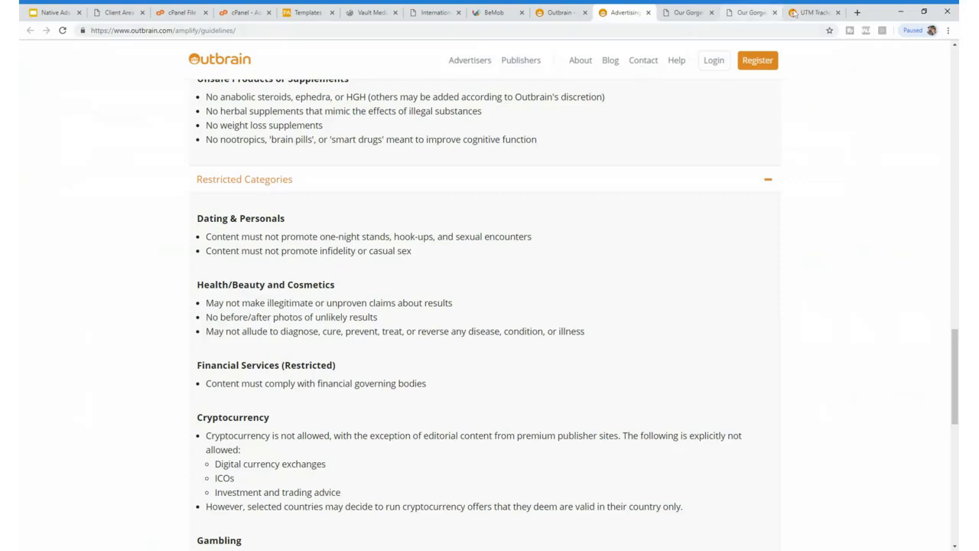
pyautogui.click(752, 12)
pyautogui.click(688, 12)
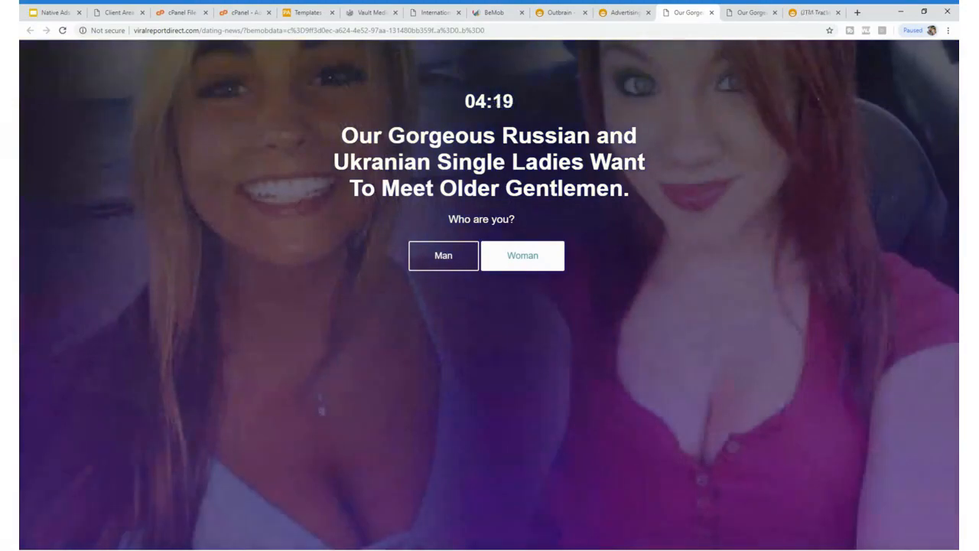
pyautogui.moveTo(465, 102); pyautogui.dragTo(514, 101)
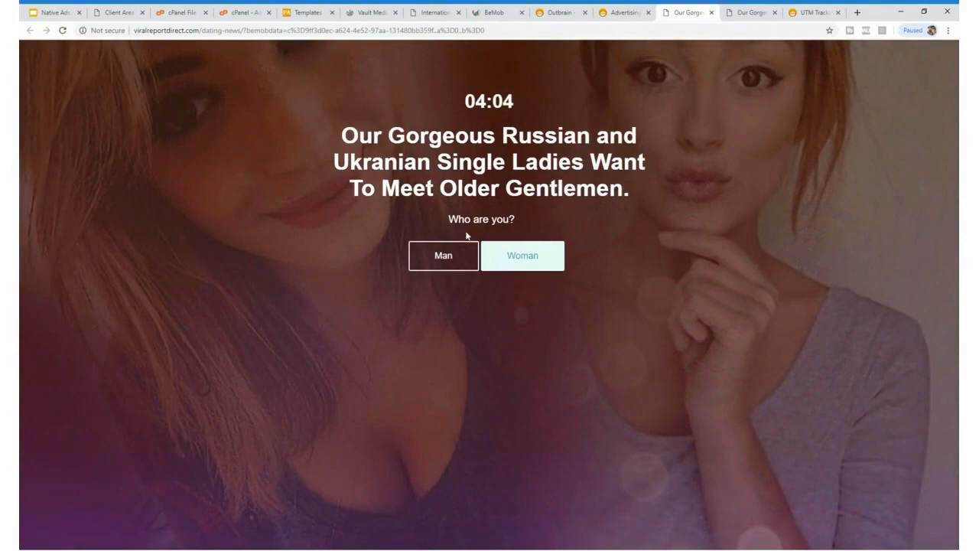
# Step: Answer the quiz as a man, over 24, agreeing to respect women, and continue to the offer
pyautogui.click(439, 264)
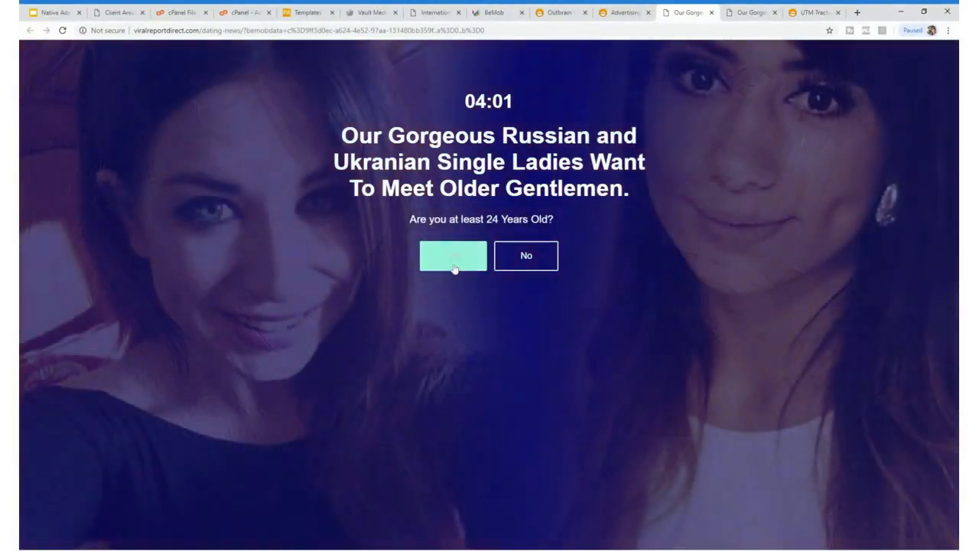
pyautogui.click(454, 268)
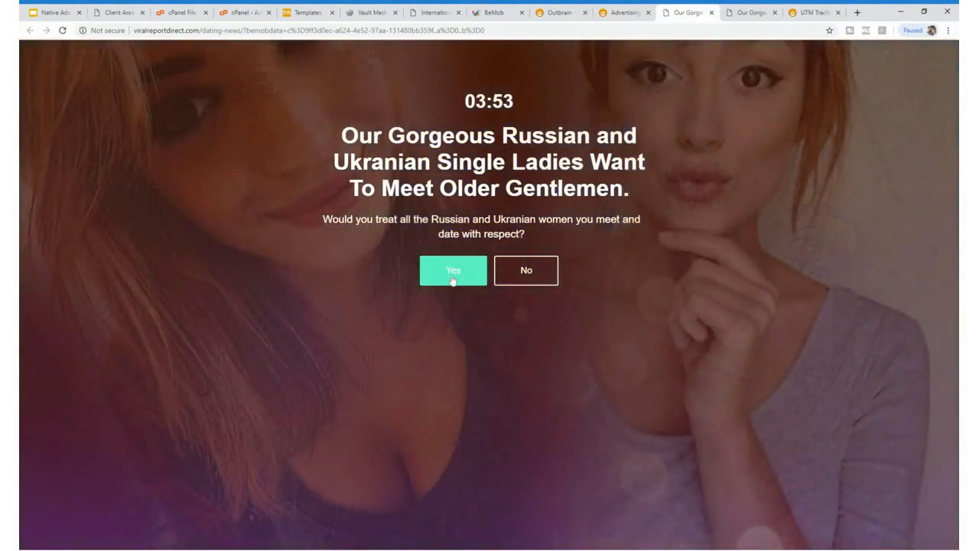
pyautogui.click(453, 277)
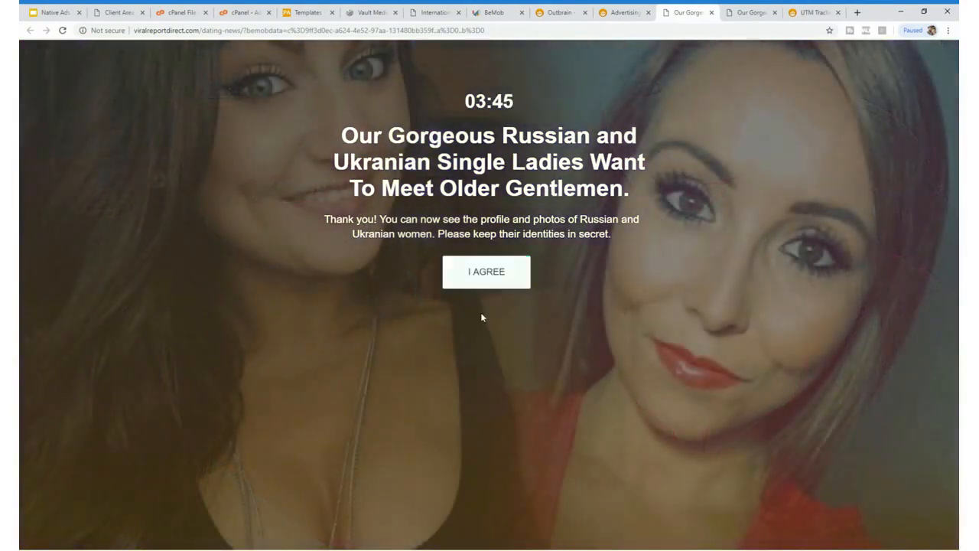
pyautogui.click(490, 275)
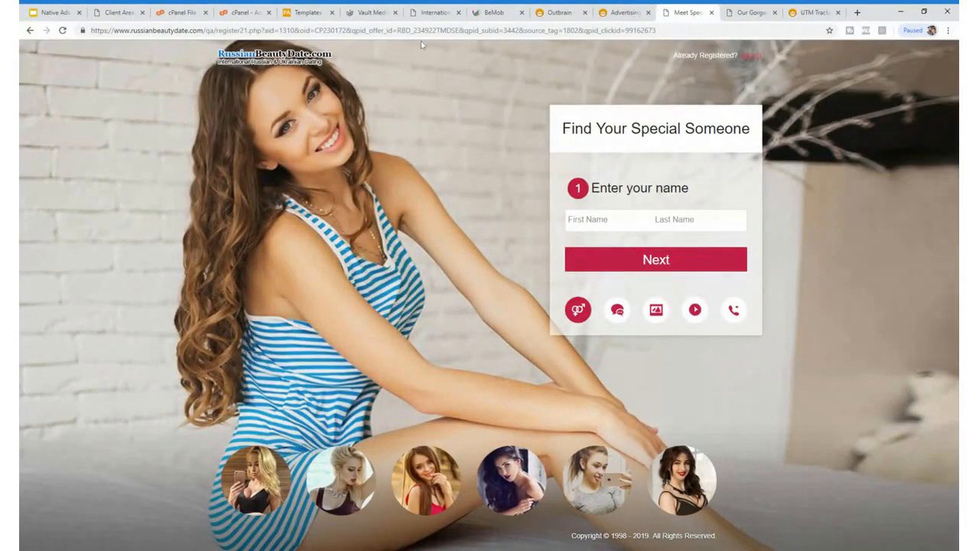
# Step: Compare the Find Your Russian Wife sign-up page, the dating landing page and the RussianBeautyDate registration page
pyautogui.click(424, 12)
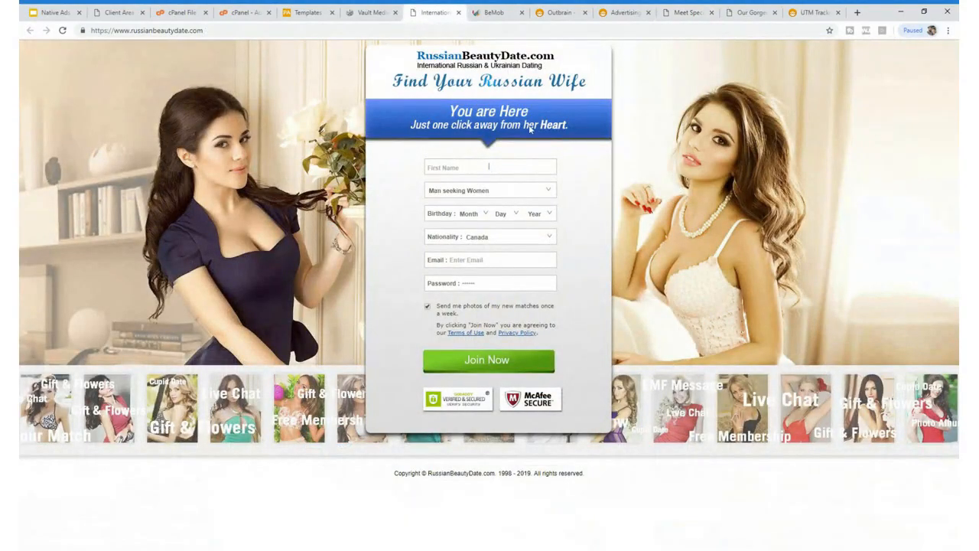
pyautogui.click(744, 14)
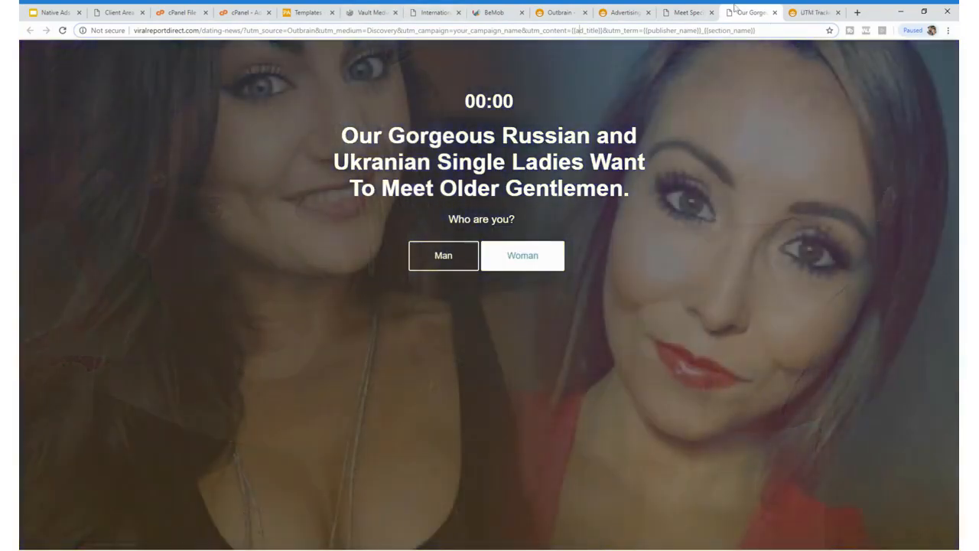
pyautogui.click(692, 12)
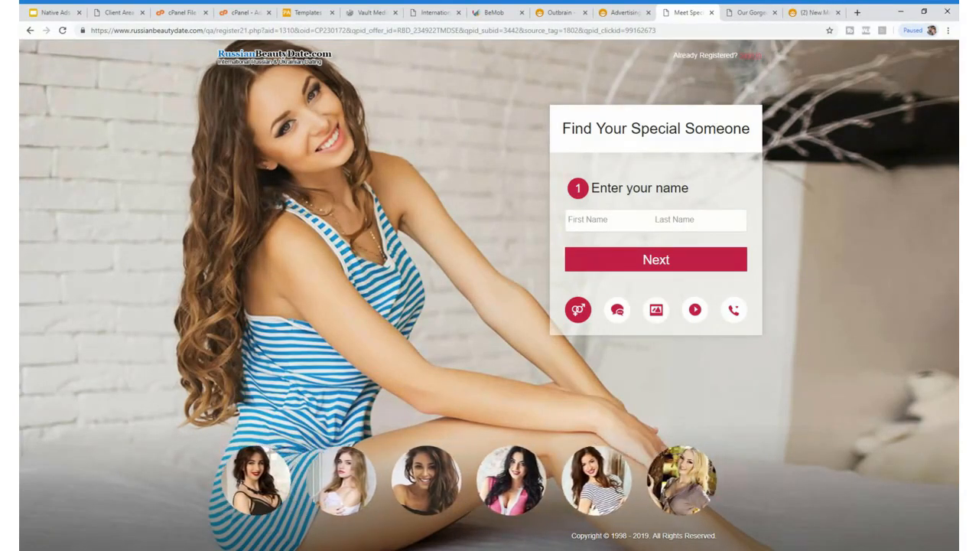
# Step: Check the Outbrain advertising guidelines again, then bring up the Outbrain campaign report
pyautogui.click(623, 12)
pyautogui.click(676, 11)
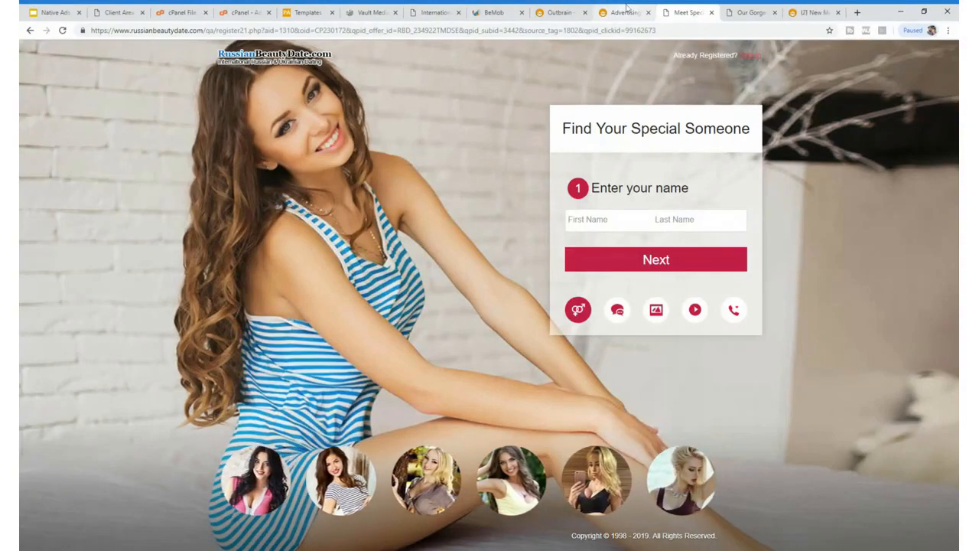
pyautogui.click(626, 11)
pyautogui.click(557, 11)
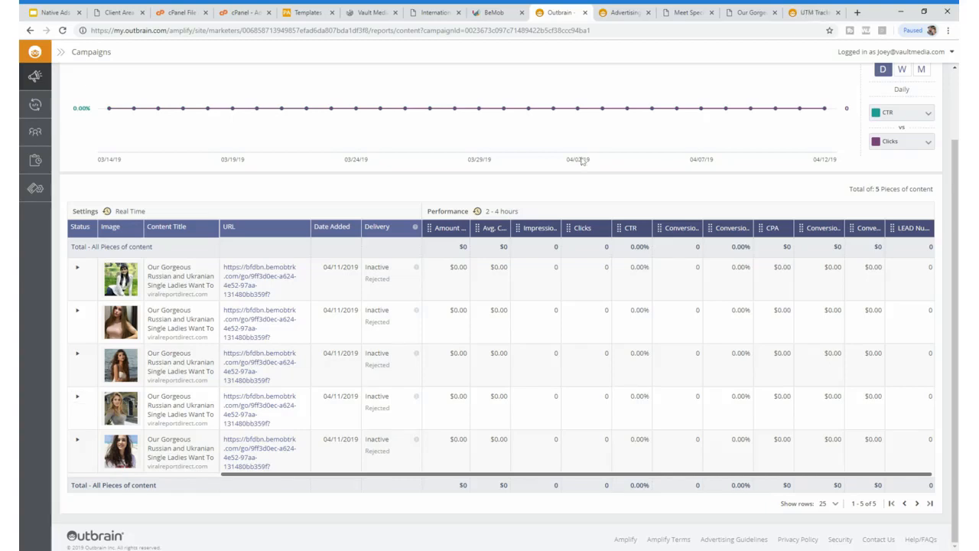
# Step: Flip through the hosting client area, landing page templates, Vault Media offer and BeMob links, back to Outbrain
pyautogui.click(122, 11)
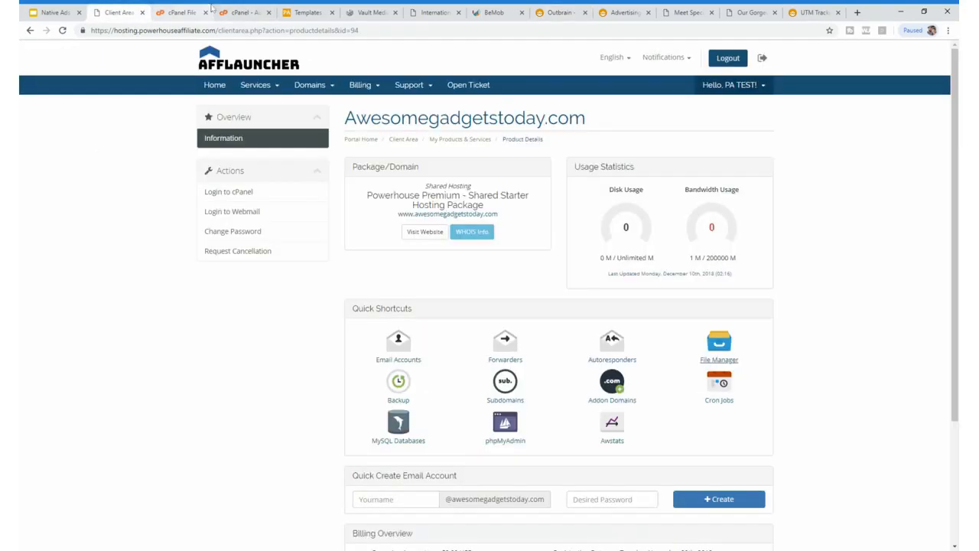
pyautogui.click(310, 10)
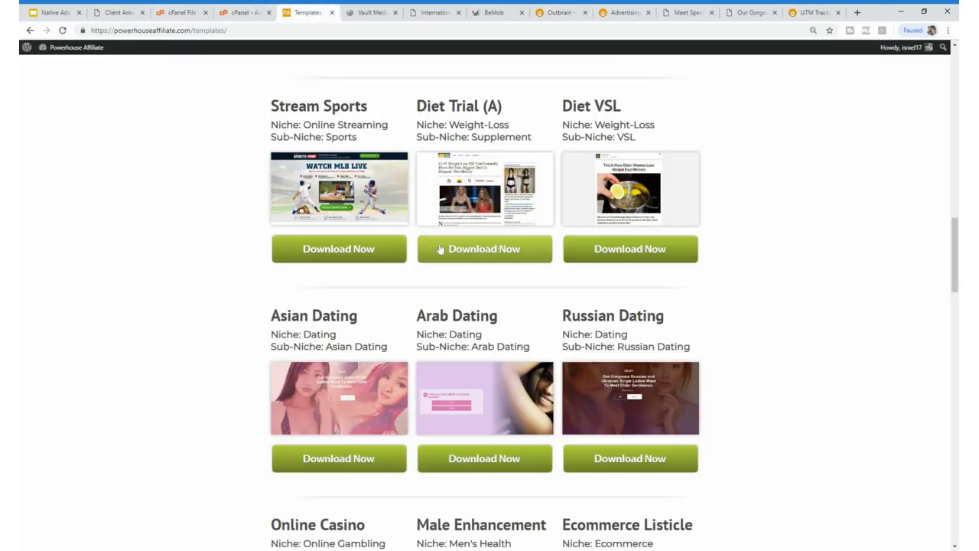
pyautogui.hotkey('ctrl', 'Tab')
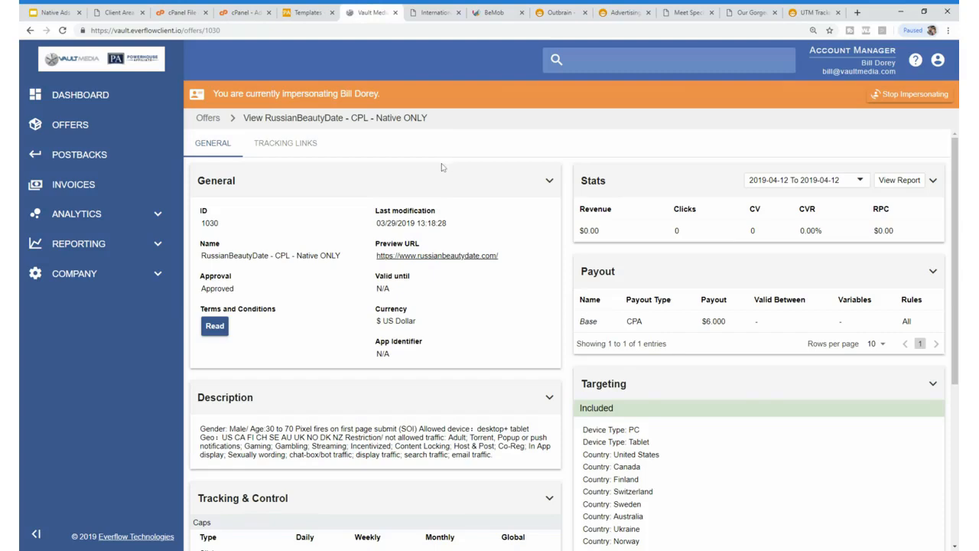
pyautogui.click(482, 12)
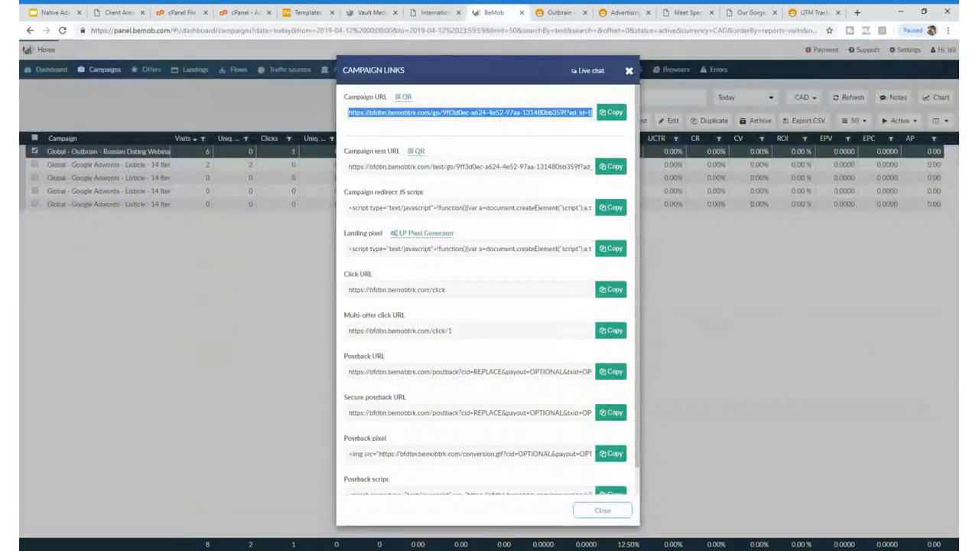
pyautogui.hotkey('ctrl', 'Tab')
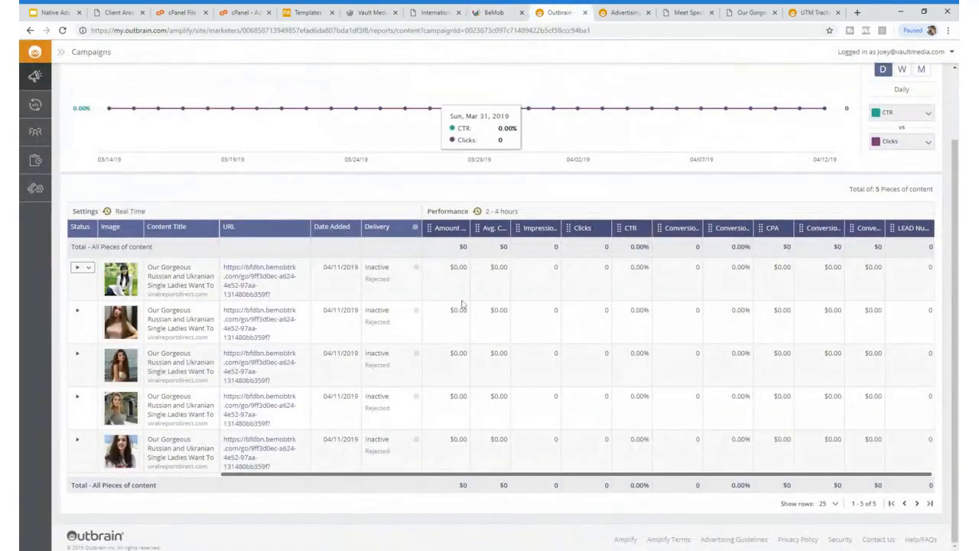
# Step: Switch to the Native Ads Outbrain Edition deck at the Real Campaign Example slide
pyautogui.moveTo(493, 215)
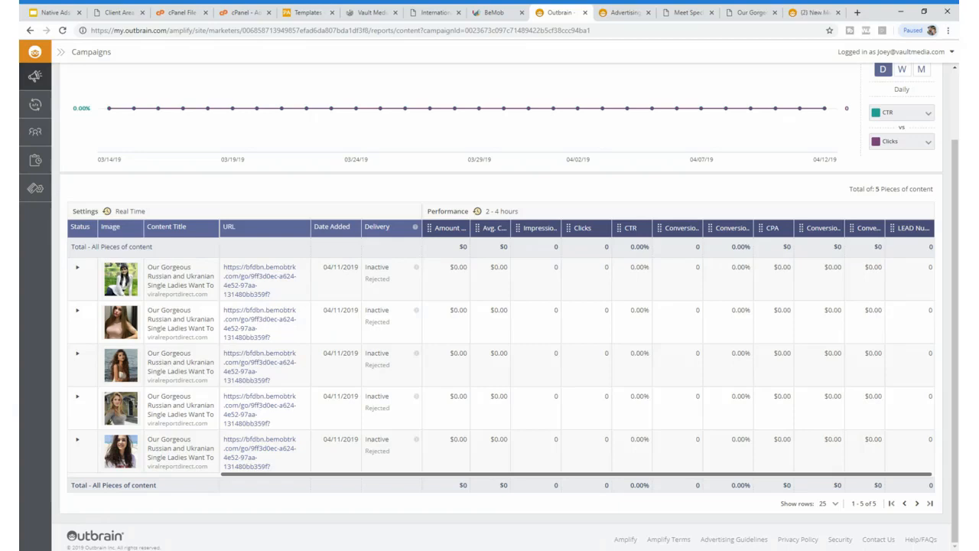
pyautogui.scroll(2, 383, 245)
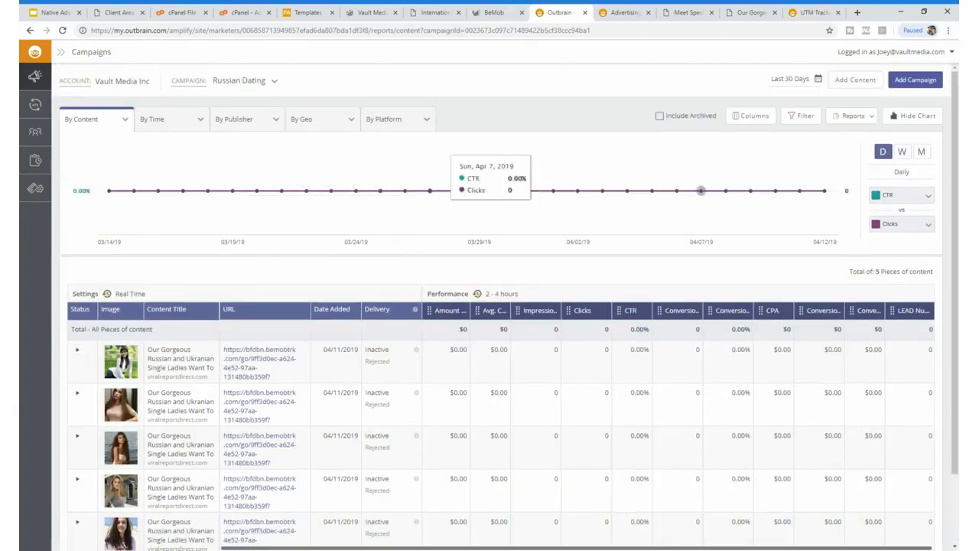
pyautogui.click(34, 9)
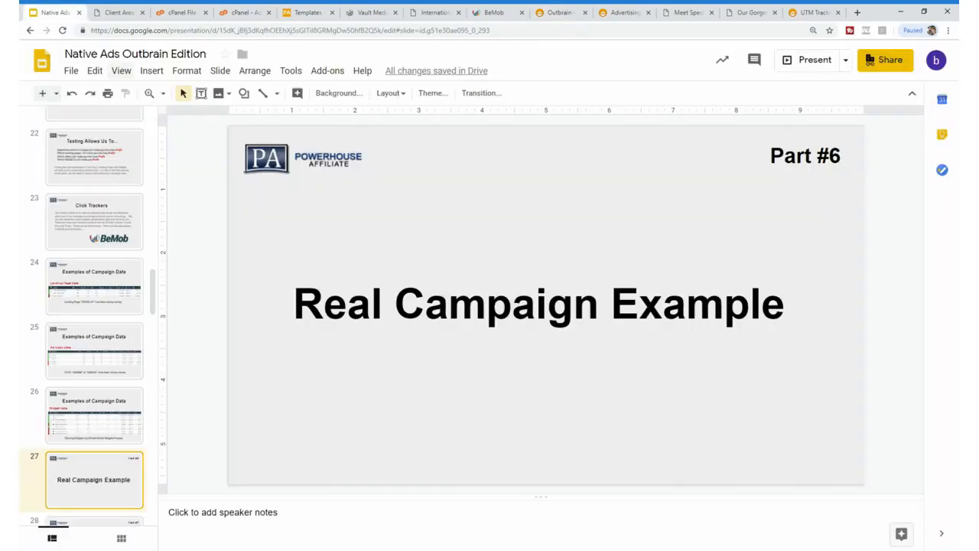
# Step: Present the deck full screen, advancing past 'What You Need To Get Started' to 'The Get Started Checklist'
pyautogui.click(121, 70)
pyautogui.click(136, 93)
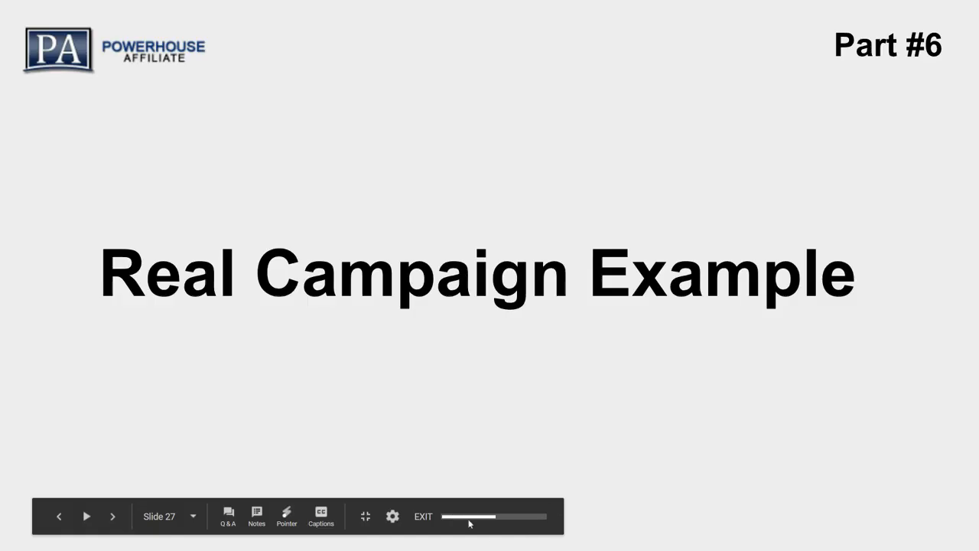
pyautogui.click(700, 383)
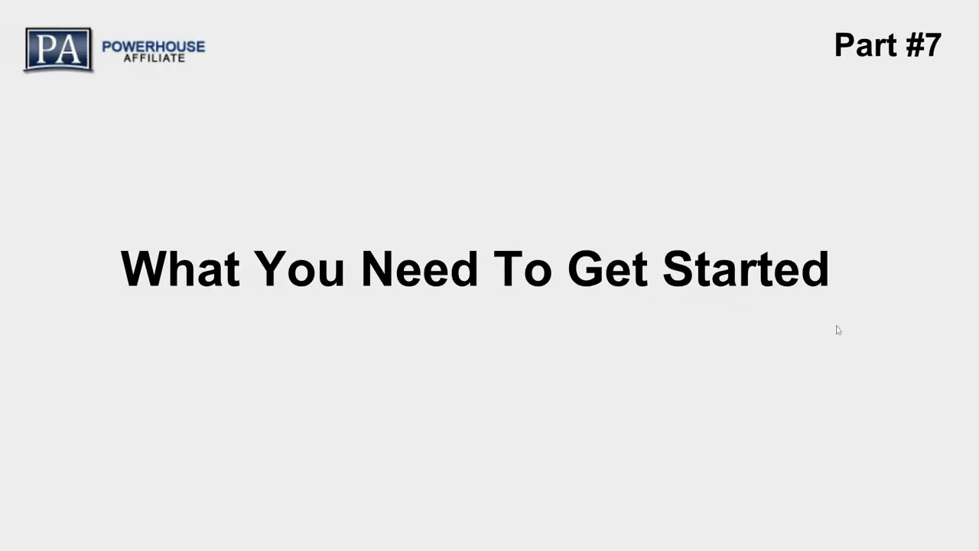
pyautogui.click(603, 193)
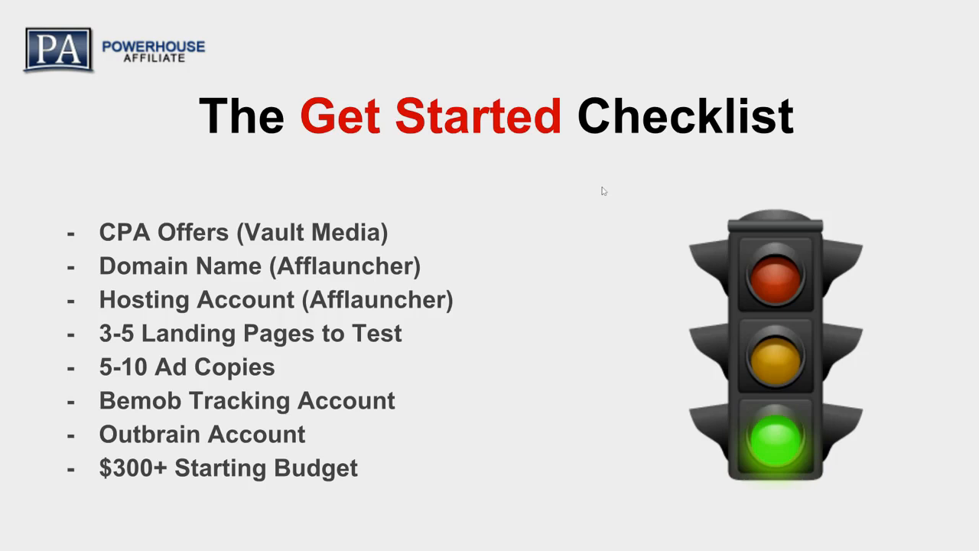